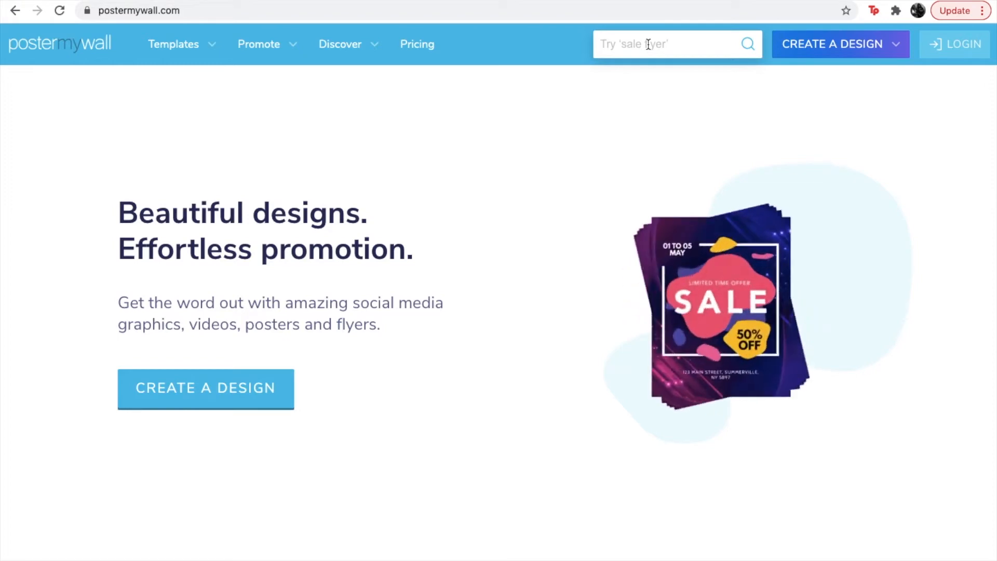
- Search the templates for "valentines day" and open the pink-striped Valentine's Day Sale template for editing
text(day)
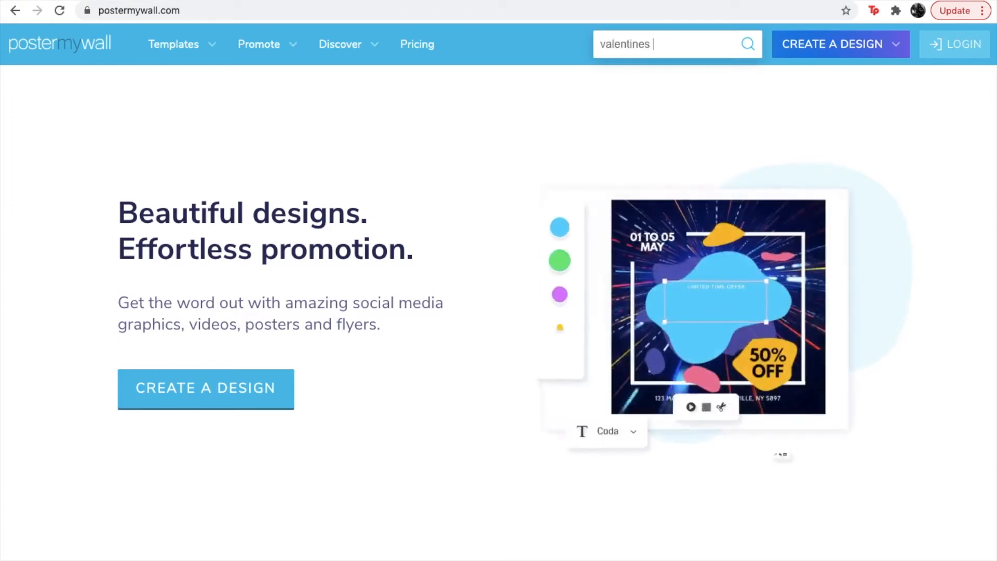
key(Return)
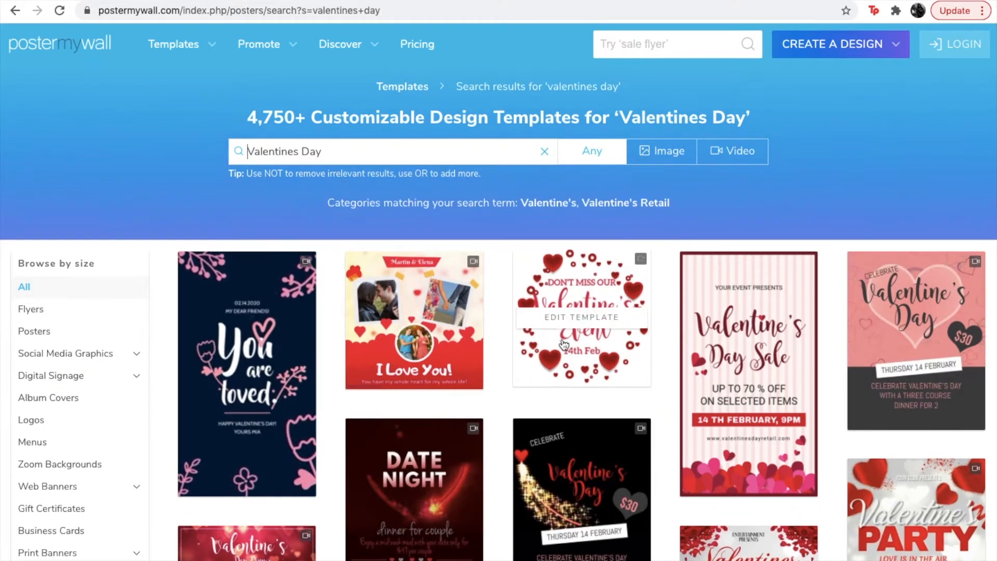
mouse_move(763, 285)
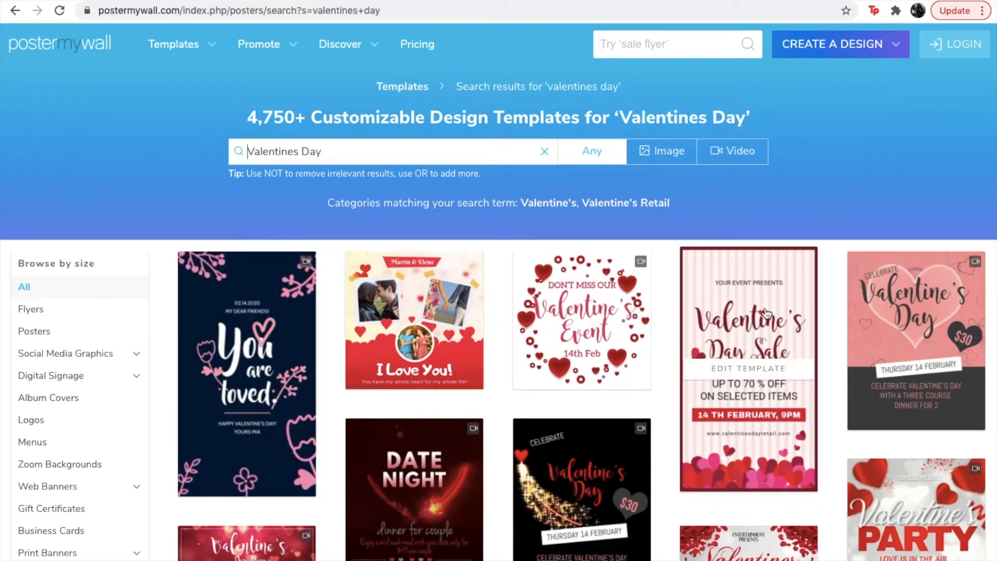
click(746, 365)
click(472, 527)
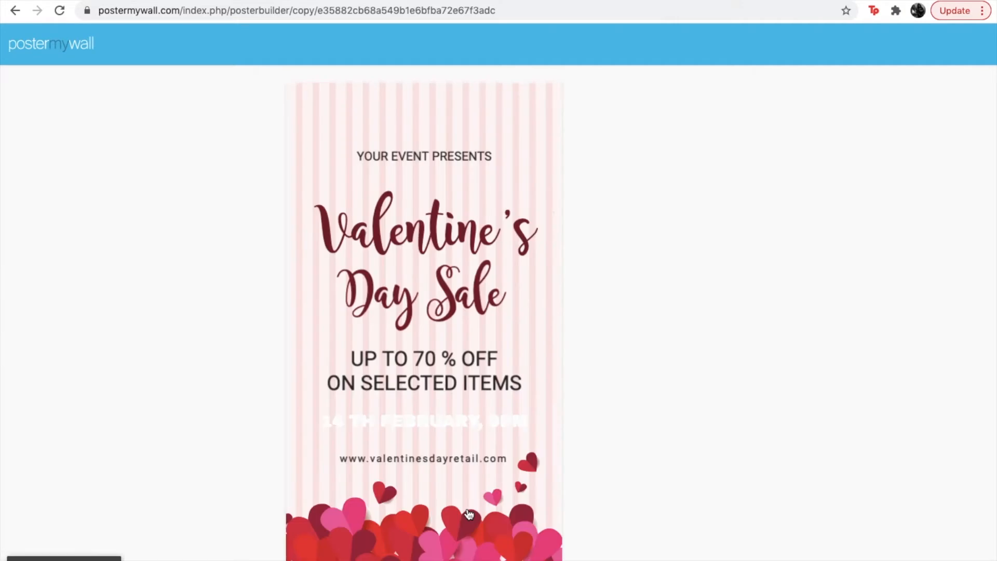
- Replace "YOUR EVENT PRESENTS" with "M.McClendon Cosmetics Presents ...." and widen its text box so it fits on one line
click(414, 158)
triple_click(430, 157)
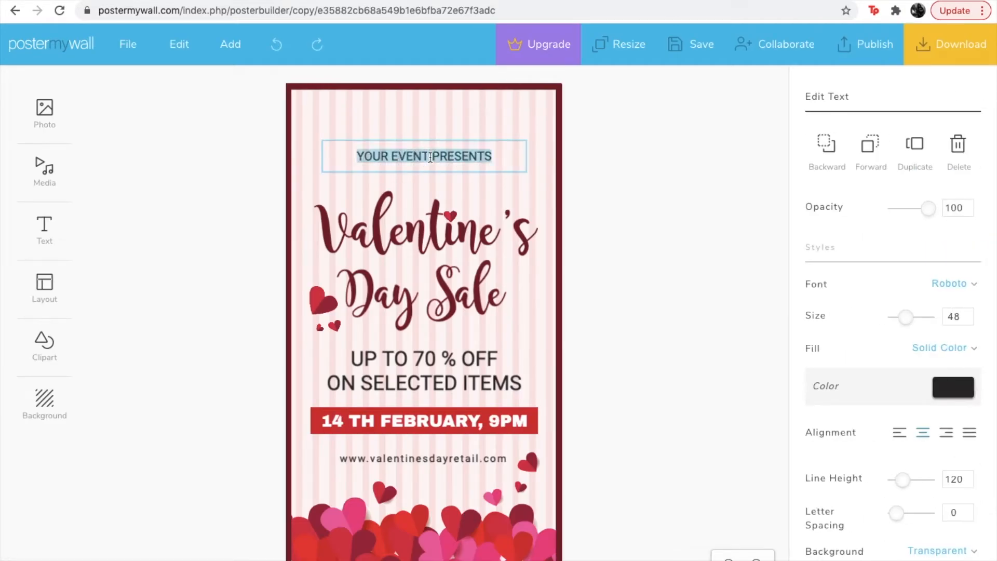
text(M.McCle)
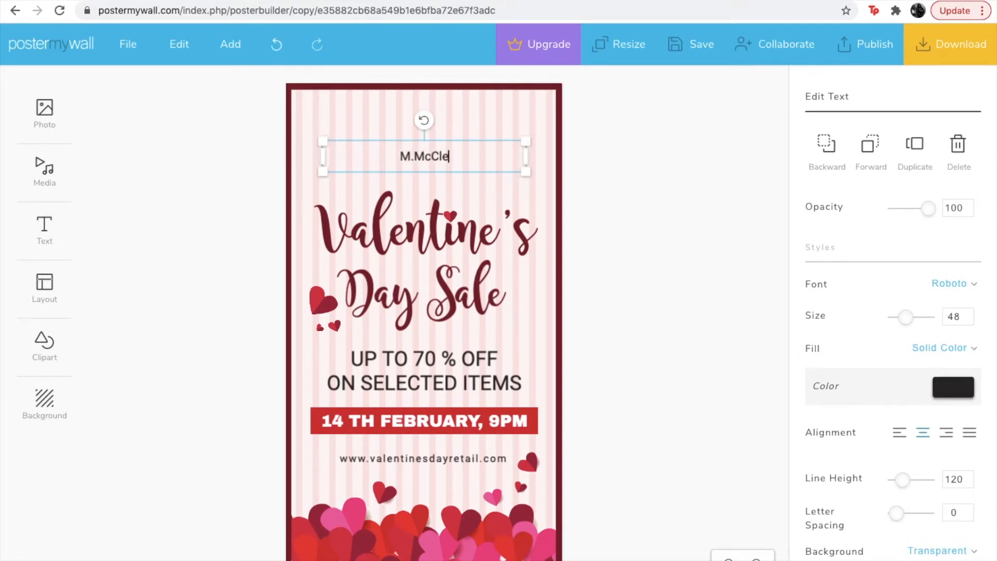
text(ndon Cosmet)
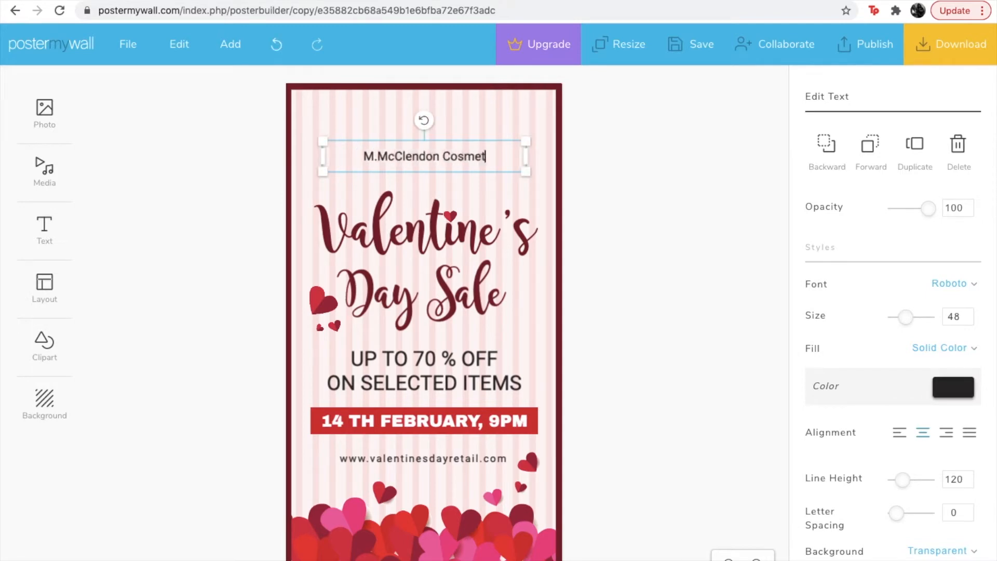
text(ics Pr)
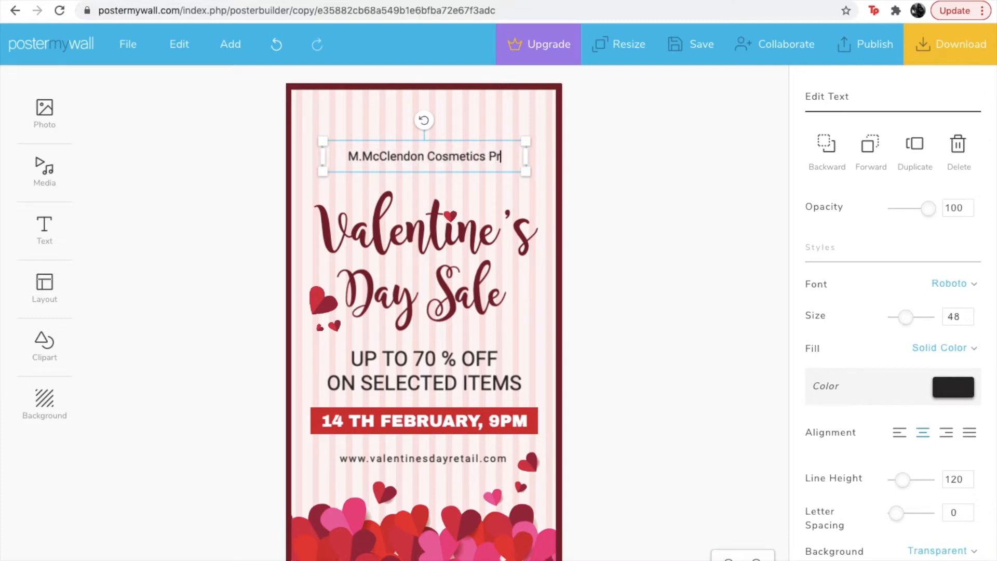
text(ese)
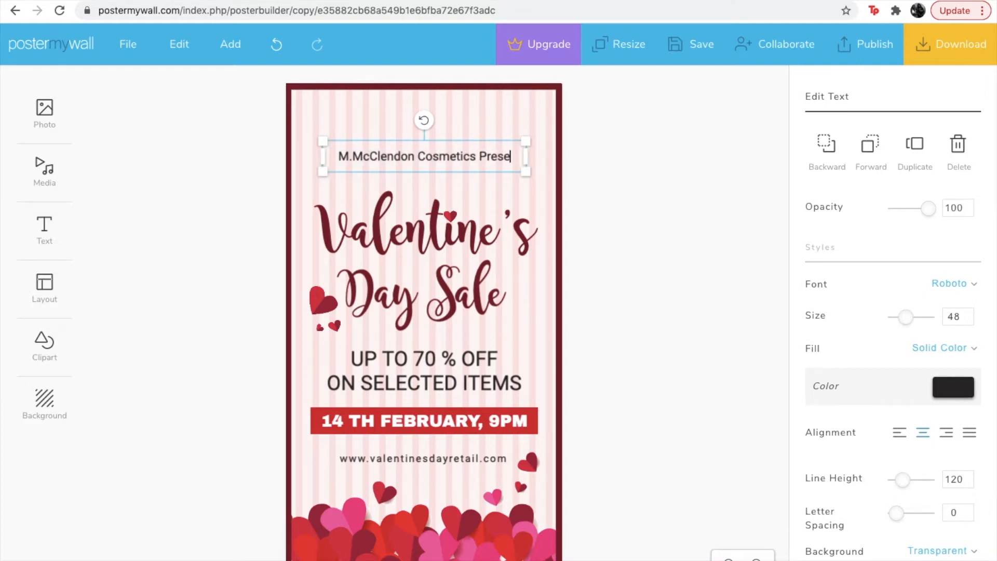
text(nts ....)
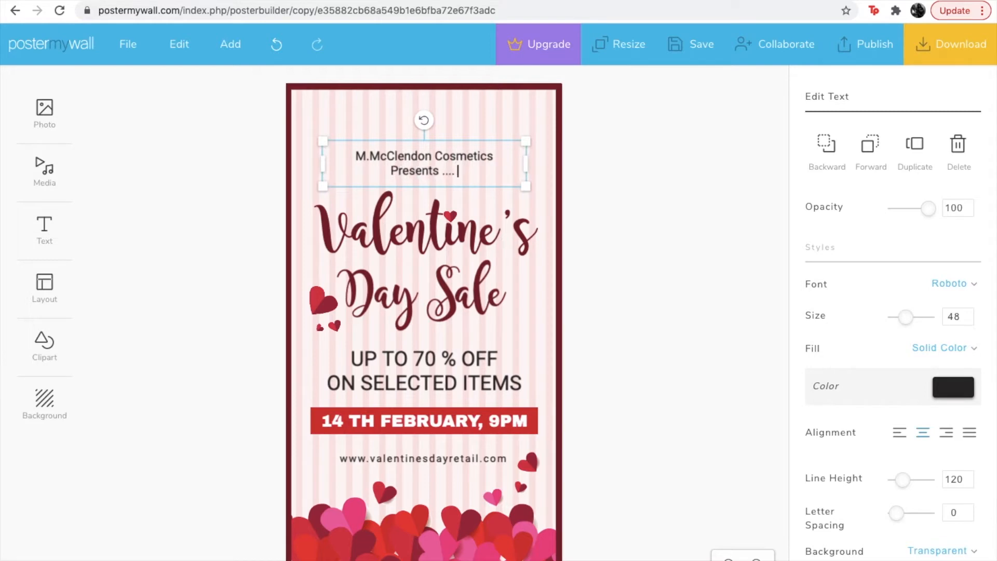
drag(324, 165, 315, 165)
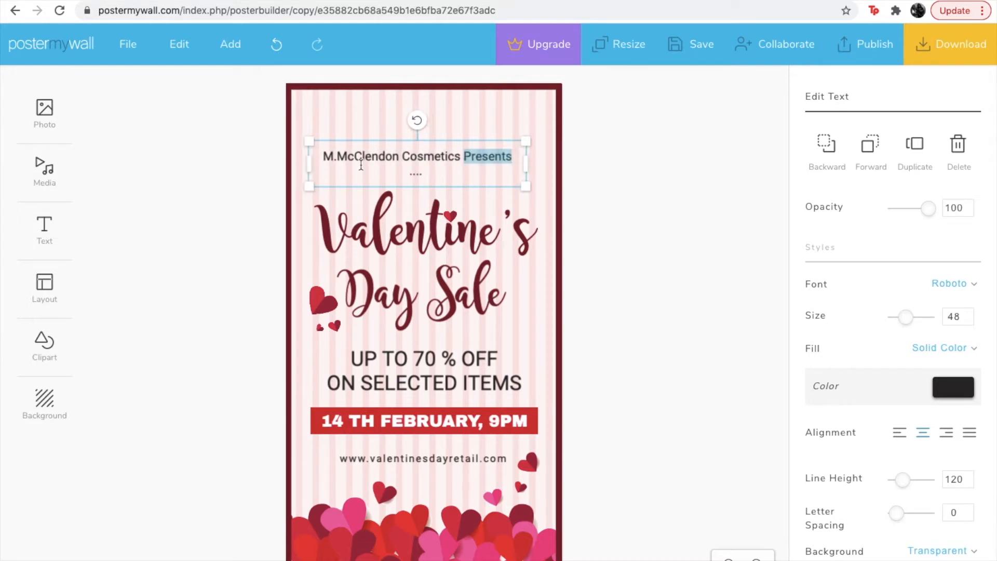
drag(525, 163, 547, 165)
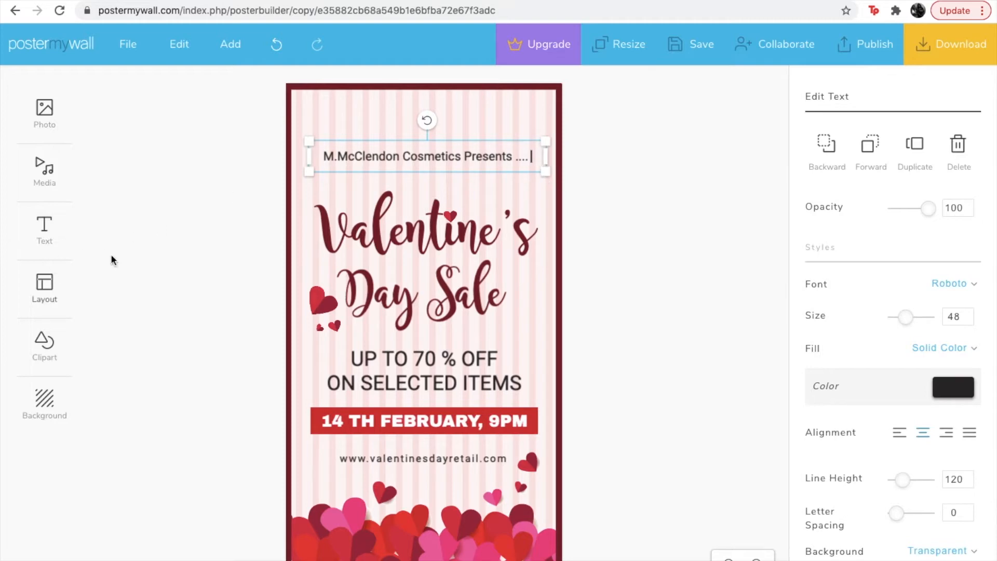
- Set the presenter line's font to Rochester and its size to 67
click(944, 294)
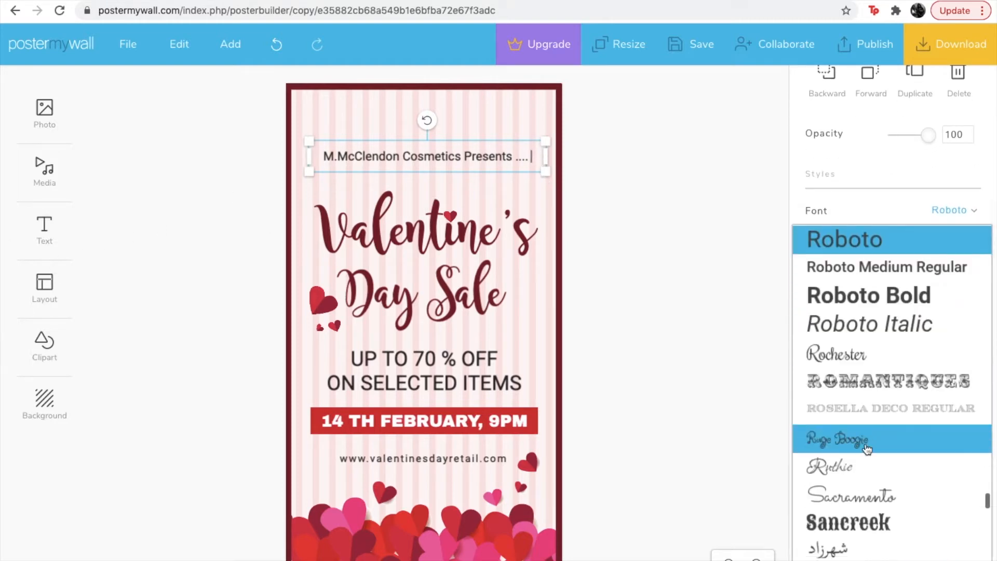
click(866, 355)
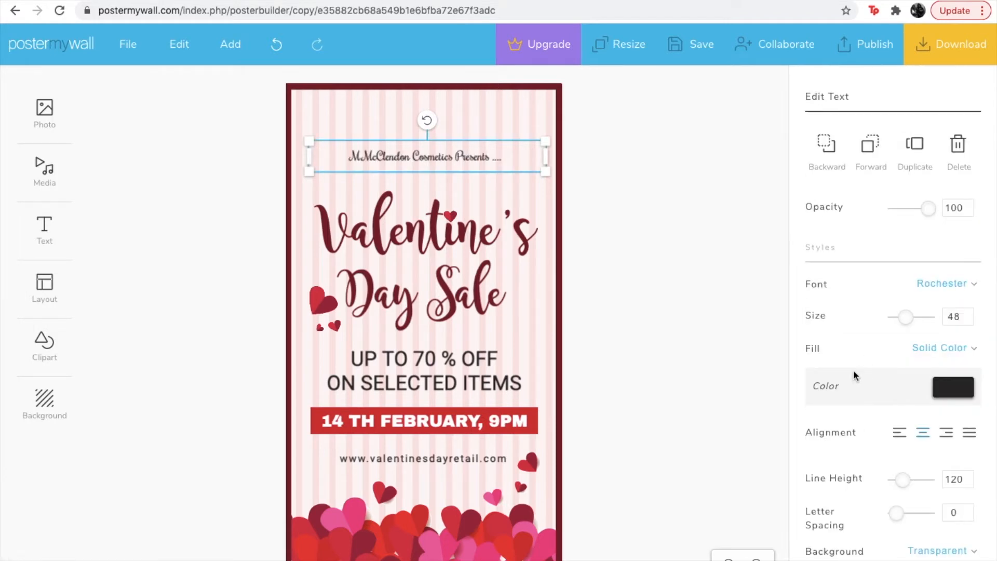
drag(905, 318, 910, 317)
- Try white and dark blue for the presenter line, settle on black, and deselect the text
click(935, 380)
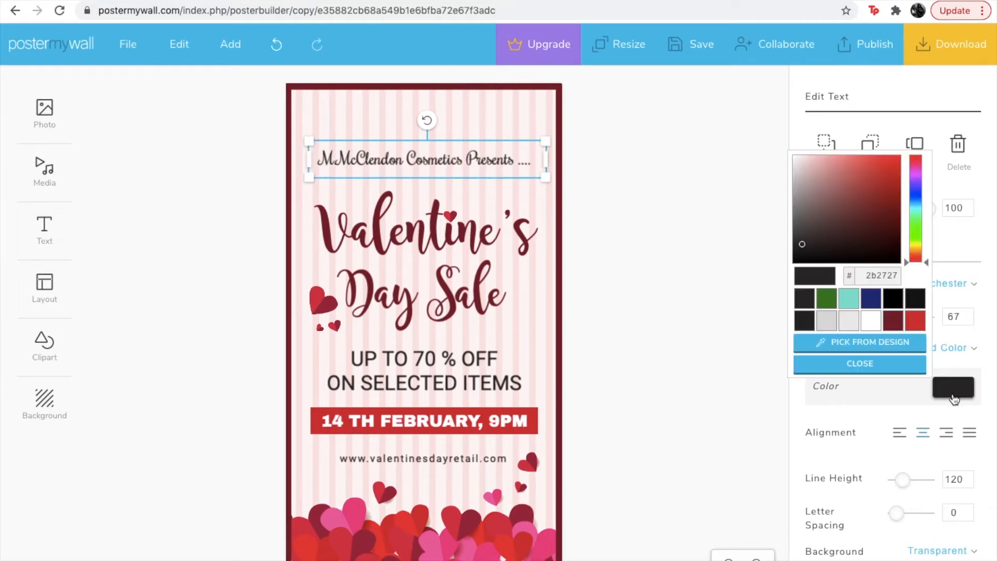
click(872, 322)
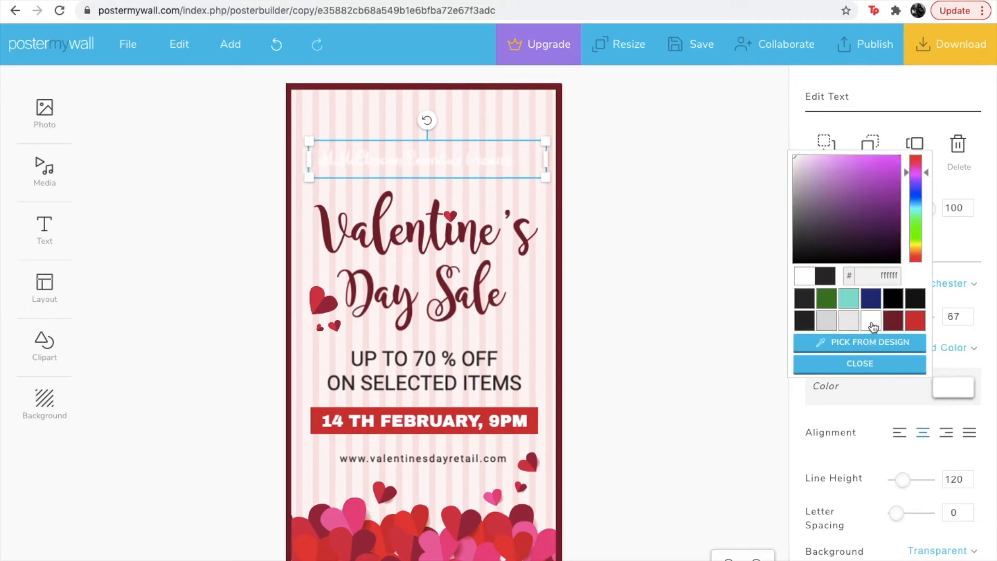
click(871, 300)
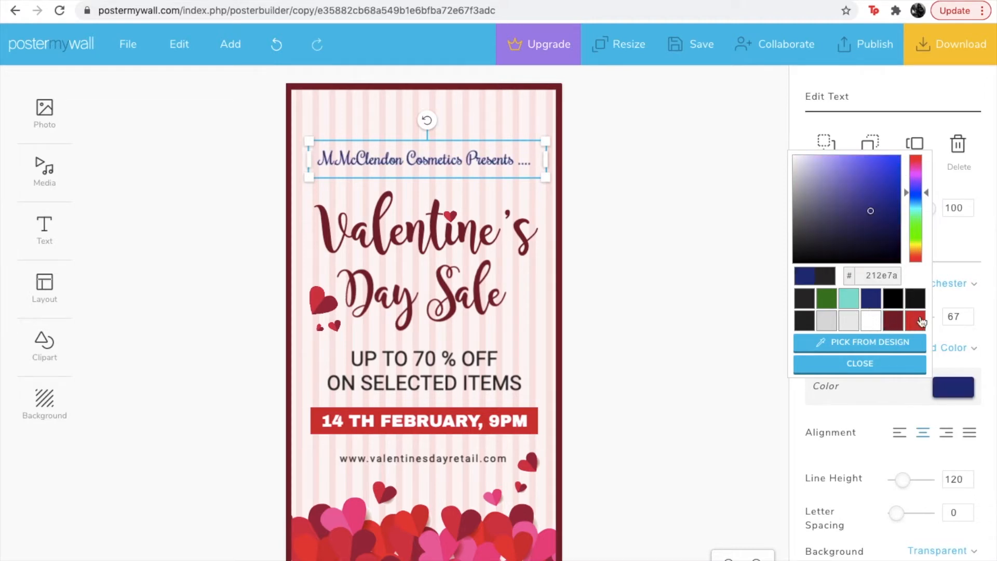
click(894, 299)
click(709, 338)
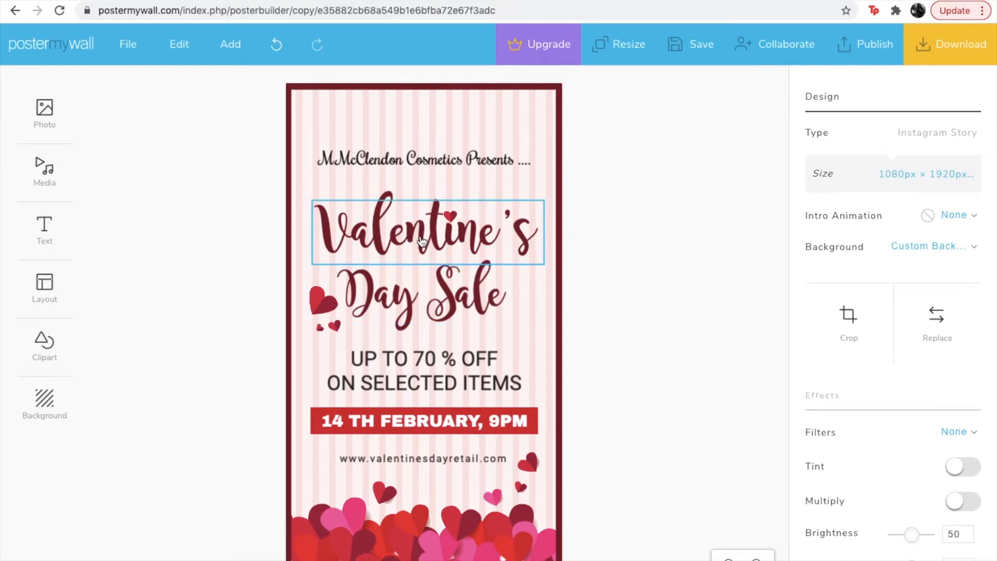
- Move the presenter line, both title lines, the small hearts and the discount text upward, shifting "Day Sale" slightly right
drag(419, 157, 416, 139)
drag(436, 227, 456, 201)
drag(415, 293, 428, 268)
drag(327, 312, 318, 270)
click(338, 337)
drag(337, 337, 315, 297)
drag(413, 359, 413, 341)
- Change the discount text to read "UP TO 50 % OFF ON SELECTED ITEMS" and deselect it
click(436, 340)
triple_click(436, 341)
click(435, 340)
key(BackSpace)
key(BackSpace)
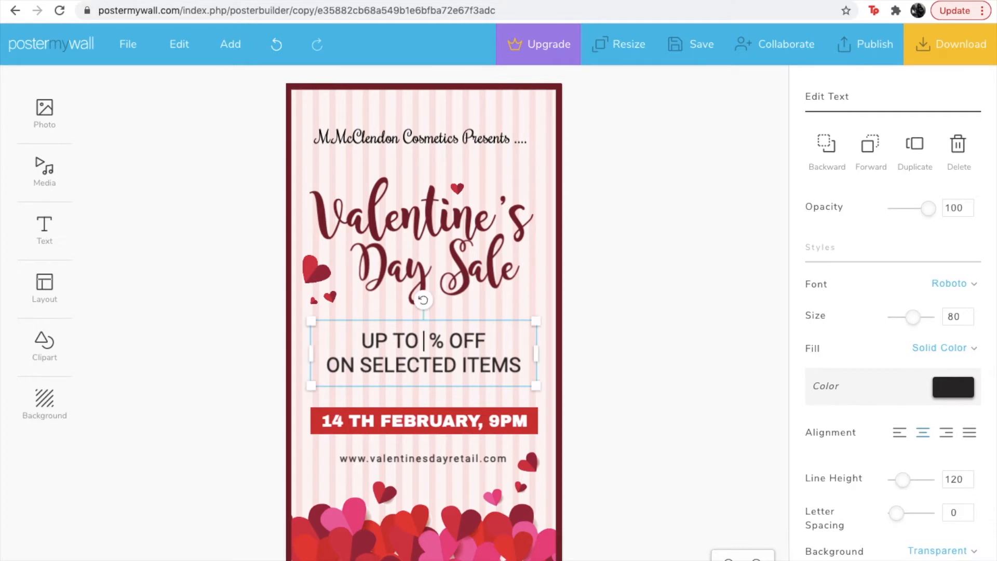
text(50)
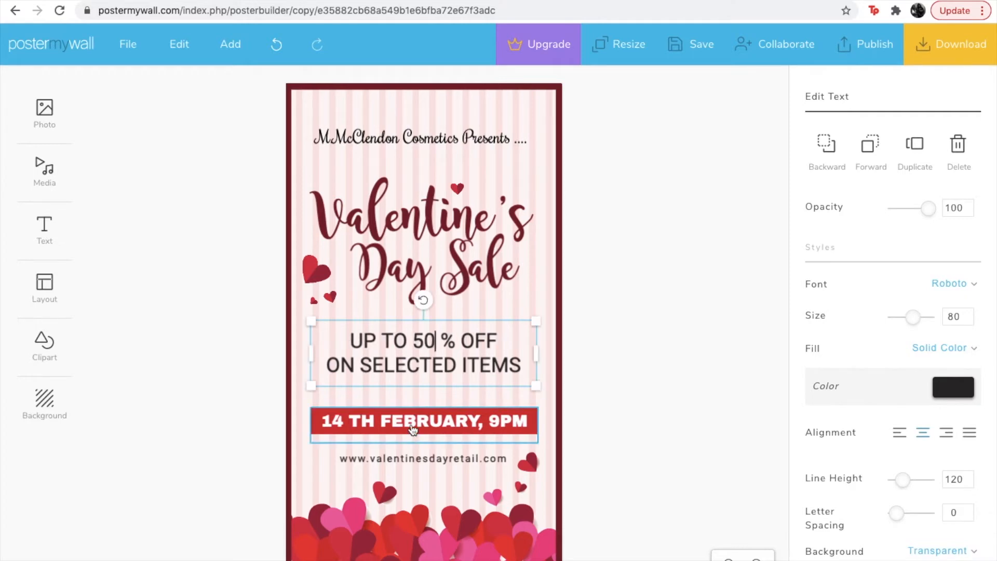
click(382, 392)
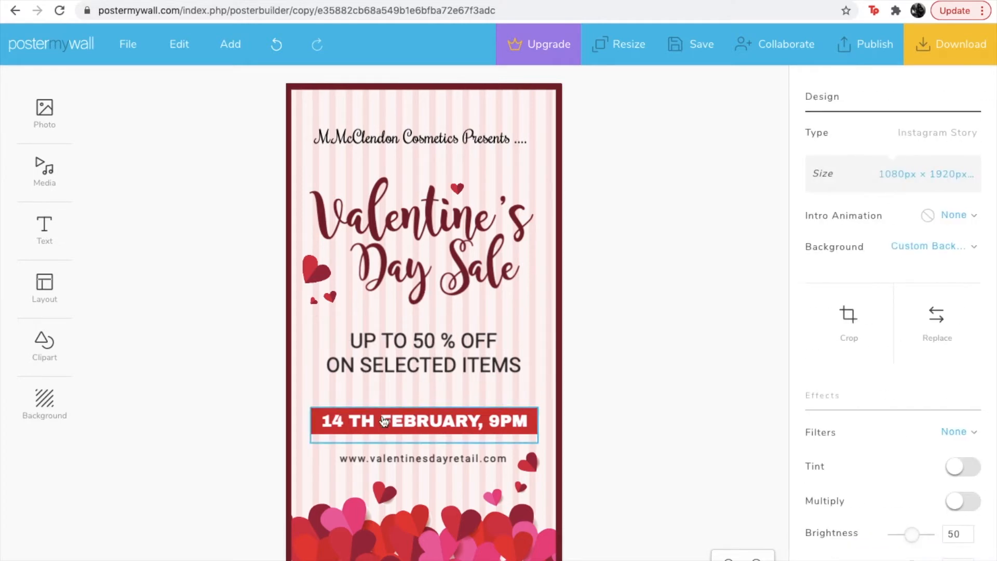
mouse_move(381, 421)
mouse_down()
mouse_move(383, 395)
mouse_move(381, 418)
mouse_up()
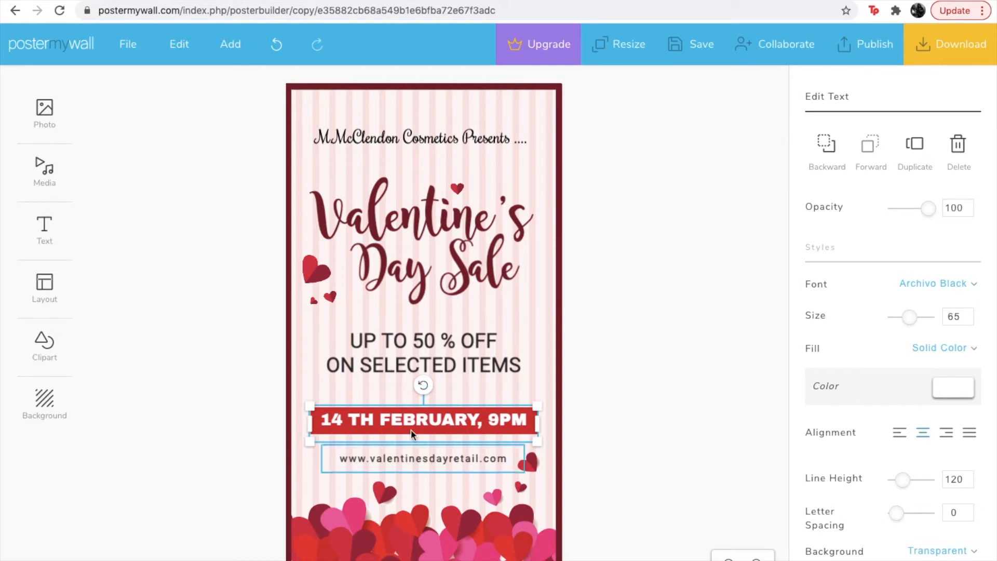
click(405, 460)
double_click(405, 460)
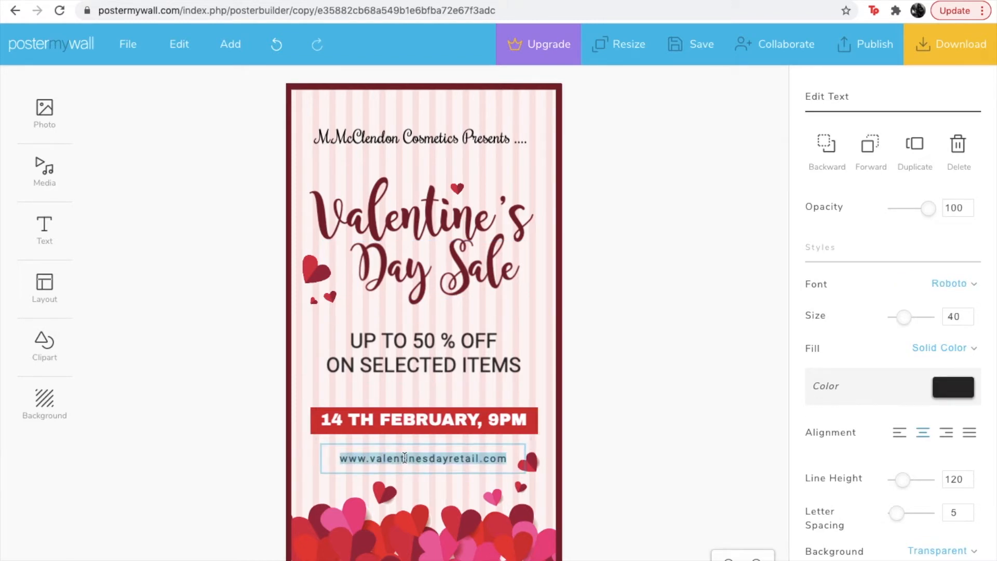
text(www.mmcclendoncosmetics.com)
click(637, 465)
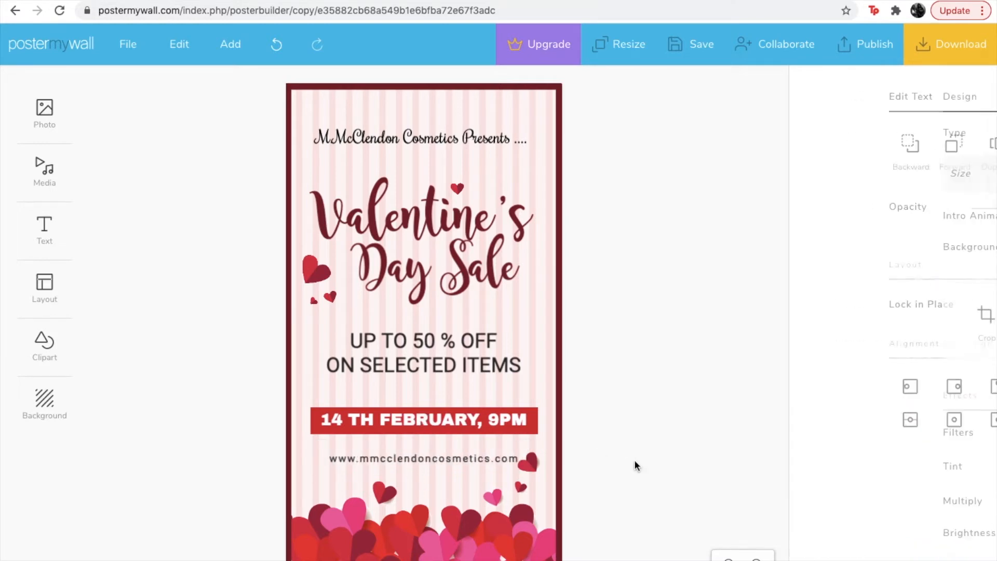
- Download the design as the free Basic Image, view the downloaded file in Preview, and return to the browser
click(952, 50)
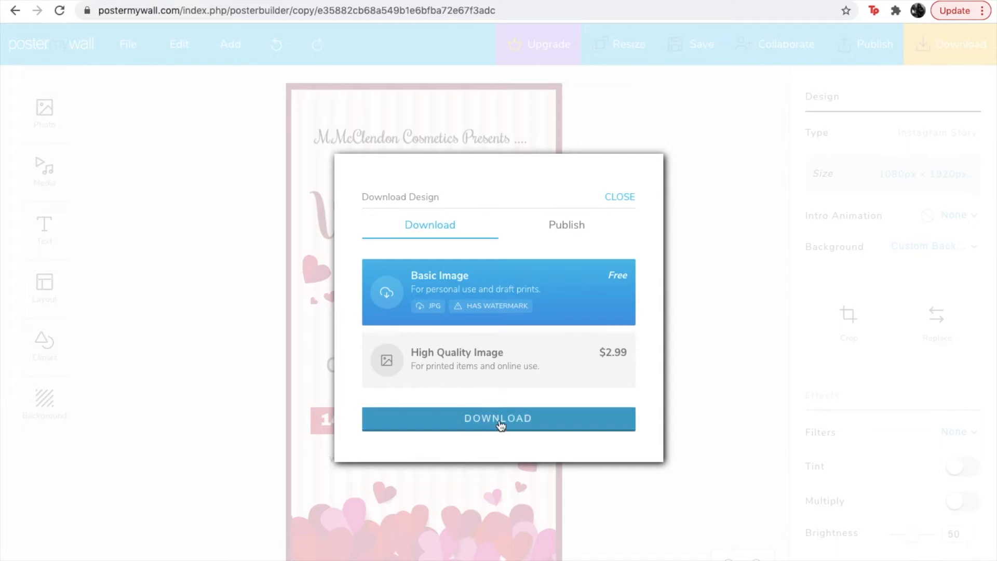
click(557, 419)
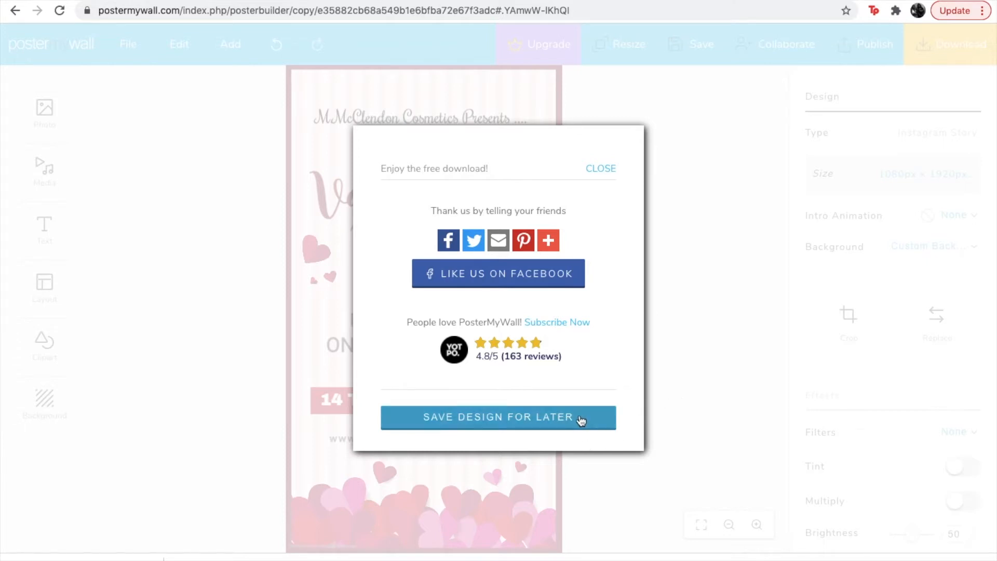
click(601, 167)
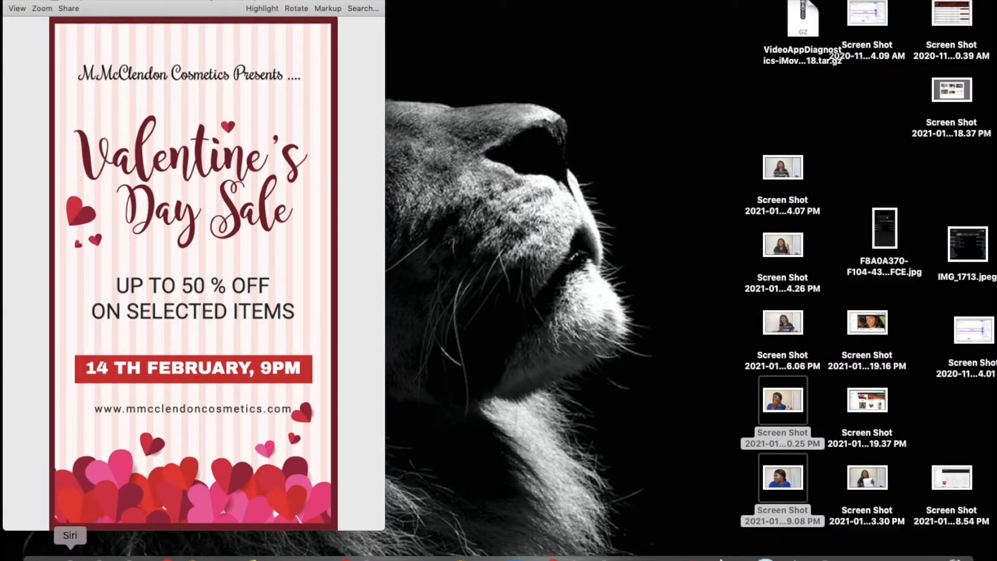
drag(223, 8, 433, 25)
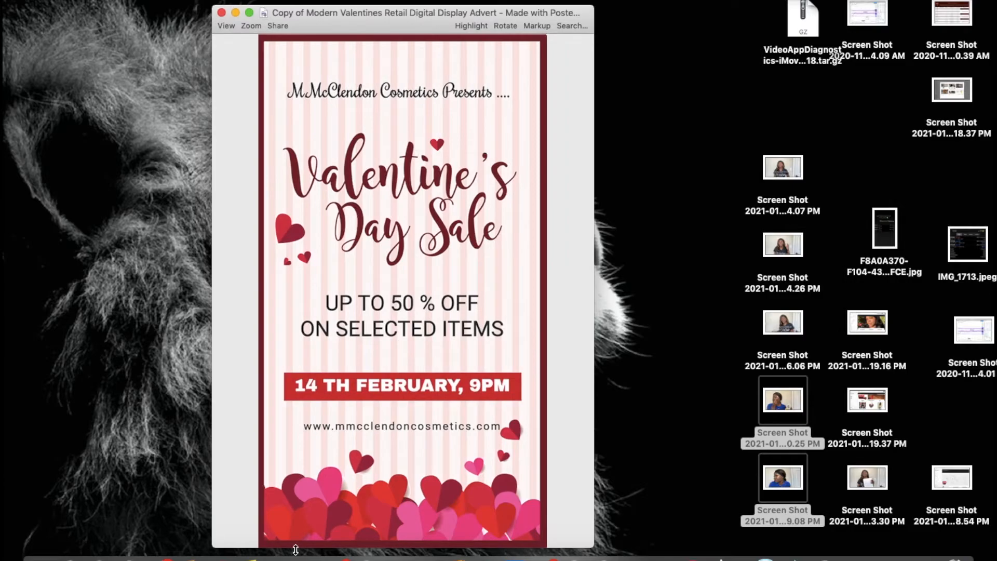
click(423, 542)
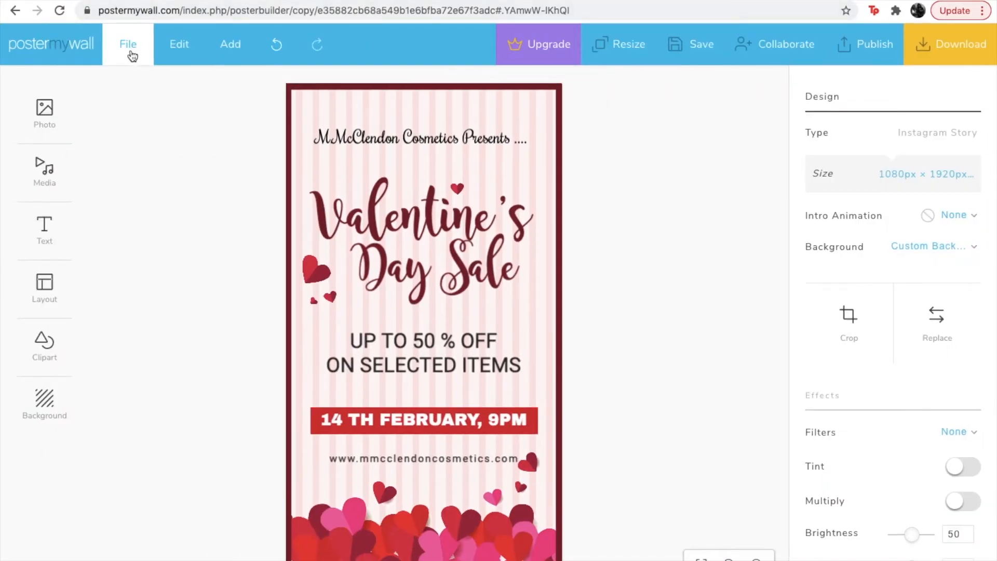
- Leave the current design without saving and create a new one from scratch as a 1080px × 1080px Instagram Post
click(132, 56)
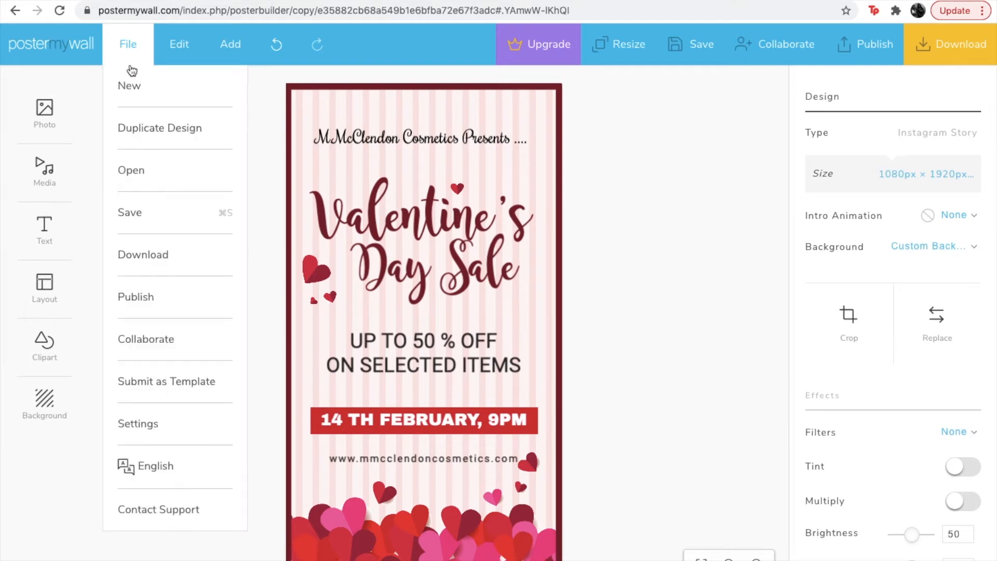
click(125, 86)
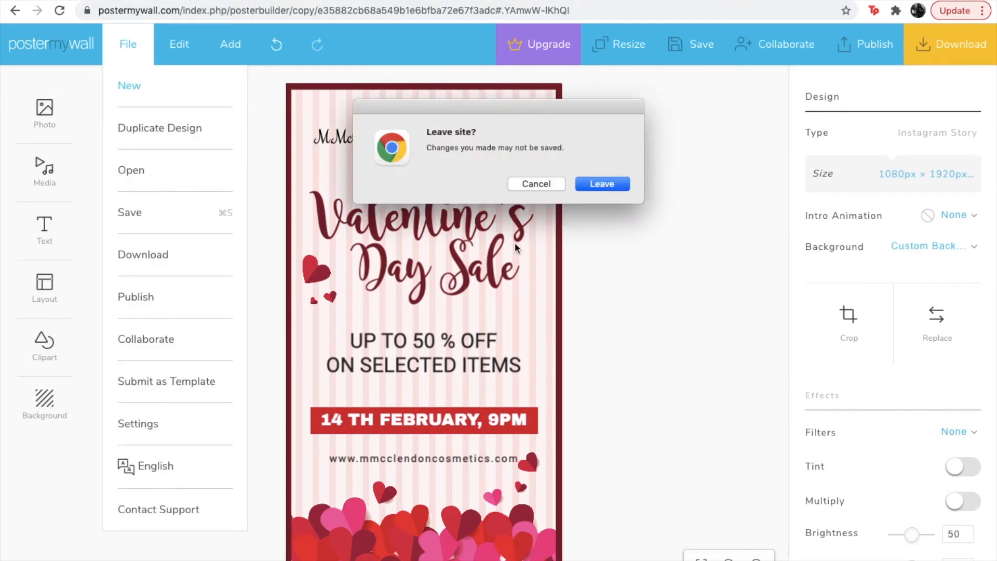
click(602, 185)
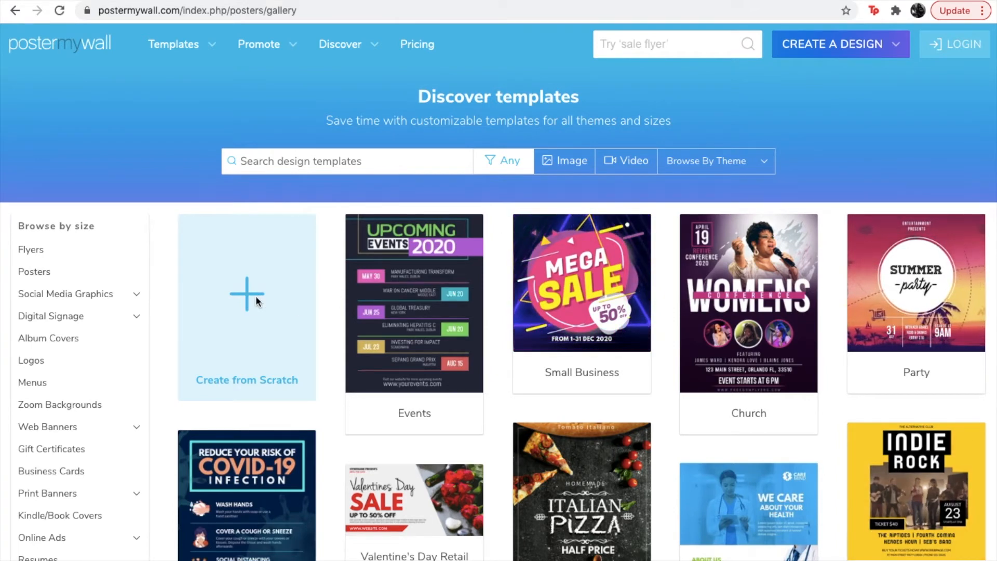
scroll(256, 295, down, 1)
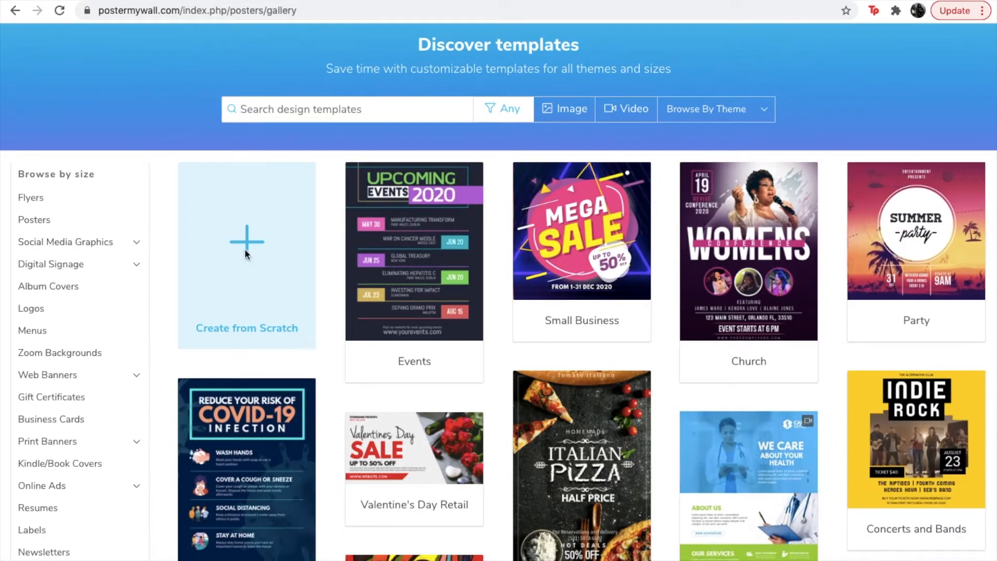
click(251, 237)
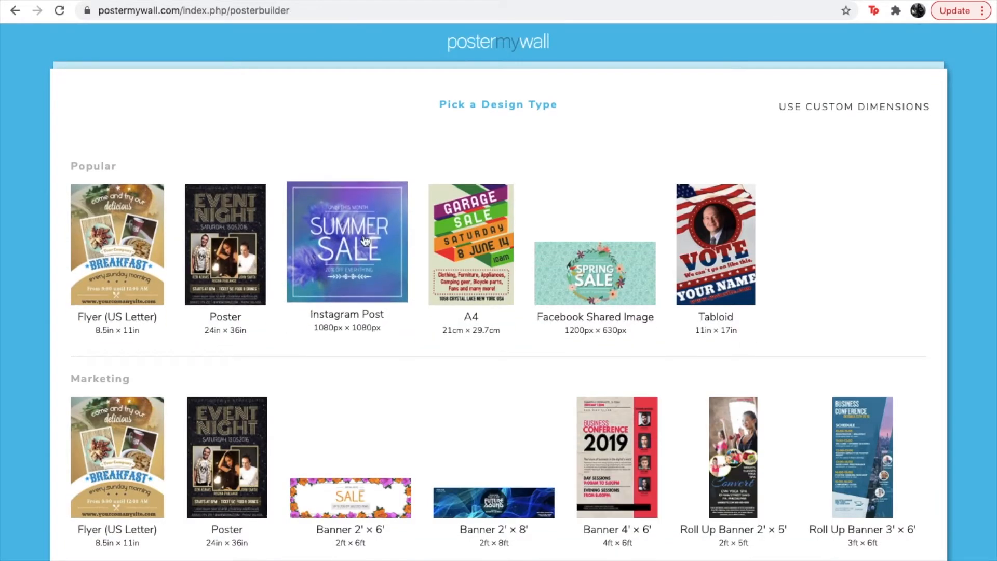
click(389, 242)
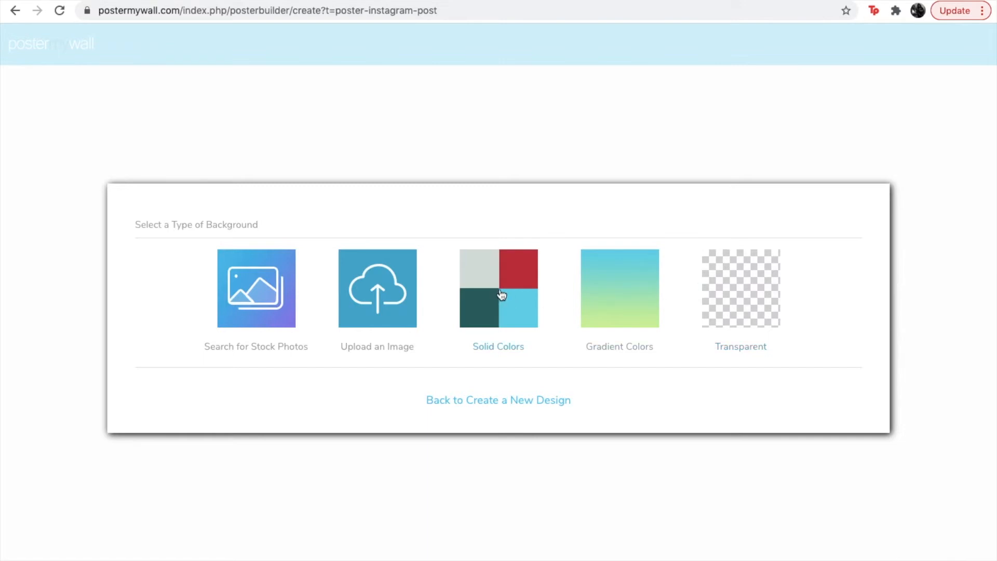
- Choose a solid colour background for the new design and apply the light blue from the palette
click(504, 317)
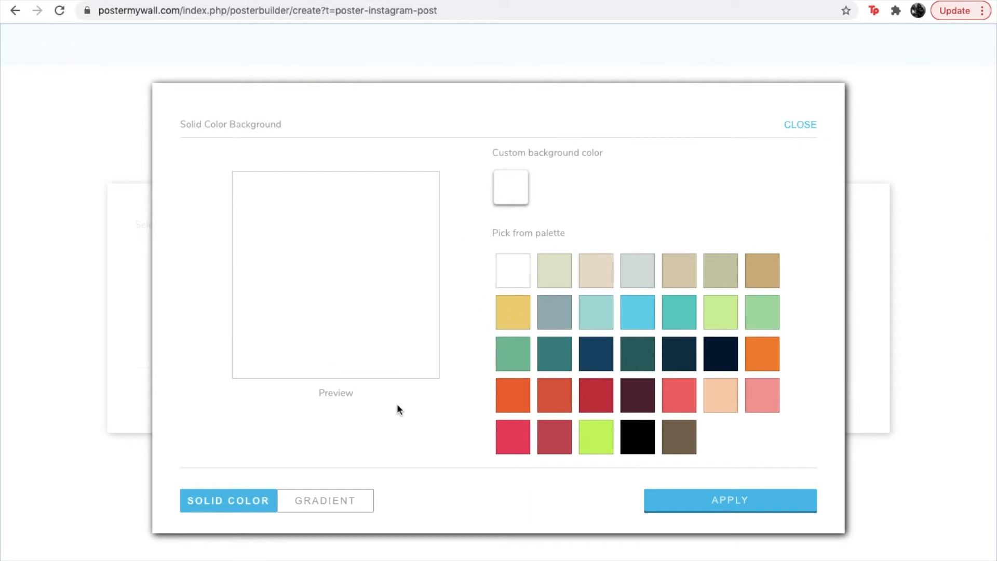
click(640, 317)
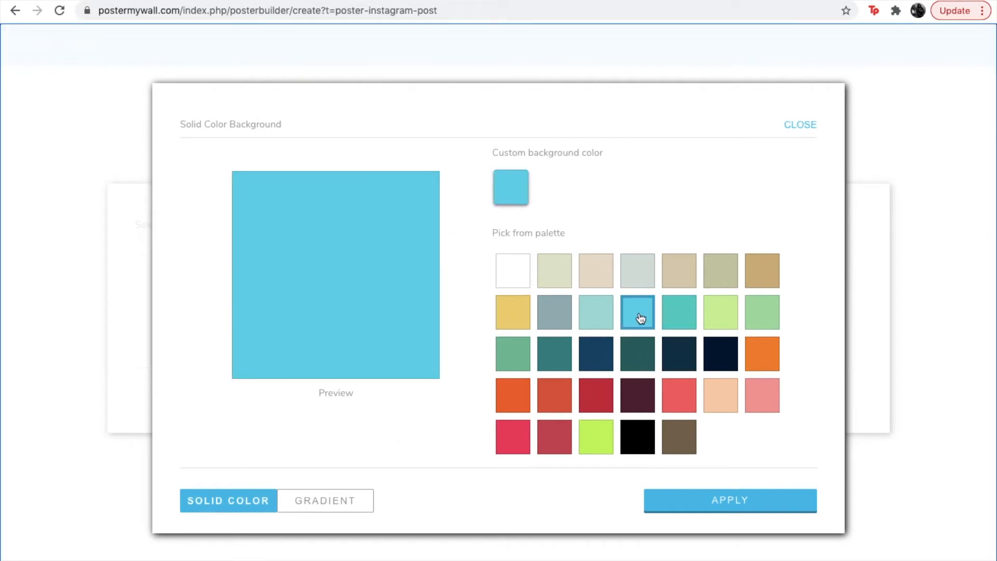
click(727, 508)
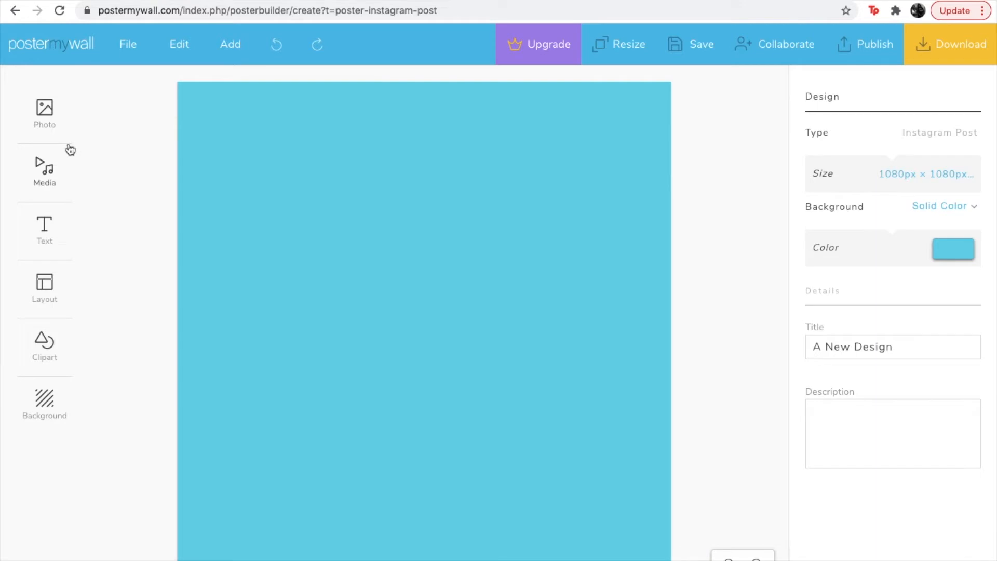
- Search stock photos for "glitter", add the square silver glitter image from Getty Images, and accept its license agreement
click(47, 122)
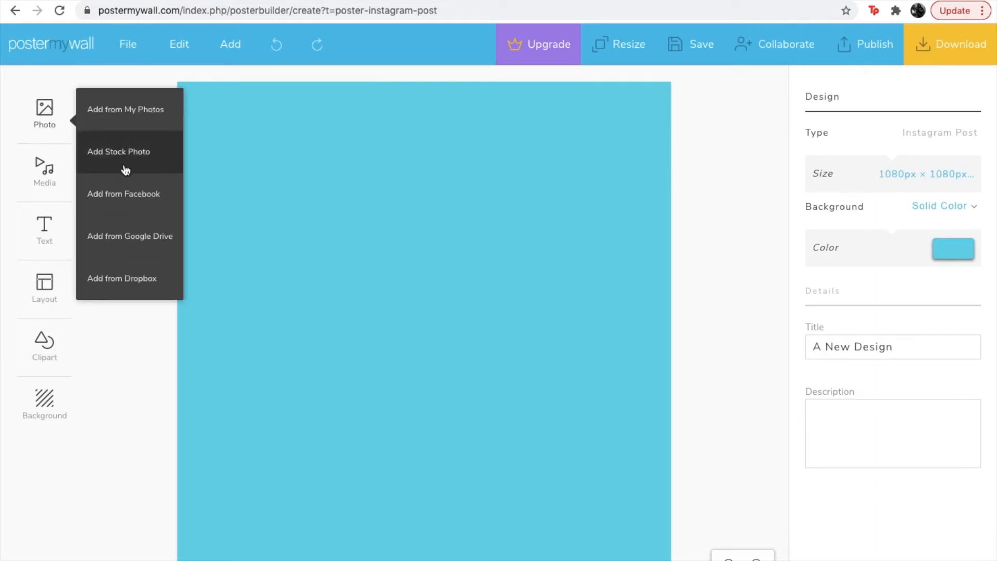
click(123, 165)
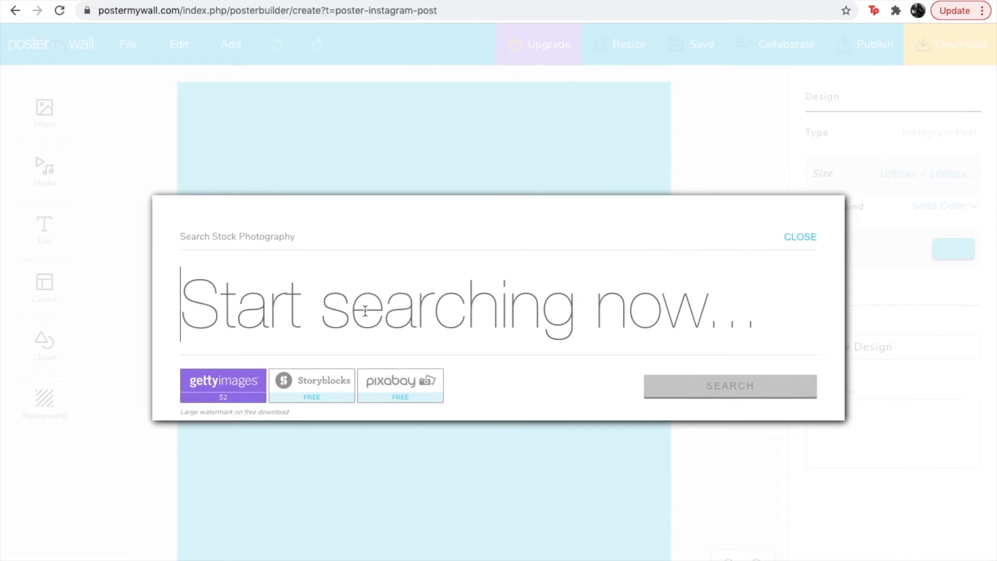
text(glitter)
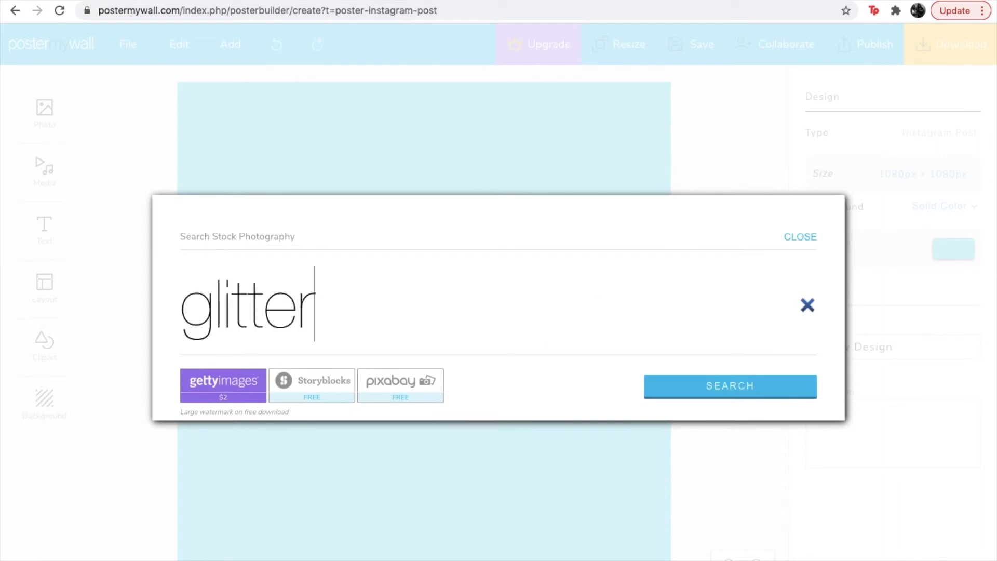
key(Return)
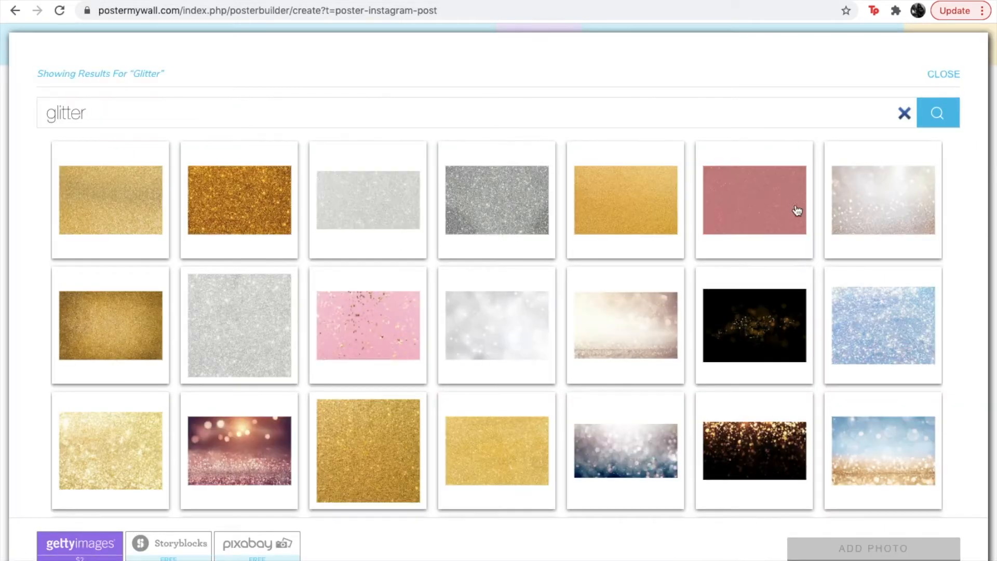
click(265, 343)
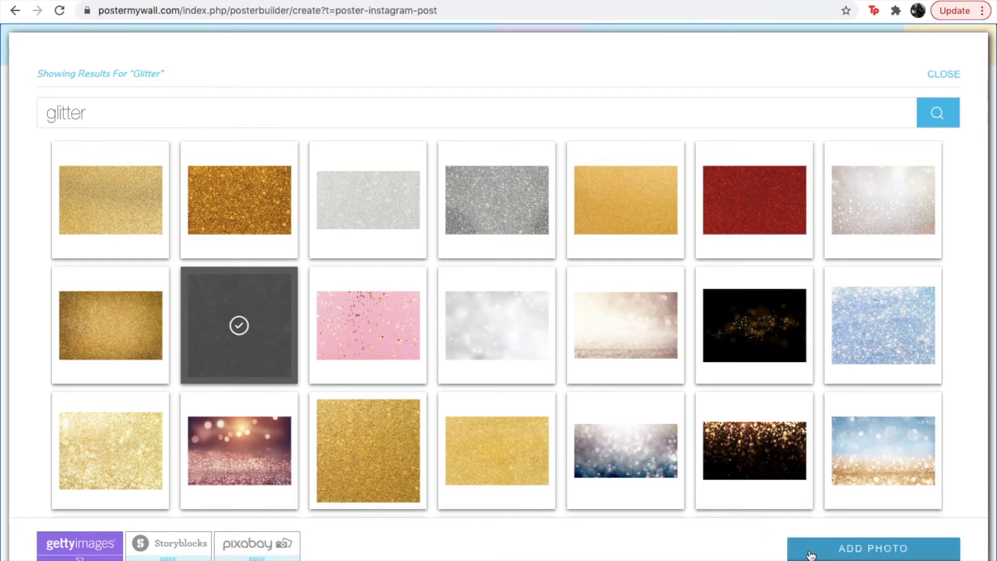
click(792, 544)
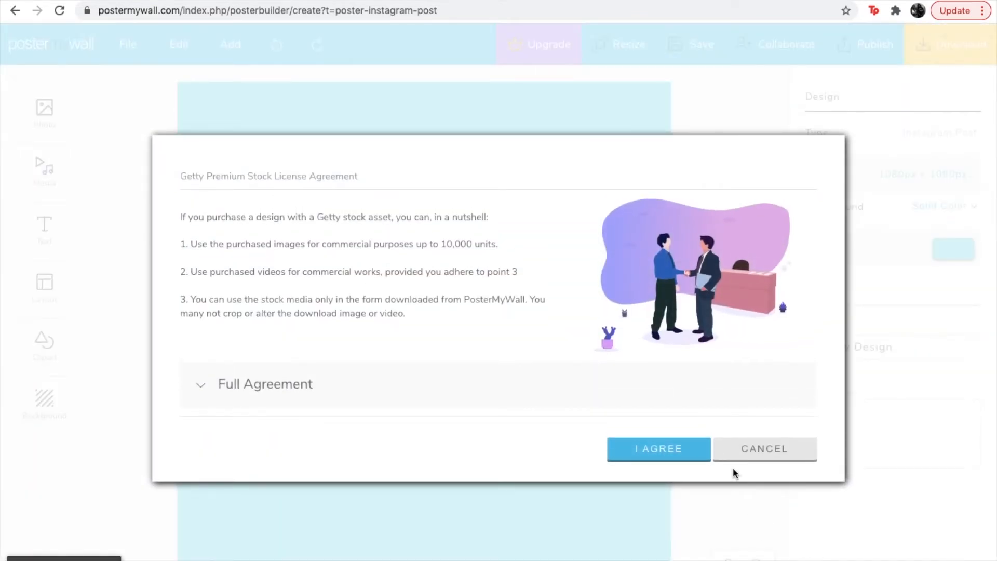
click(692, 449)
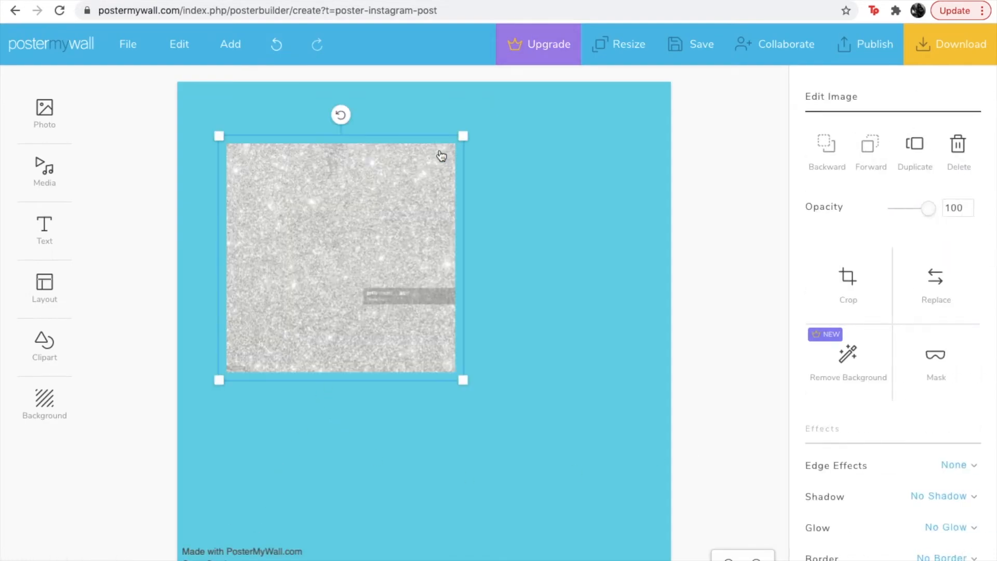
- Enlarge the silver glitter photo, rotate it clockwise to a steep tilt, and shift it partly off the canvas's left edge
drag(395, 197, 421, 295)
drag(461, 412, 573, 537)
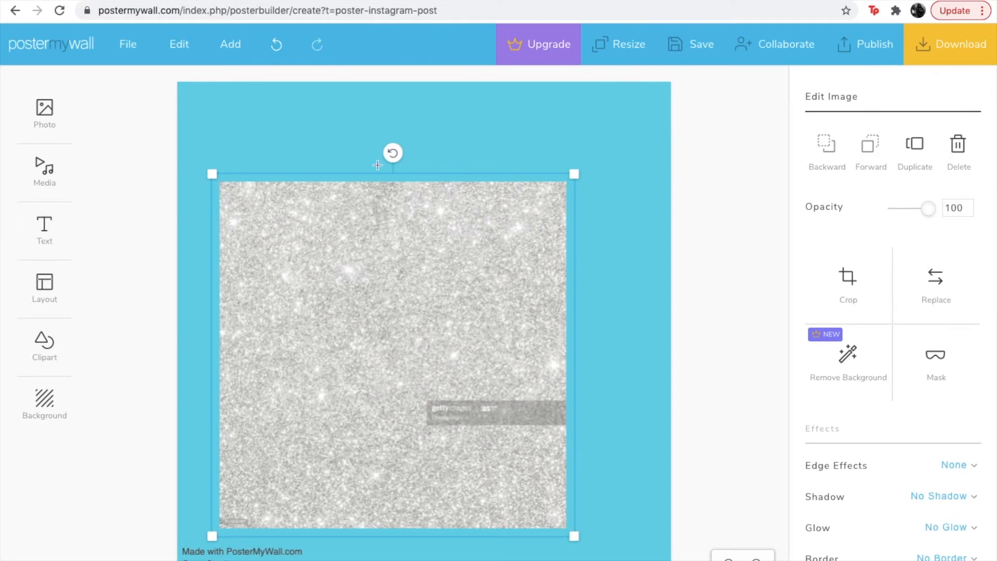
drag(393, 152, 500, 183)
drag(426, 267, 289, 263)
drag(452, 303, 454, 333)
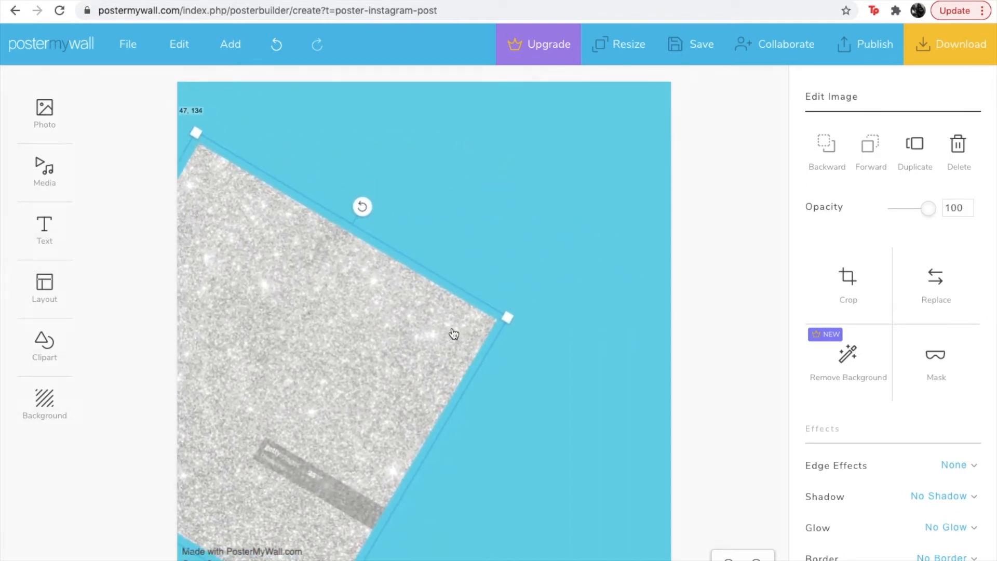
click(384, 196)
click(345, 236)
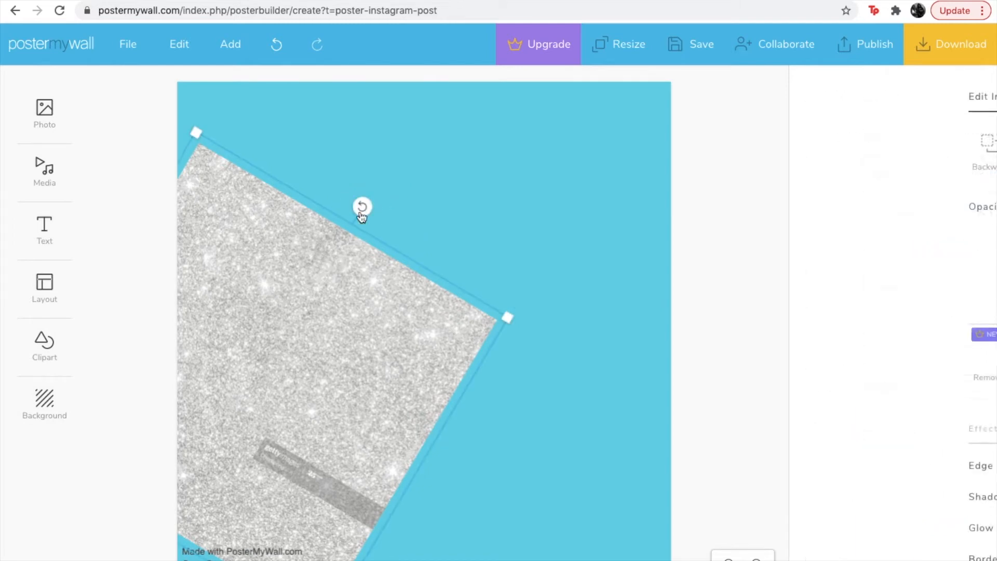
drag(366, 204, 403, 278)
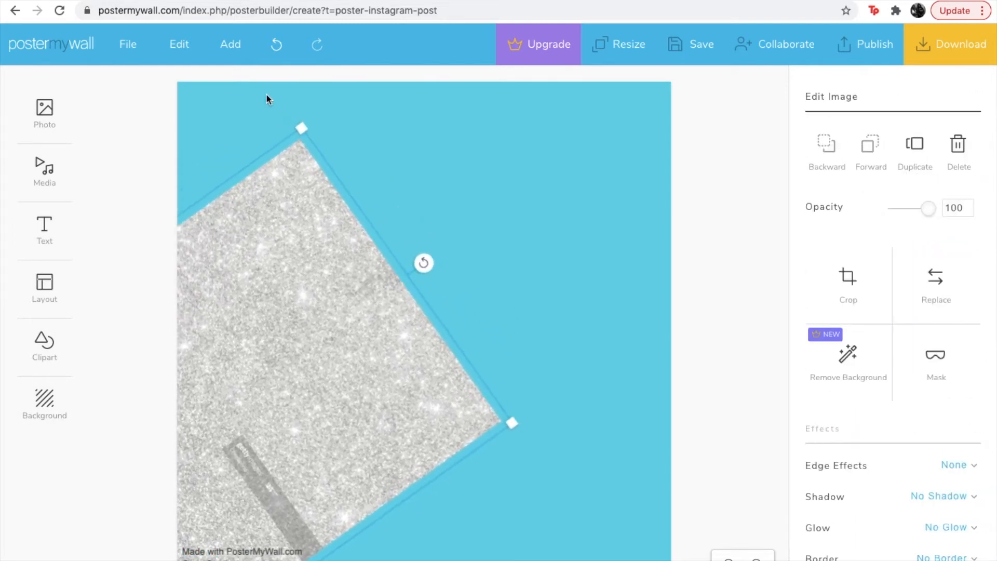
- Scale the tilted glitter photo up further and reposition it to fill the left side of the canvas, with one corner pointing right
drag(300, 127, 208, 11)
drag(321, 233, 195, 312)
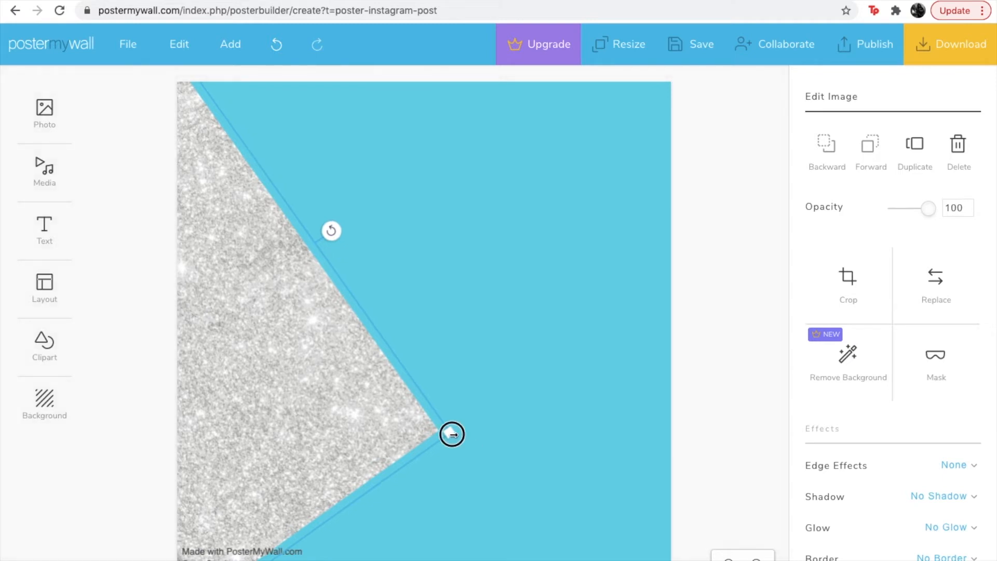
drag(452, 434, 596, 479)
drag(465, 462, 421, 498)
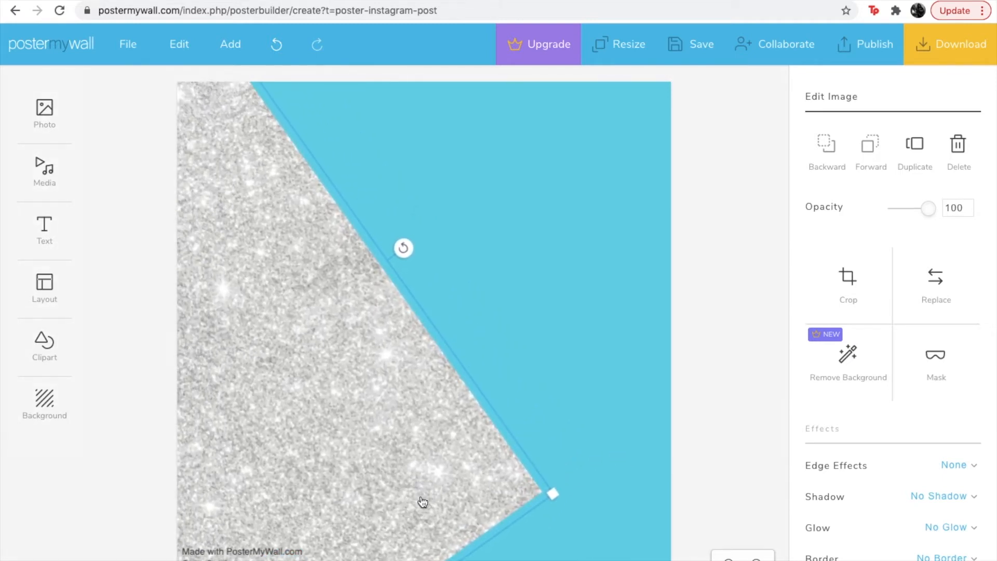
drag(555, 496, 561, 504)
drag(358, 488, 400, 237)
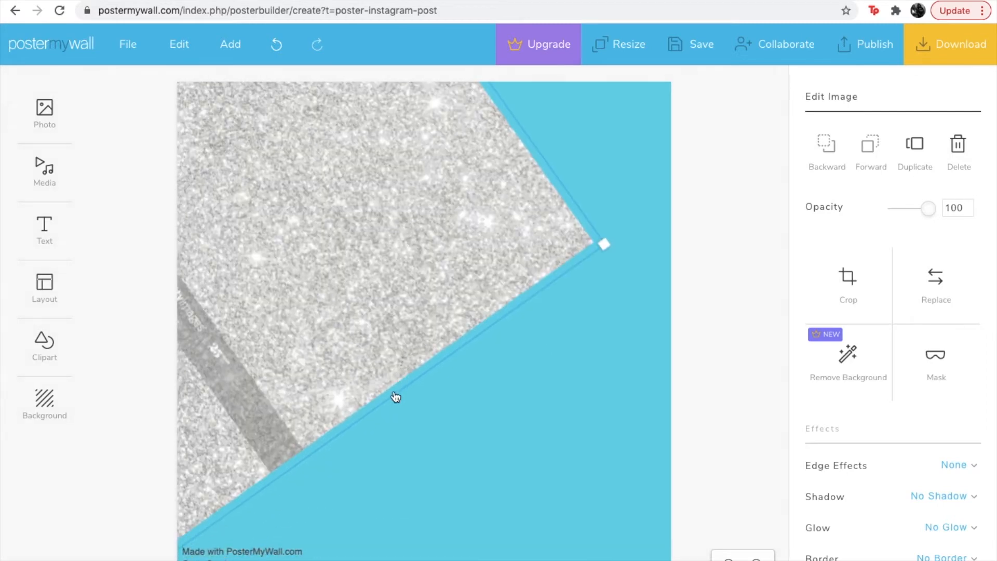
drag(594, 202, 284, 560)
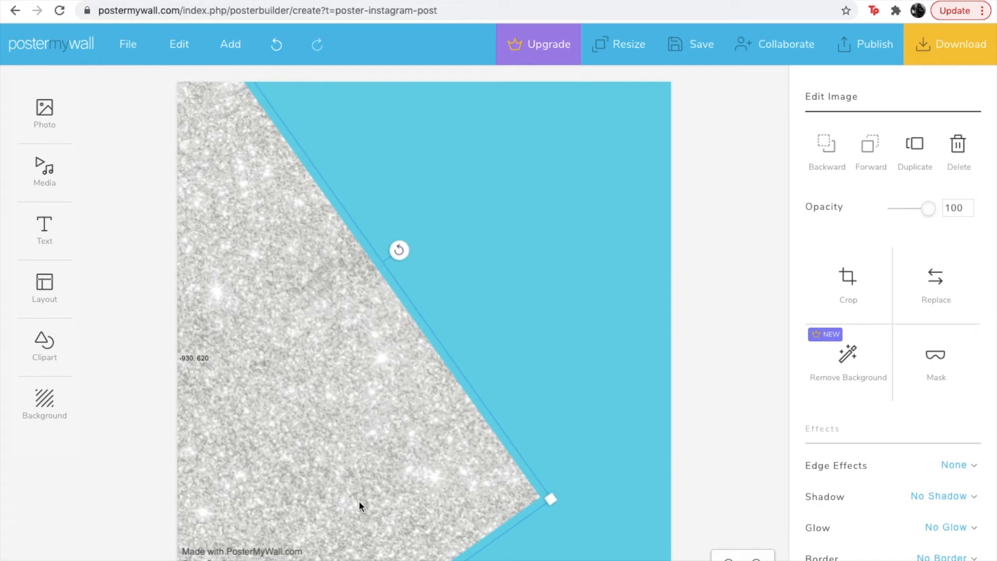
- Rotate the glitter photo slightly more and lower it so its edge cuts diagonally from the canvas's upper left to its bottom, then deselect it
click(390, 266)
click(360, 319)
drag(403, 254, 416, 276)
drag(530, 541, 446, 560)
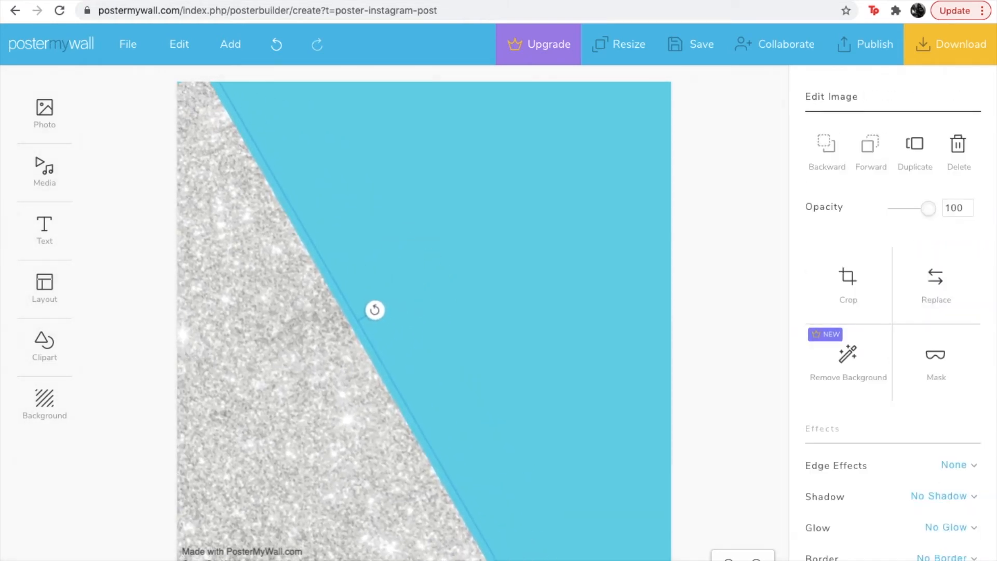
click(768, 208)
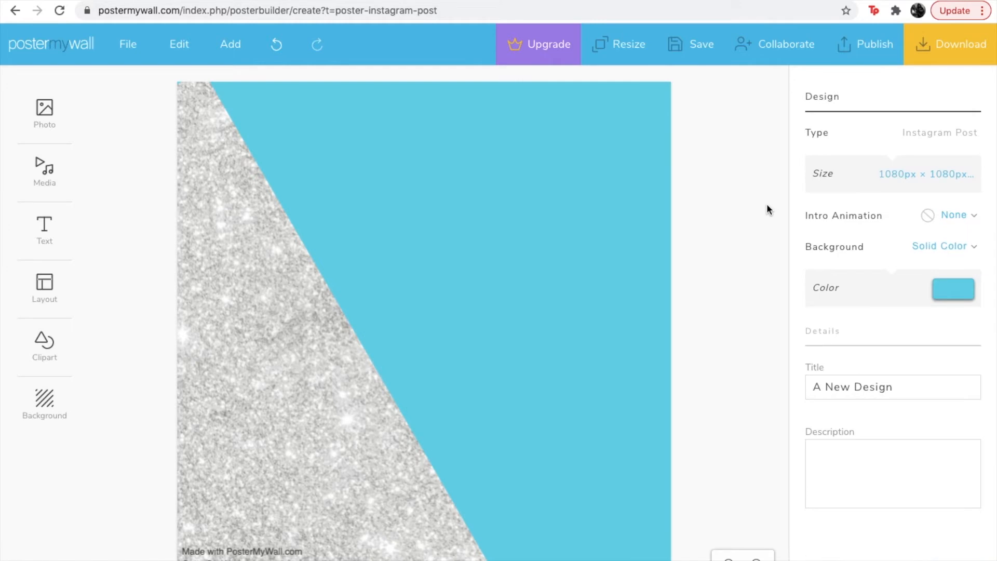
- Add a plain text reading "Show Us MMC Products" and widen its box so the text fits on one line
click(44, 233)
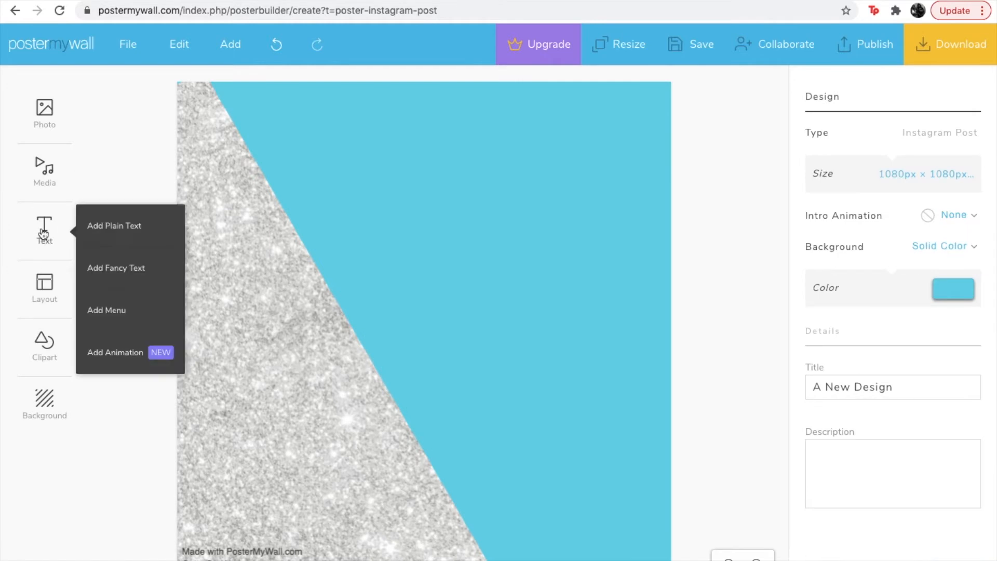
click(118, 218)
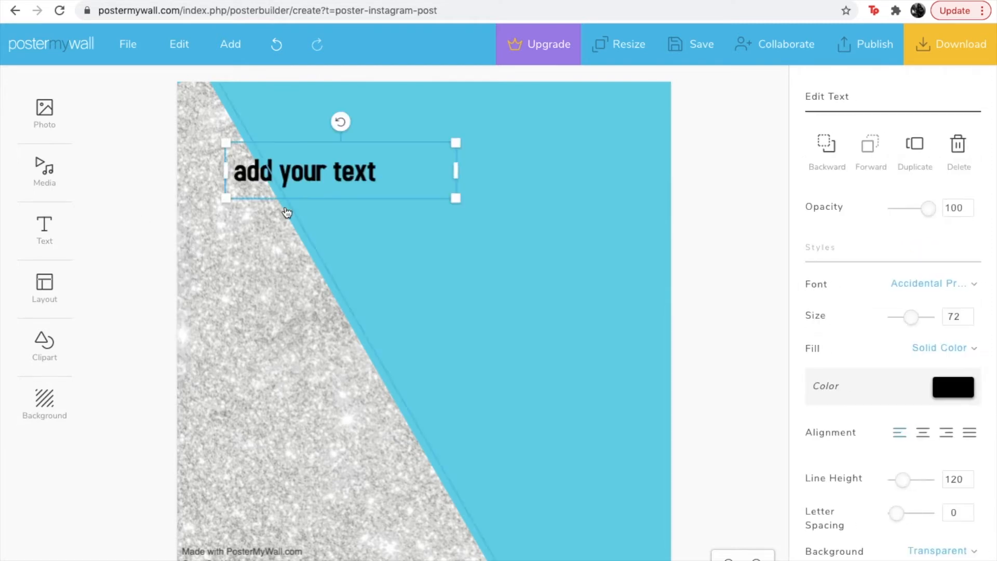
double_click(322, 174)
text(Show Us Your)
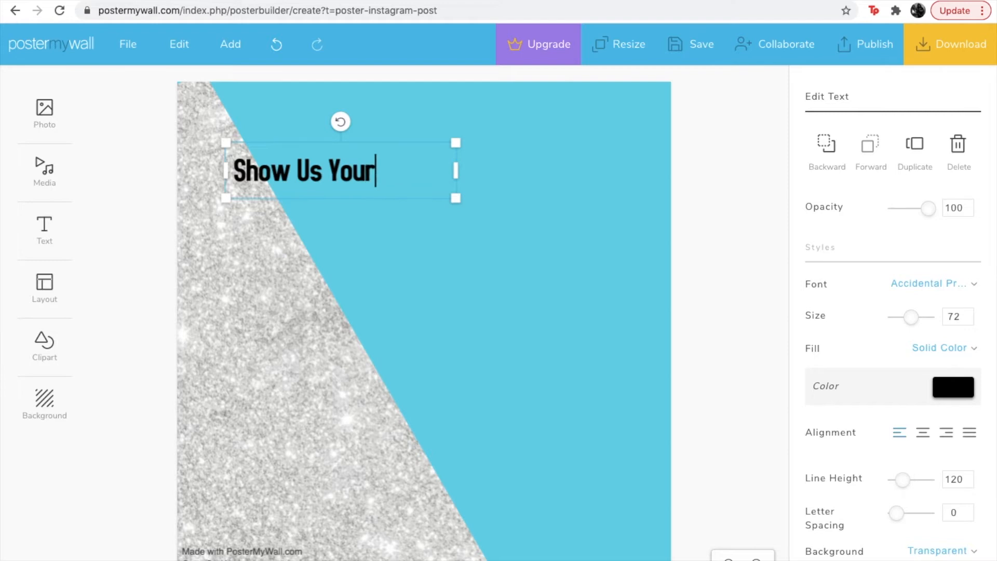
key(BackSpace)
key(BackSpace)
key(BackSpace)
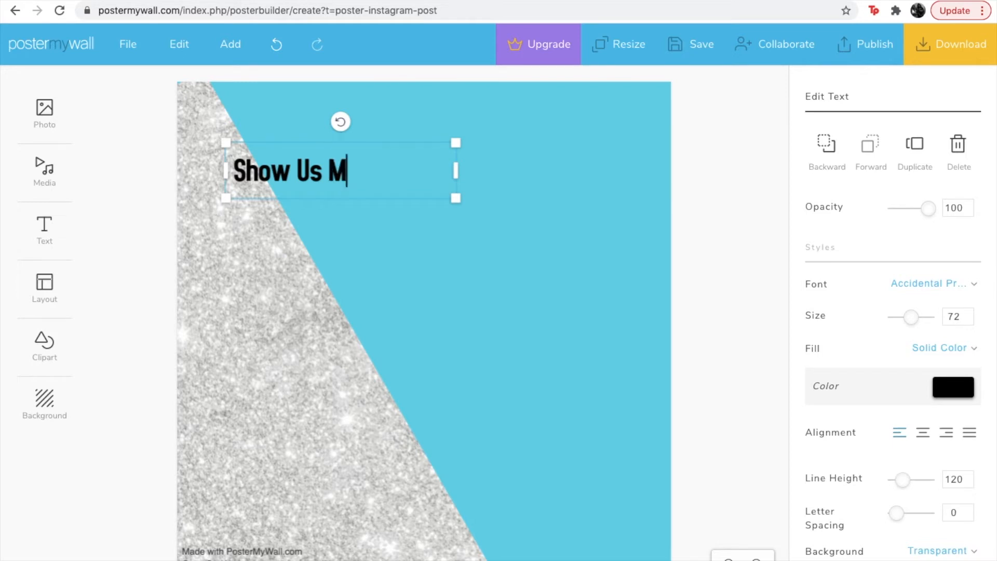
text(MMC Produ)
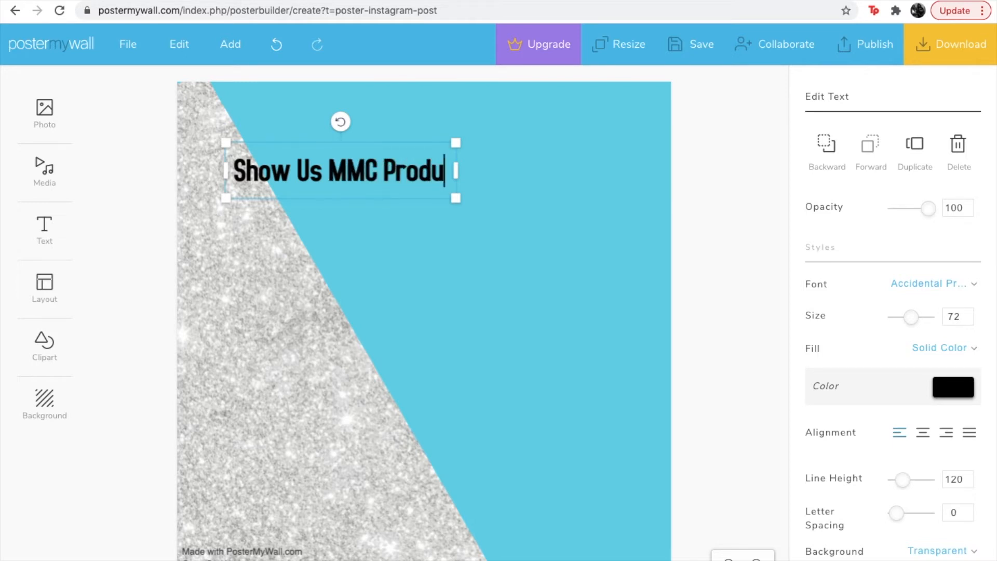
text(cr)
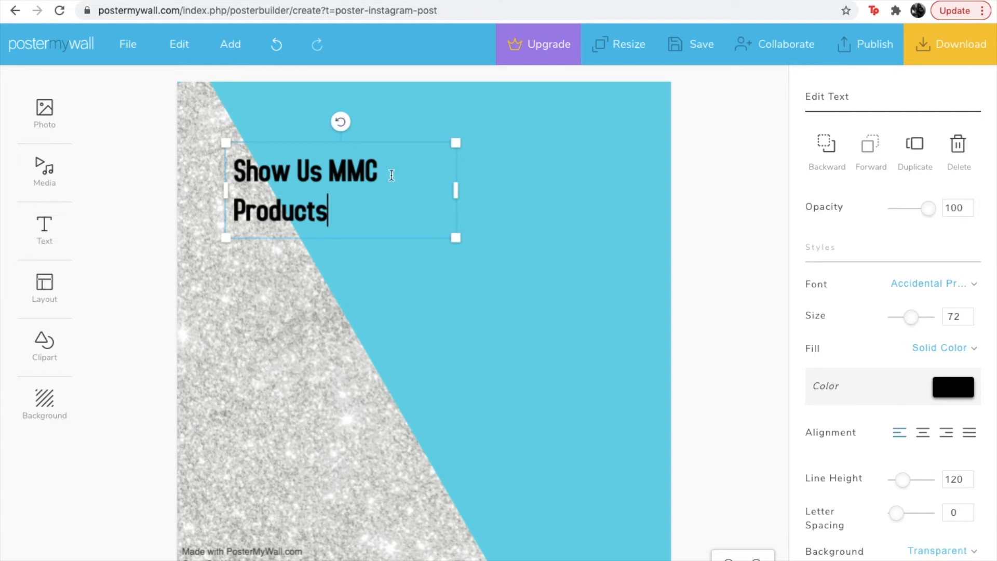
drag(463, 193, 519, 197)
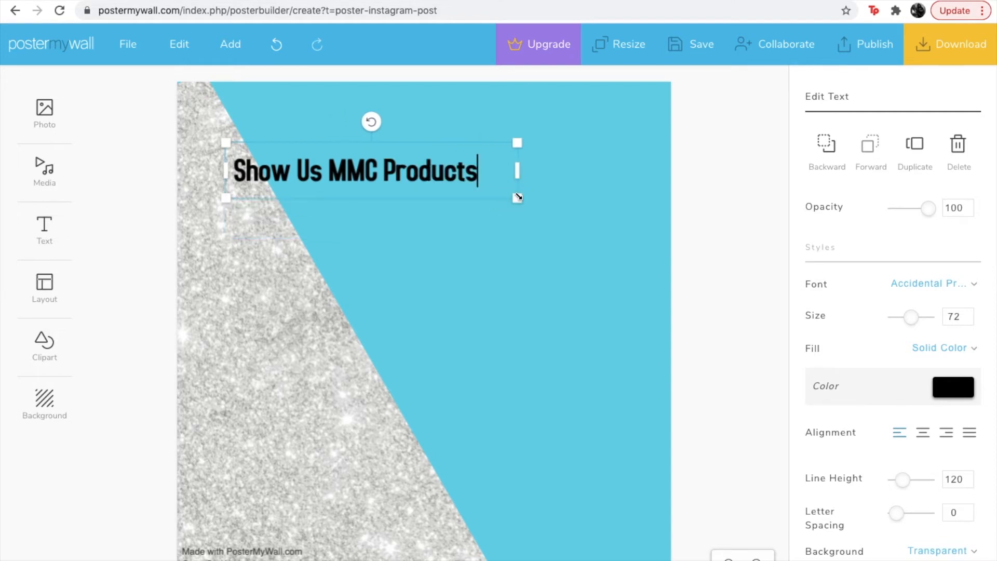
- Move the text onto the blue area beside the glitter and shorten it to "Show Us"
click(421, 127)
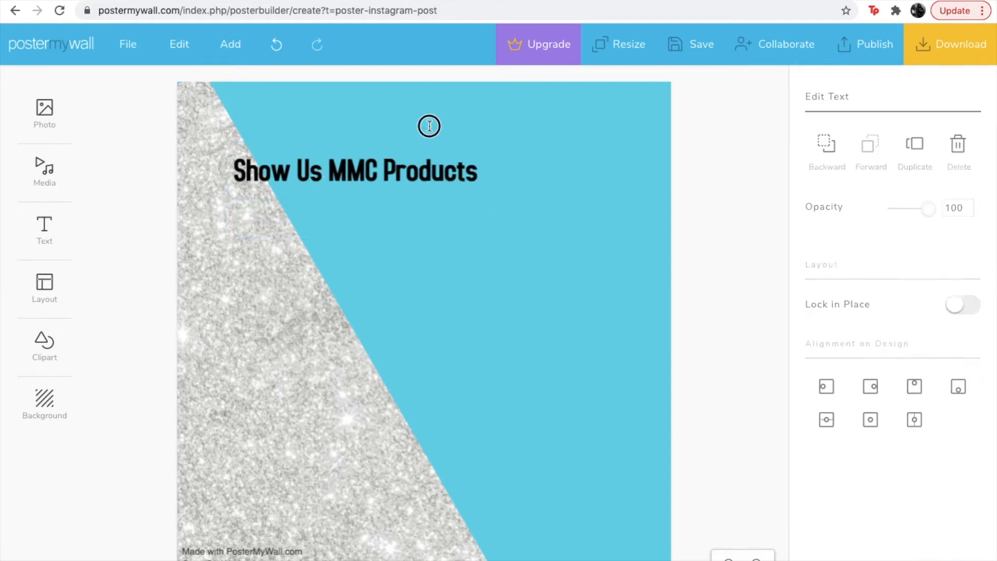
drag(425, 151, 521, 126)
click(474, 148)
drag(424, 150, 582, 149)
click(584, 150)
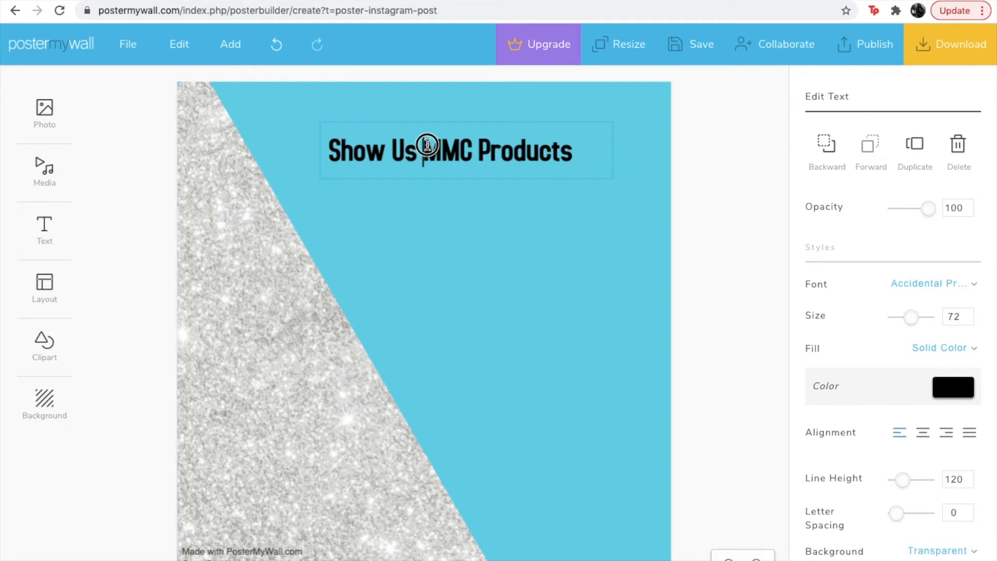
drag(428, 145, 579, 196)
key(BackSpace)
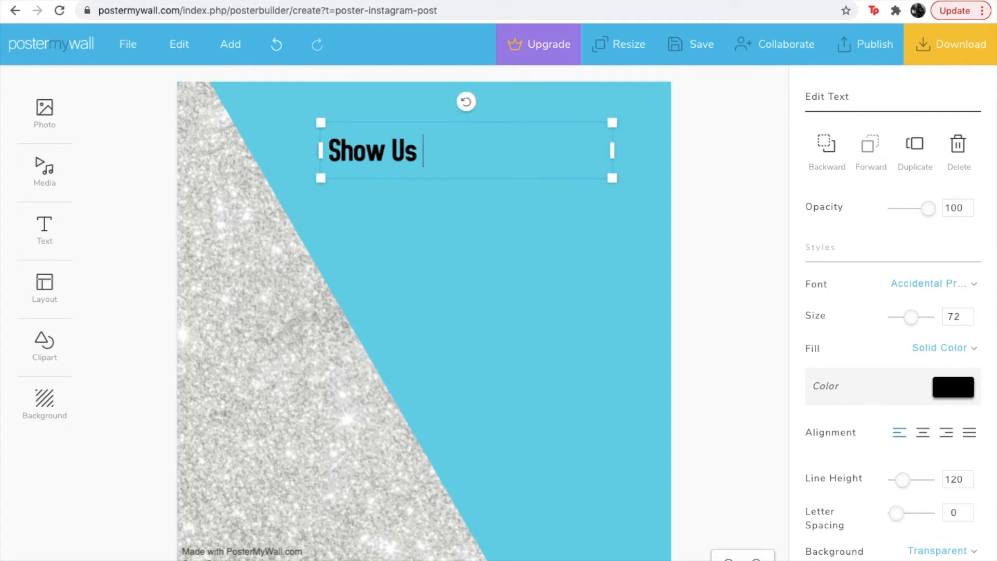
- Enlarge the "Show Us" text to size 258 and move it to the top of the blue area
triple_click(392, 141)
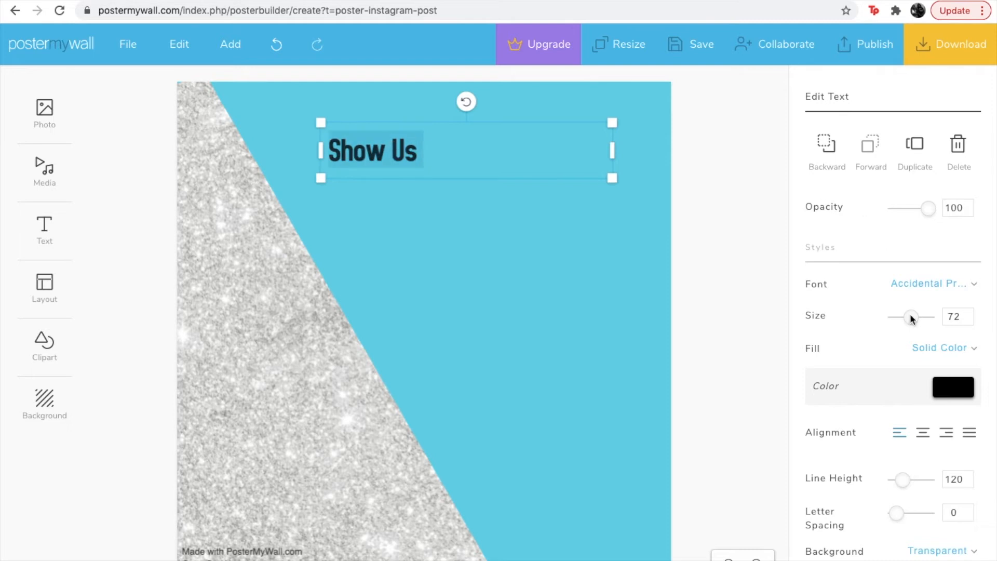
mouse_move(911, 318)
mouse_down()
mouse_move(924, 314)
mouse_move(917, 320)
mouse_up()
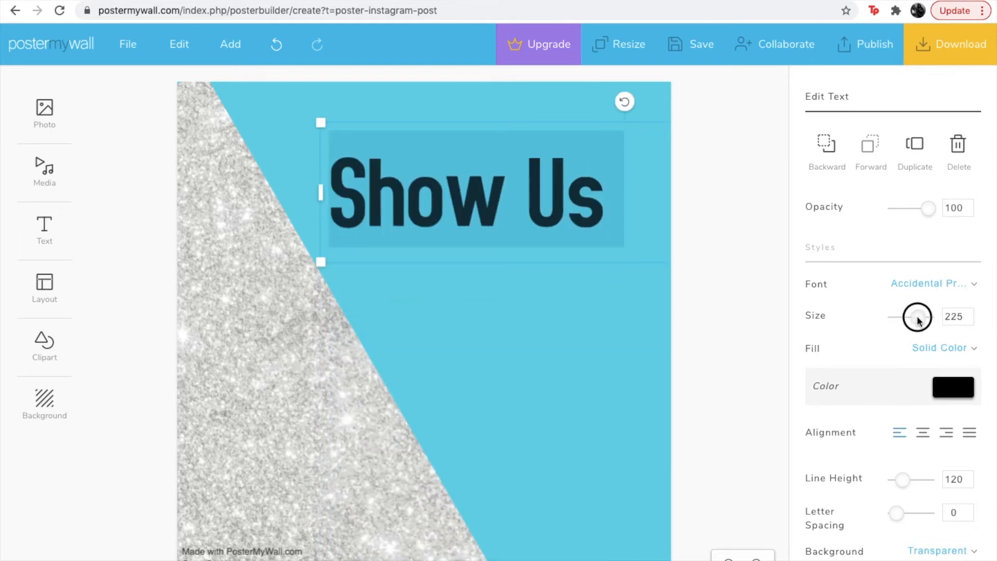
click(709, 218)
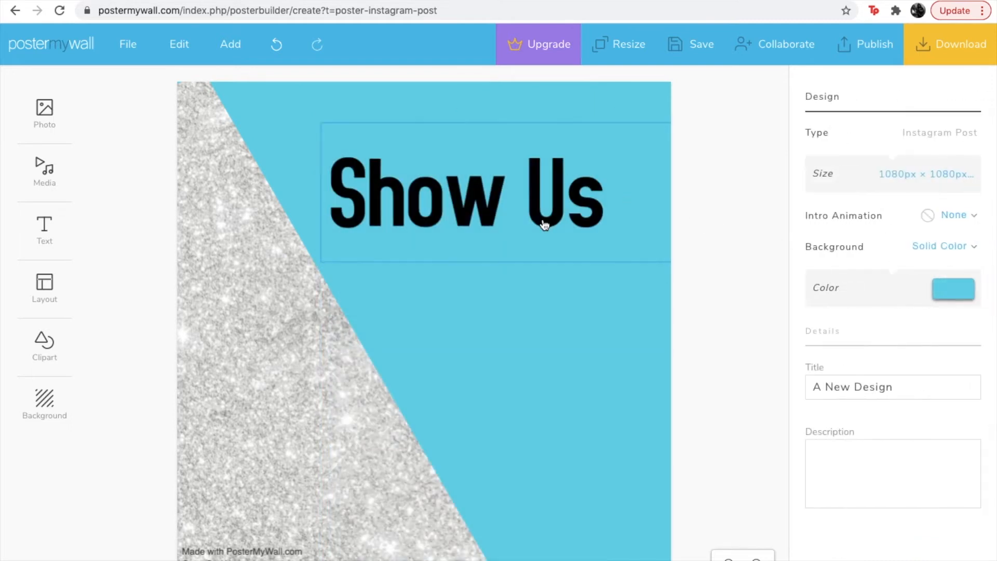
drag(541, 182, 557, 153)
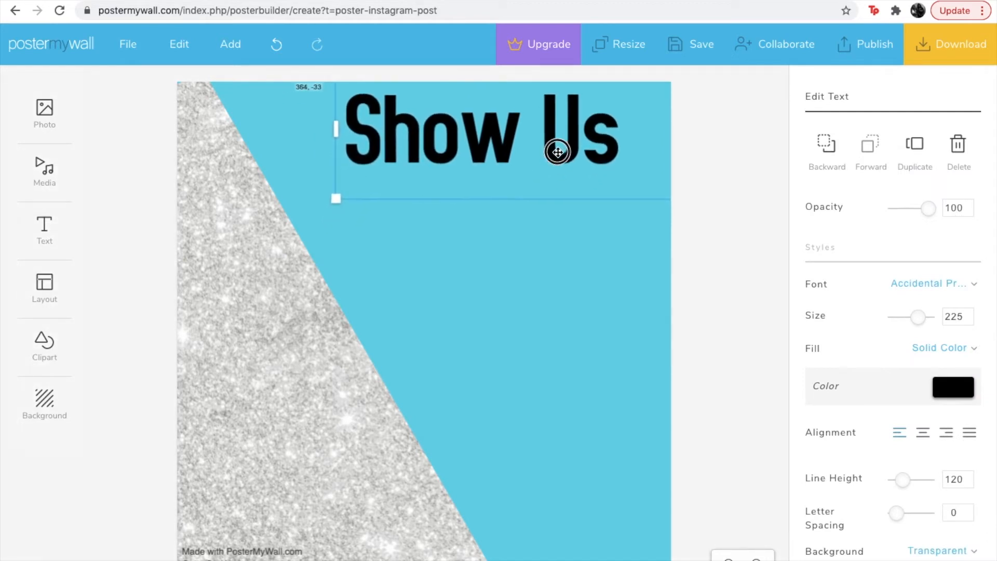
drag(924, 321, 925, 323)
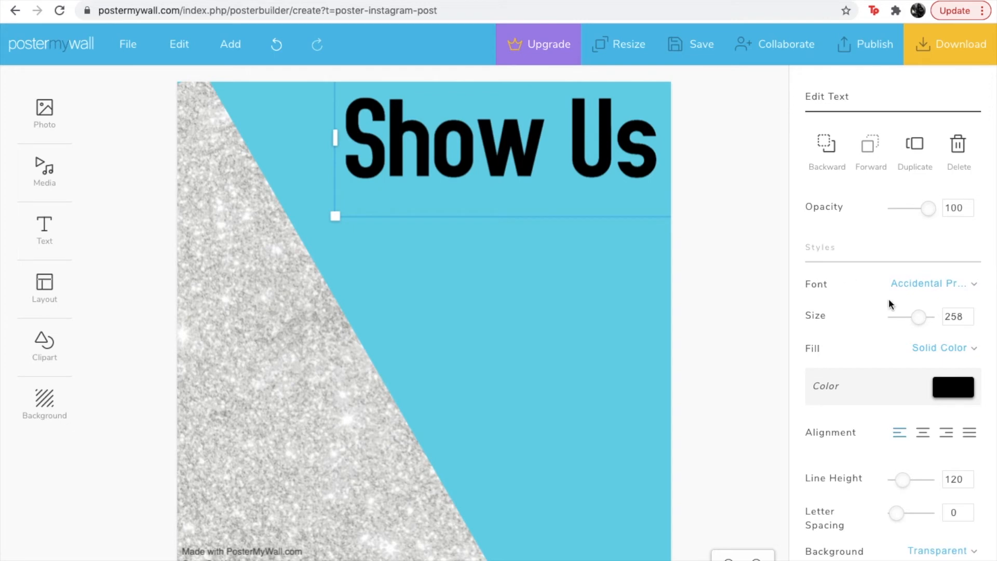
- Reduce the "Show Us" text to size 222 and move it slightly lower on the blue area
click(969, 321)
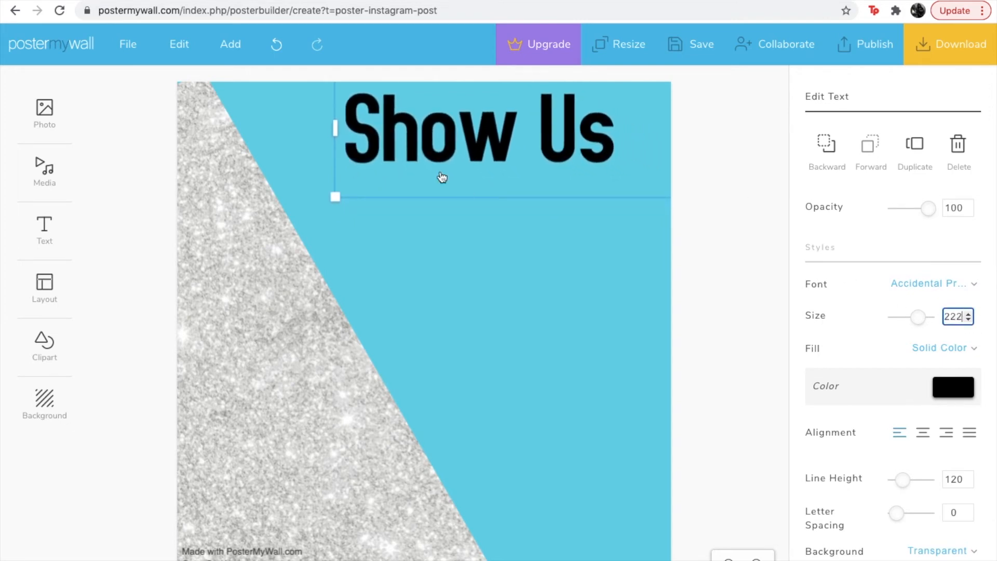
drag(459, 154, 459, 169)
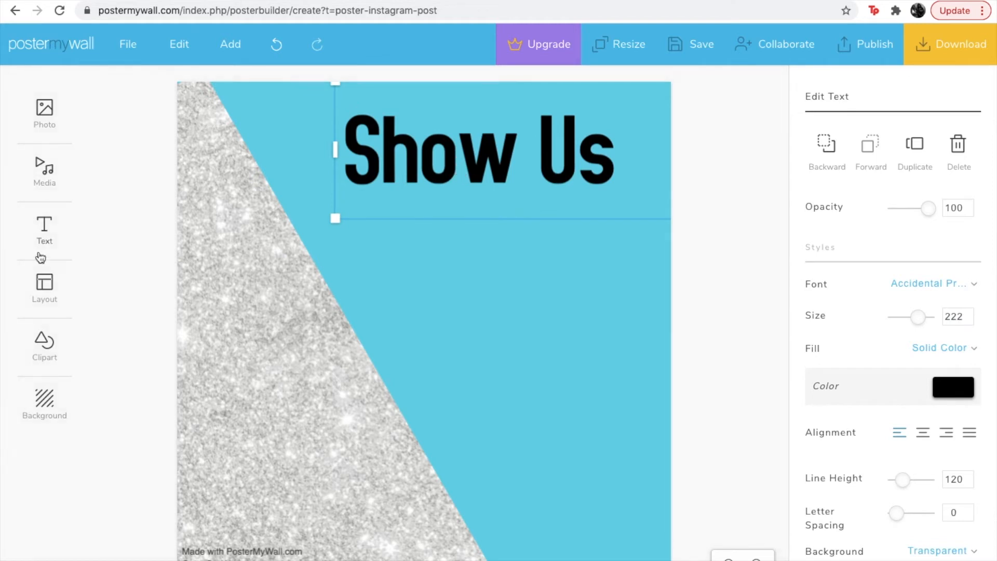
- Start a fancy text in the Chancery Cursive font reading "YOUR MMC PRODUCTCS"
mouse_move(41, 244)
click(100, 262)
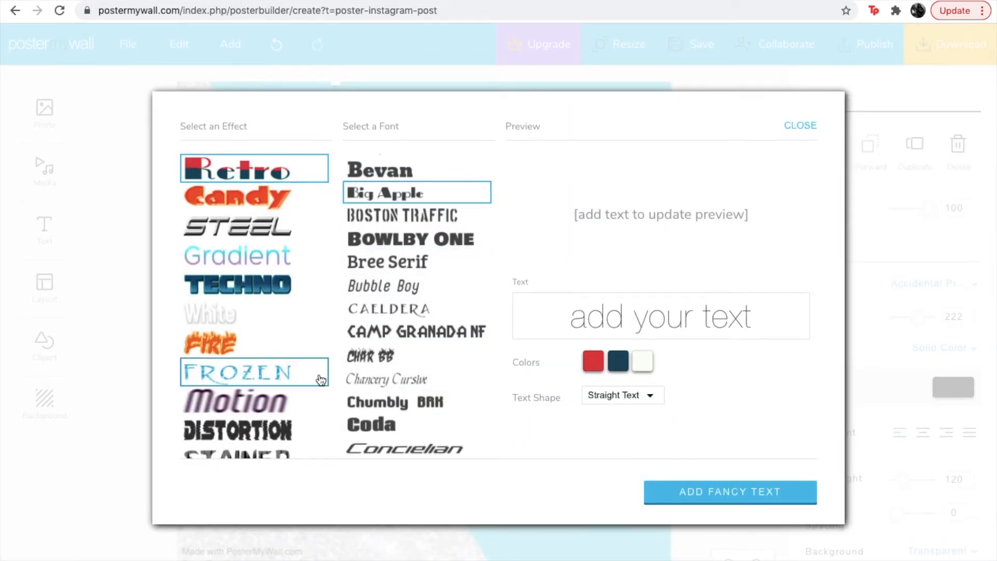
click(358, 381)
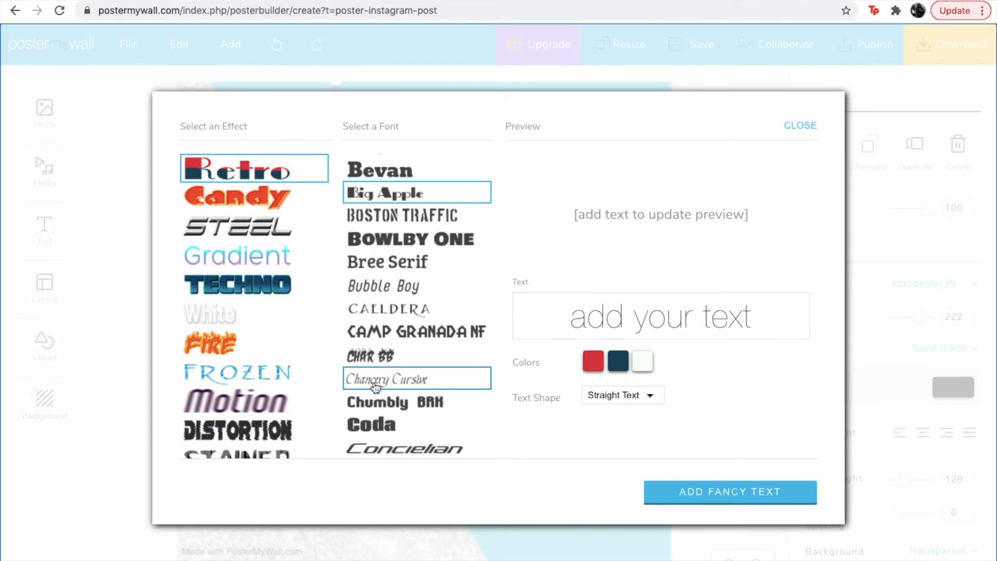
triple_click(655, 314)
text(YOUR MMC)
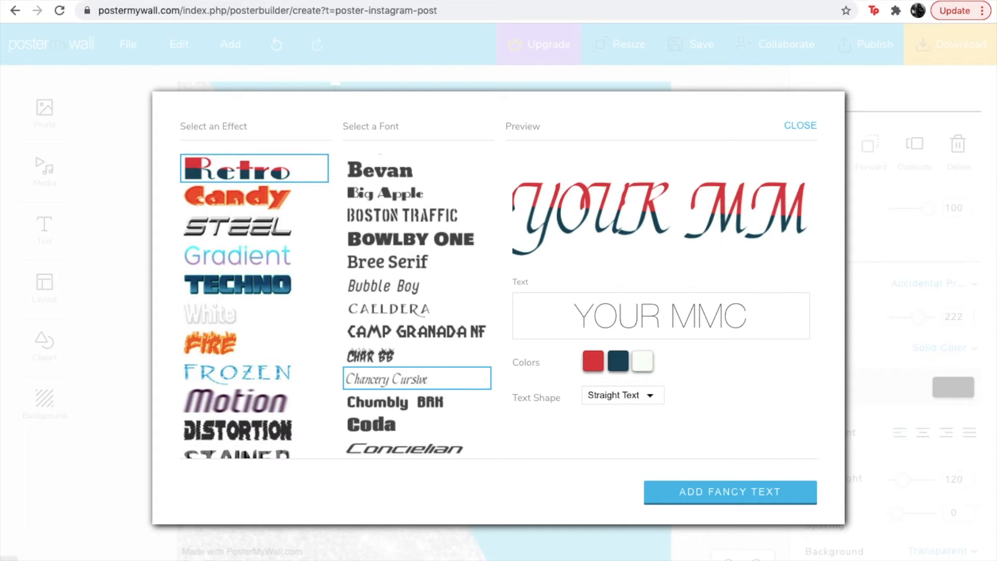
text( PRODUCTCS)
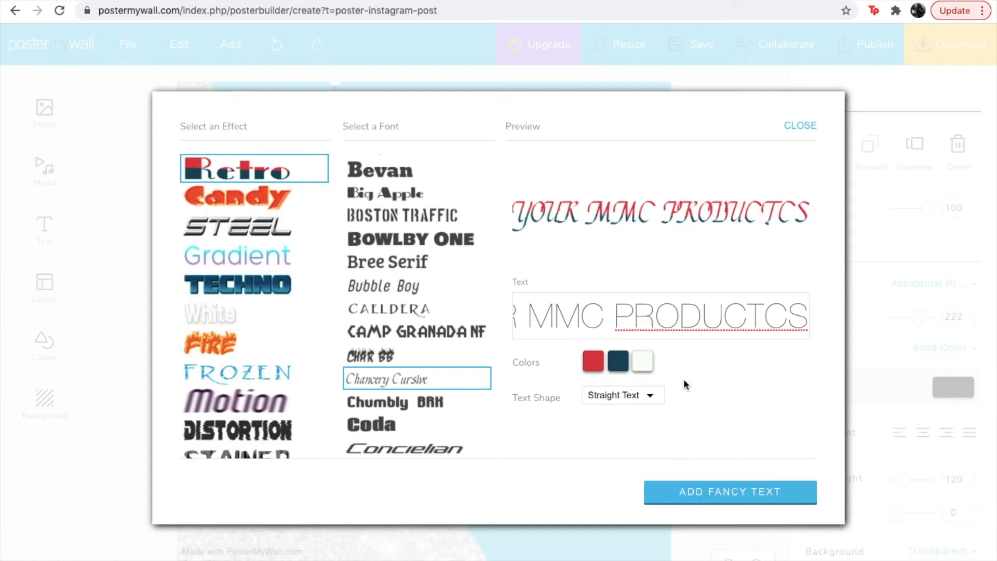
- Color the fancy text black and blue 20b0d4, and add it to the design just below "Show Us"
click(622, 367)
click(710, 393)
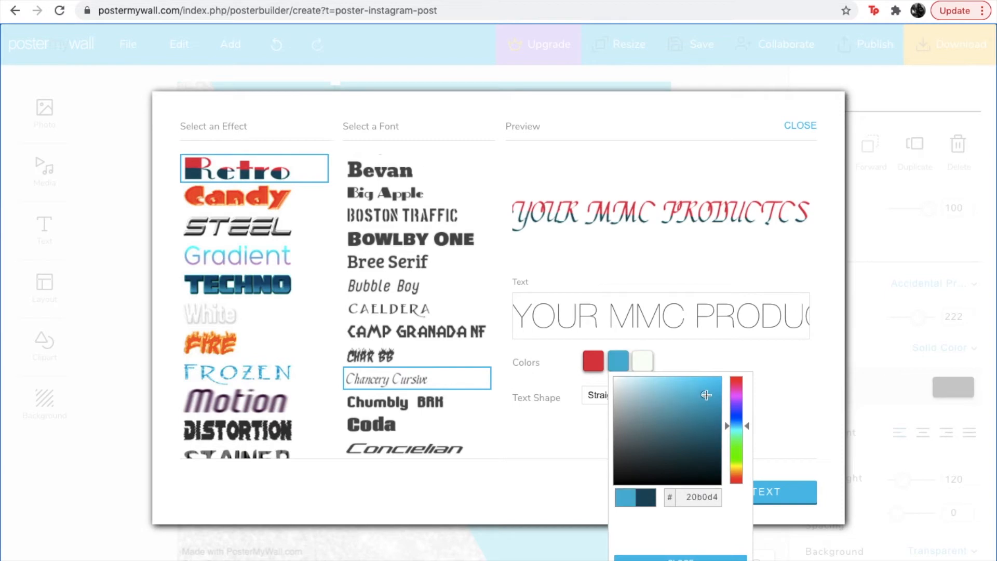
click(595, 366)
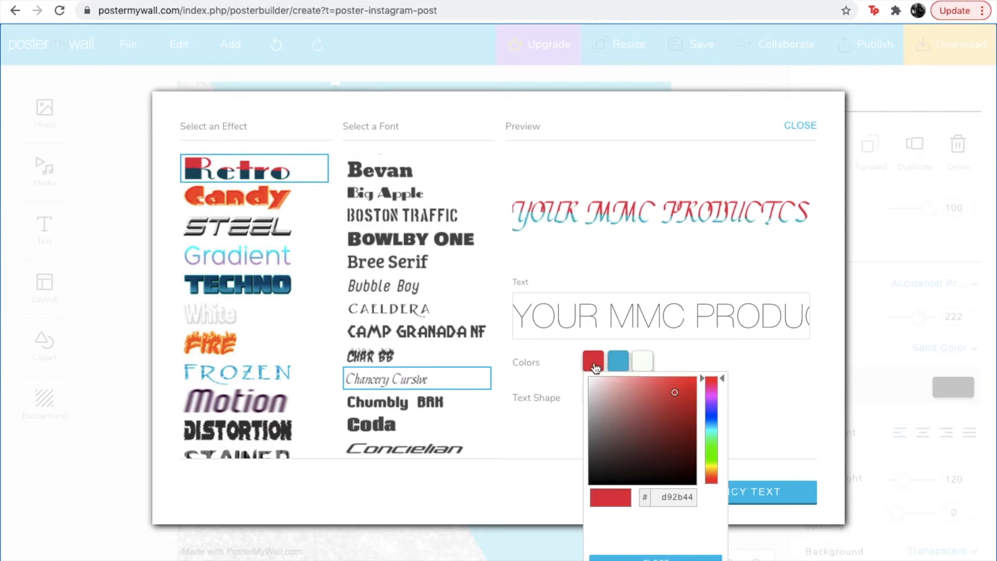
click(596, 479)
click(656, 557)
click(699, 491)
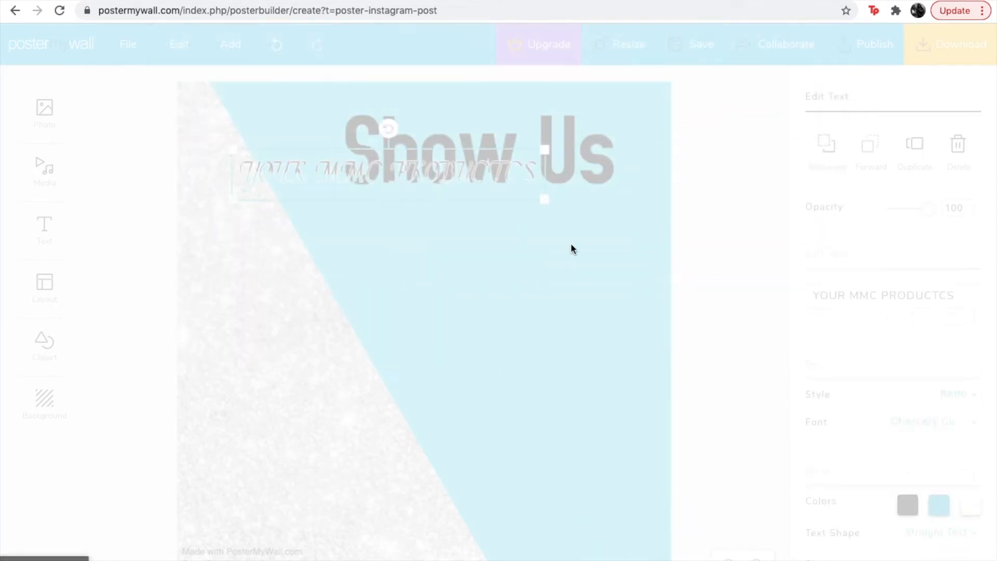
drag(471, 170, 519, 201)
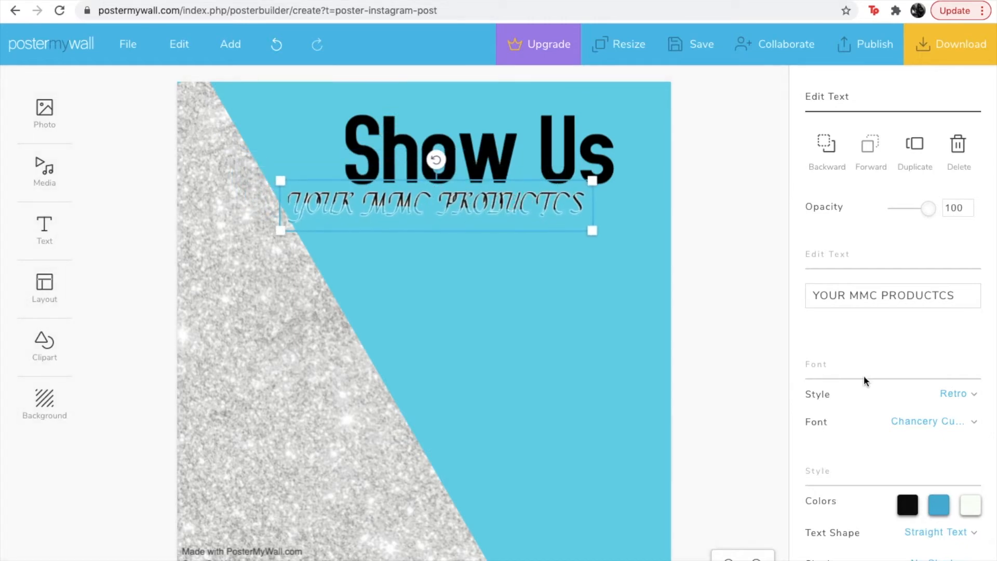
- Try the Techno style on the fancy text and switch it back to Retro
click(953, 395)
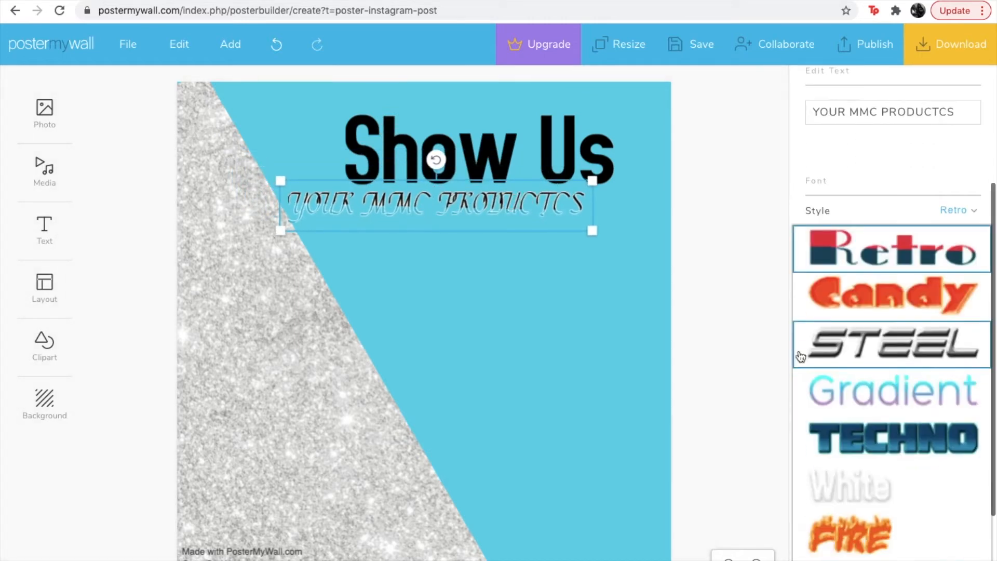
click(868, 444)
click(947, 205)
scroll(906, 248, up, 4)
click(889, 246)
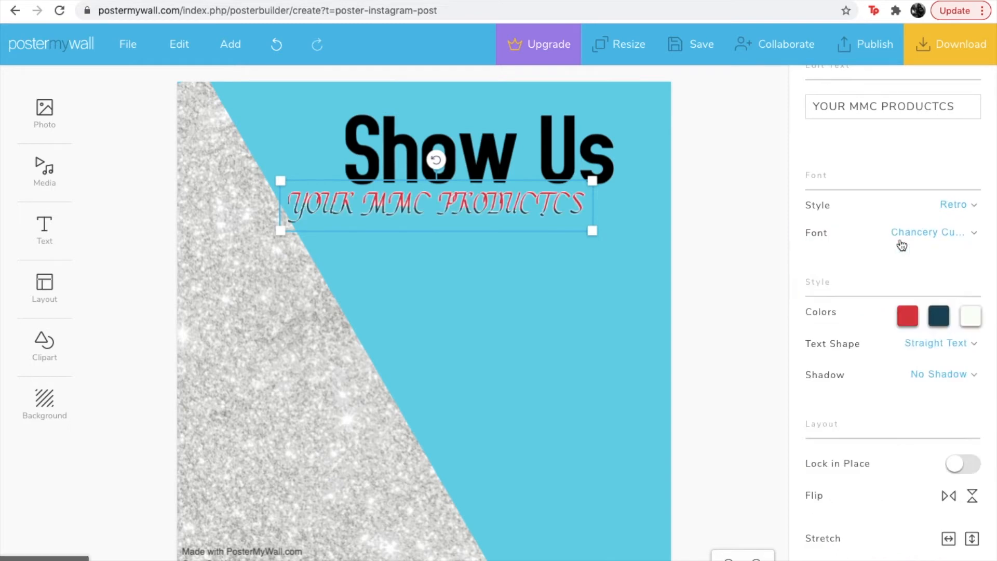
- Try the Sancreek and Metropolis NF fonts on the fancy text
click(907, 235)
scroll(889, 416, down, 2)
scroll(892, 427, down, 15)
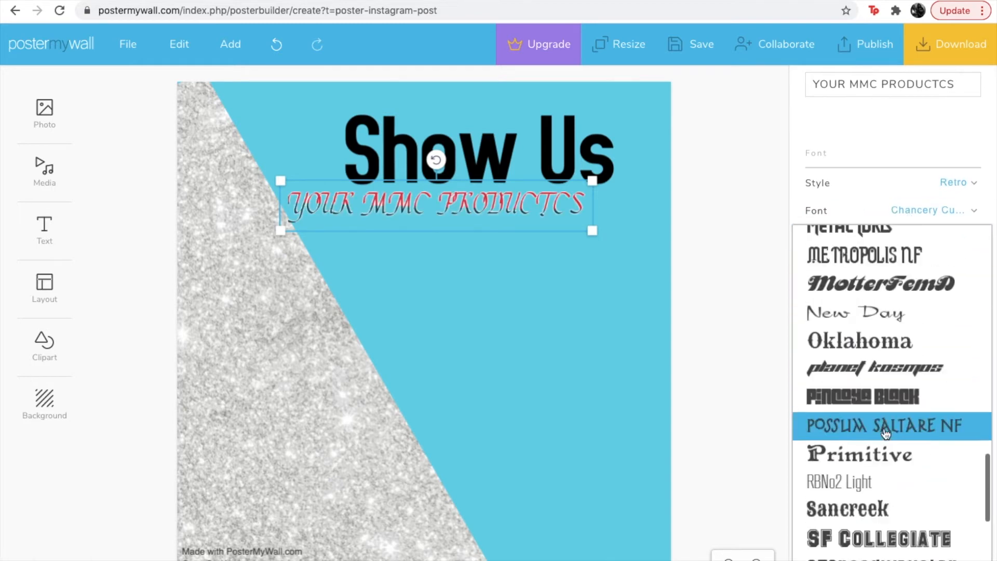
click(848, 283)
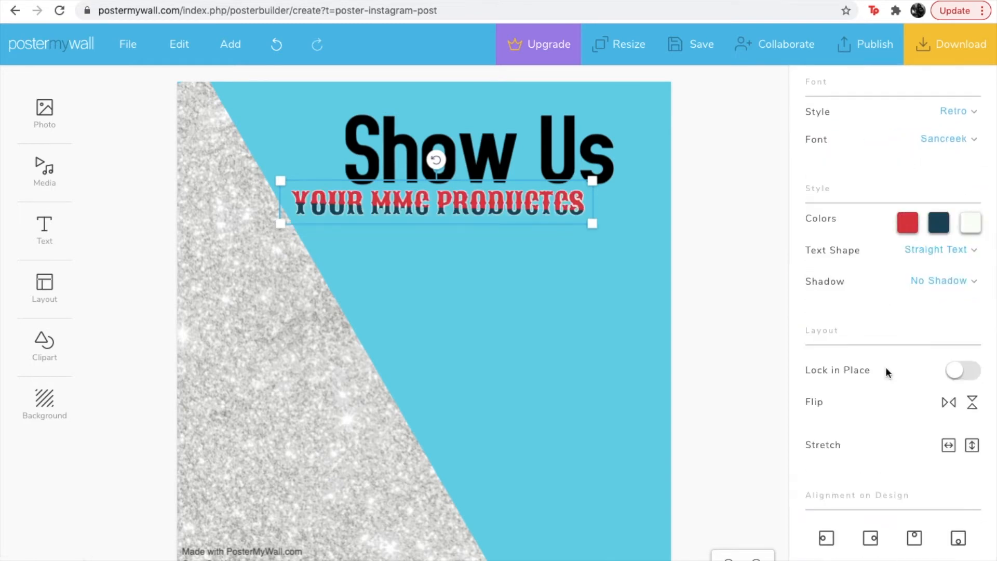
click(937, 140)
scroll(886, 350, up, 1)
click(886, 265)
click(945, 139)
click(865, 241)
- Color the fancy text light blue 69d2e7 and black, and change its font to MotterFemD
click(908, 222)
click(846, 382)
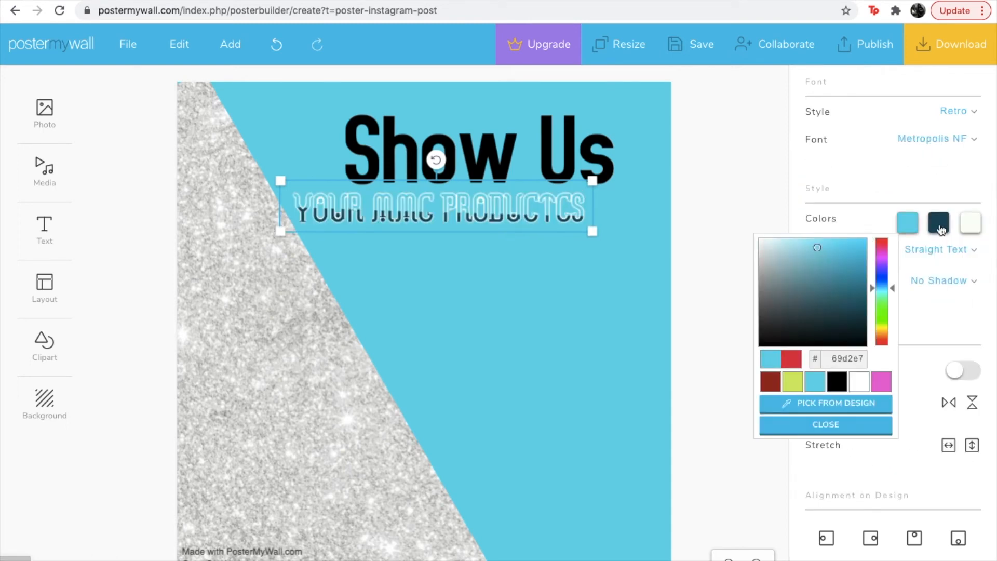
click(939, 222)
click(861, 429)
click(941, 139)
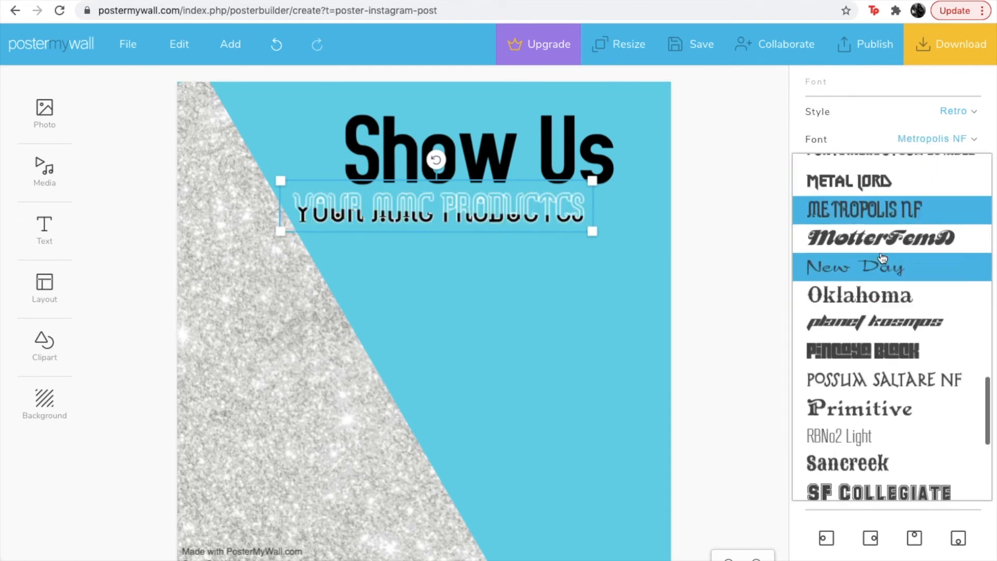
click(883, 234)
- Move the fancy text over the middle of "Show Us" and enlarge it to span the blue area
drag(577, 198, 632, 165)
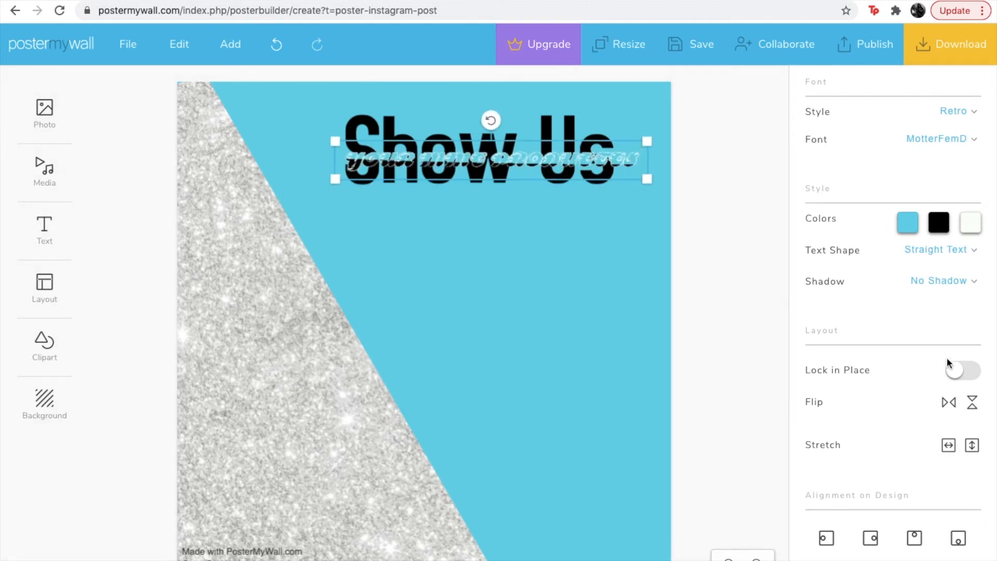
scroll(942, 379, up, 5)
drag(335, 179, 294, 182)
drag(661, 178, 668, 179)
- Set all three colors of the fancy text to white
click(908, 505)
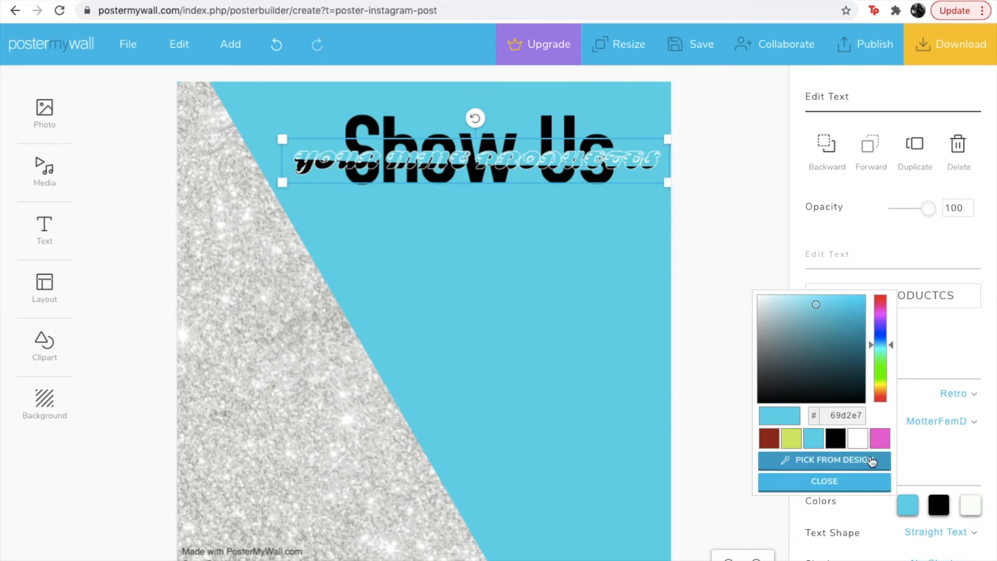
click(970, 506)
click(918, 417)
click(939, 506)
click(887, 439)
click(908, 506)
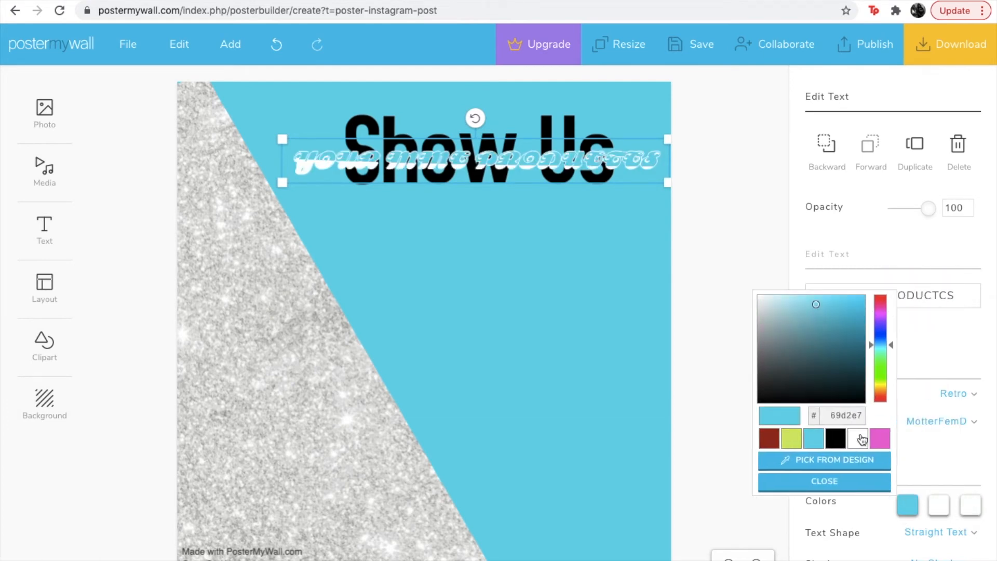
click(862, 440)
click(930, 375)
- Try the Primitive and Planet Kosmos fonts on the fancy text
scroll(931, 375, down, 4)
click(946, 206)
click(858, 409)
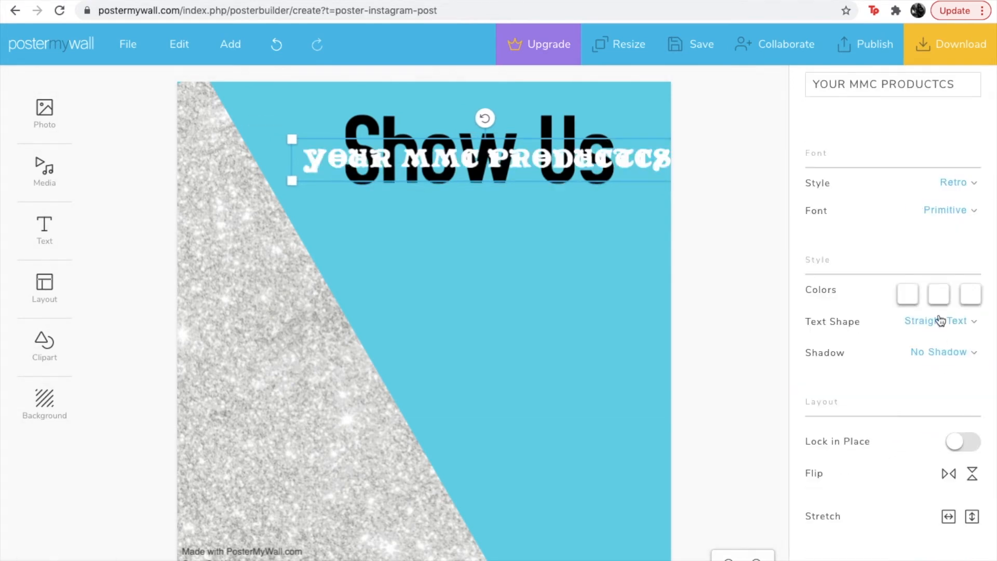
click(946, 208)
scroll(861, 382, up, 4)
click(862, 367)
click(940, 206)
scroll(873, 359, up, 5)
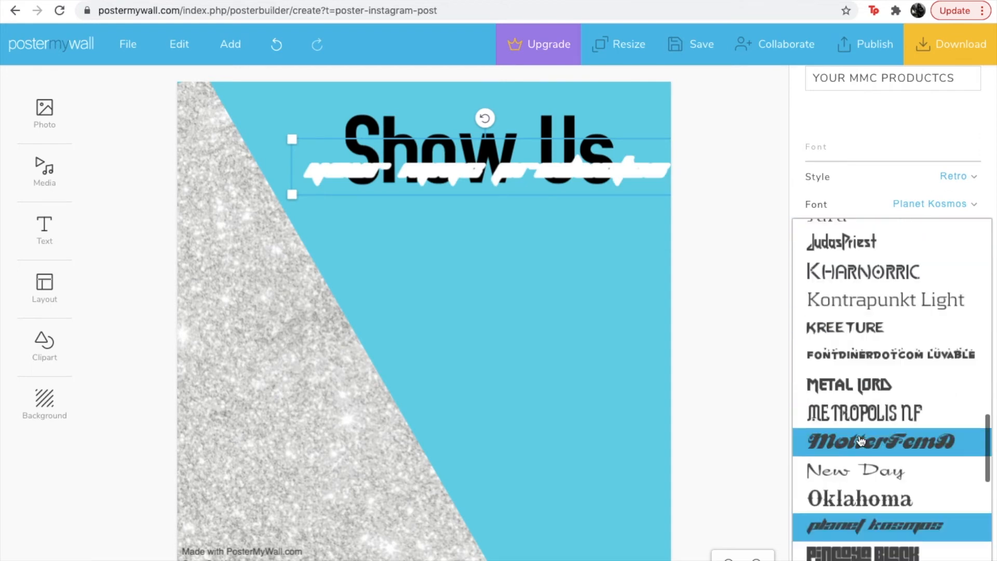
click(863, 470)
- Change the fancy text's font to Airstream and reposition it across the middle of "Show Us"
click(948, 206)
scroll(924, 285, up, 10)
click(871, 283)
drag(627, 173, 626, 158)
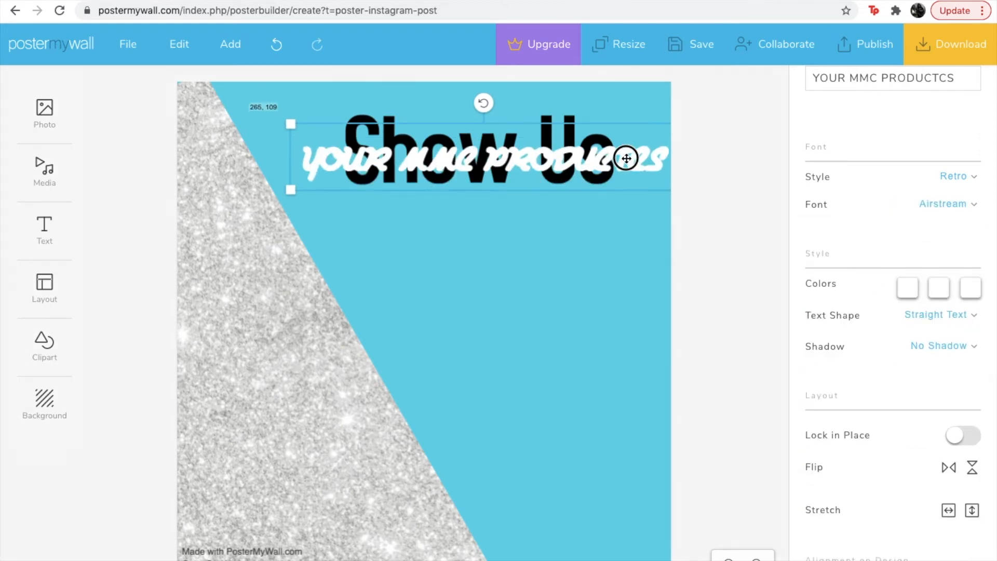
click(571, 136)
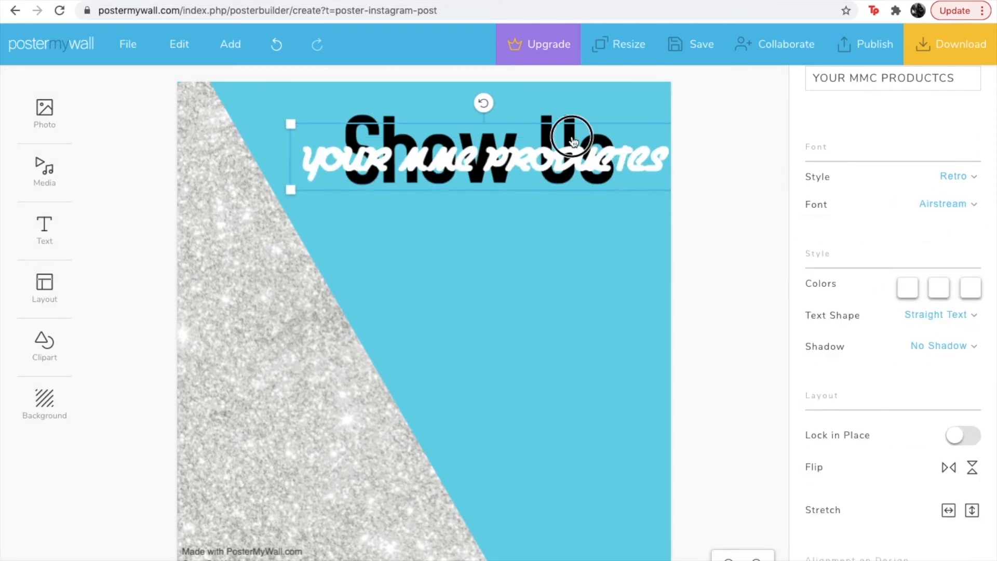
drag(523, 156, 525, 155)
- Lower the fancy text's opacity to 90, keeping it layered in front of "Show Us"
scroll(868, 359, up, 4)
click(827, 120)
click(867, 132)
drag(928, 184, 922, 188)
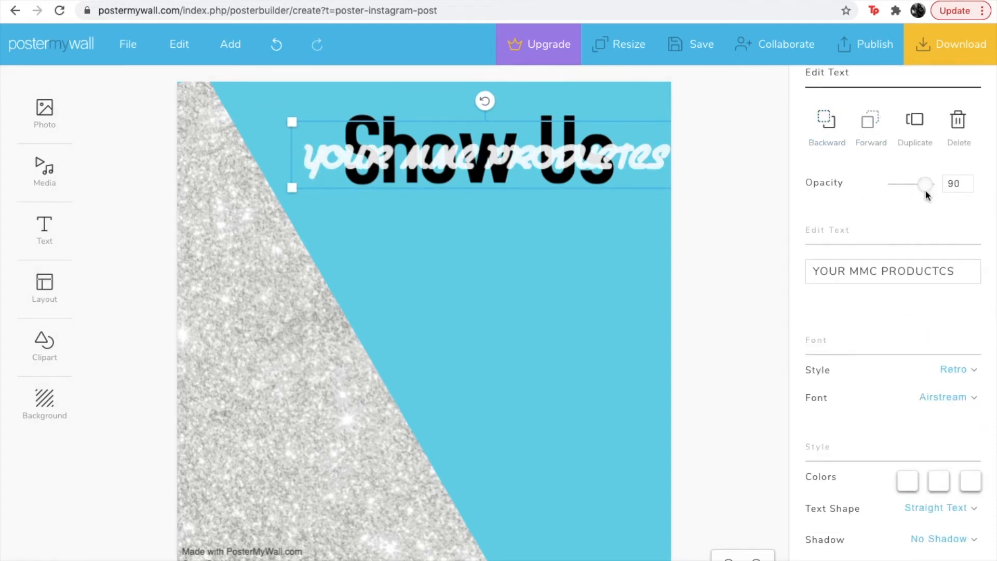
scroll(853, 407, down, 5)
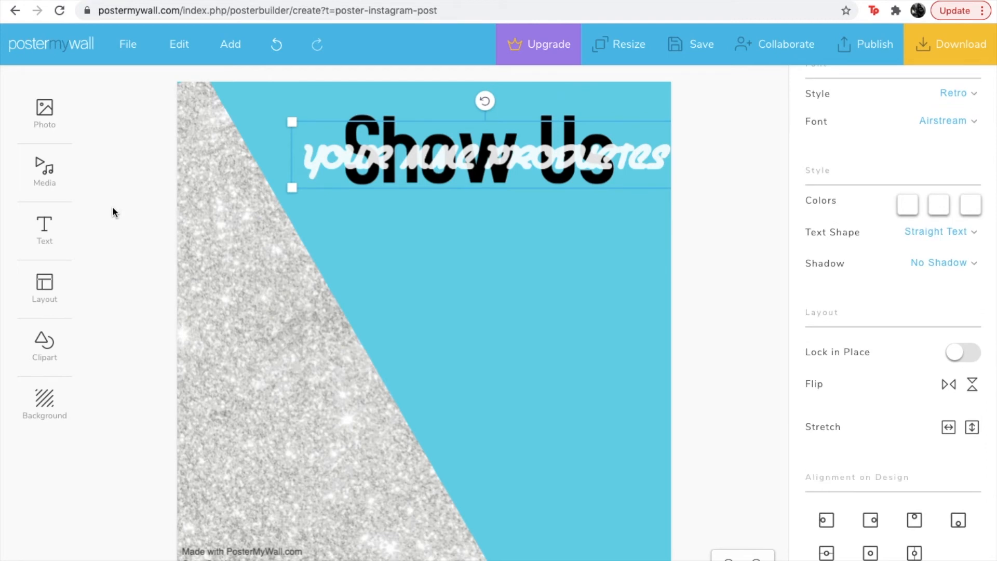
- Add a plain text reading "TAG US" and place it on the blue area below "Show Us"
click(44, 228)
click(119, 223)
text(TAG US)
click(564, 231)
drag(340, 233, 454, 219)
- Search the stock photos for "instagram logo", browse the results and close the photo library
click(44, 112)
click(110, 153)
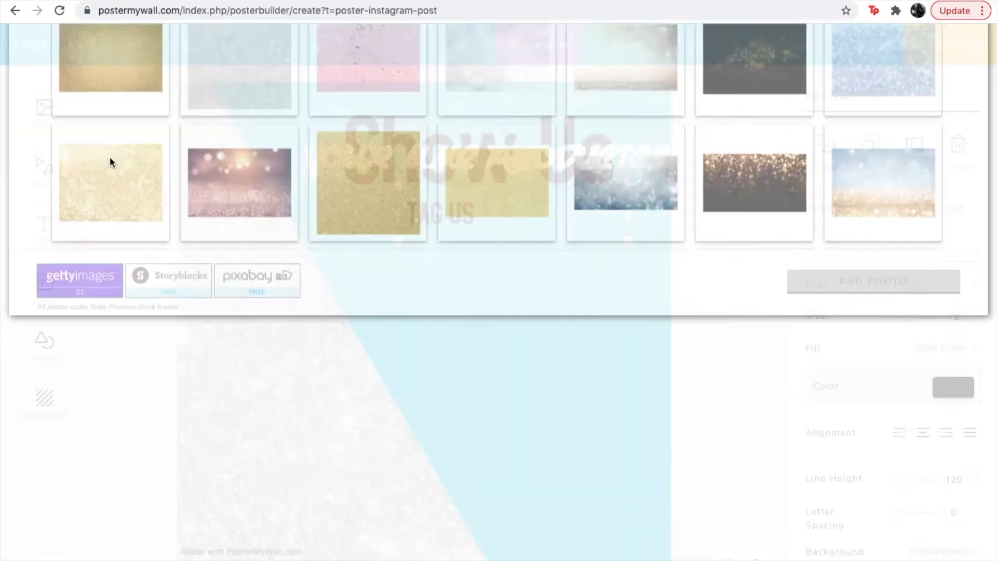
double_click(110, 116)
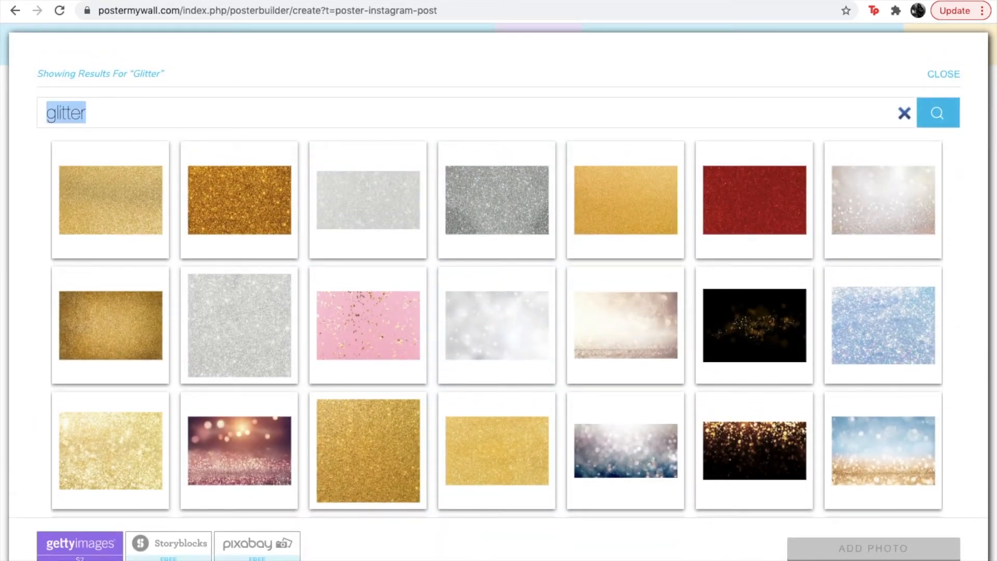
text(instagram logo)
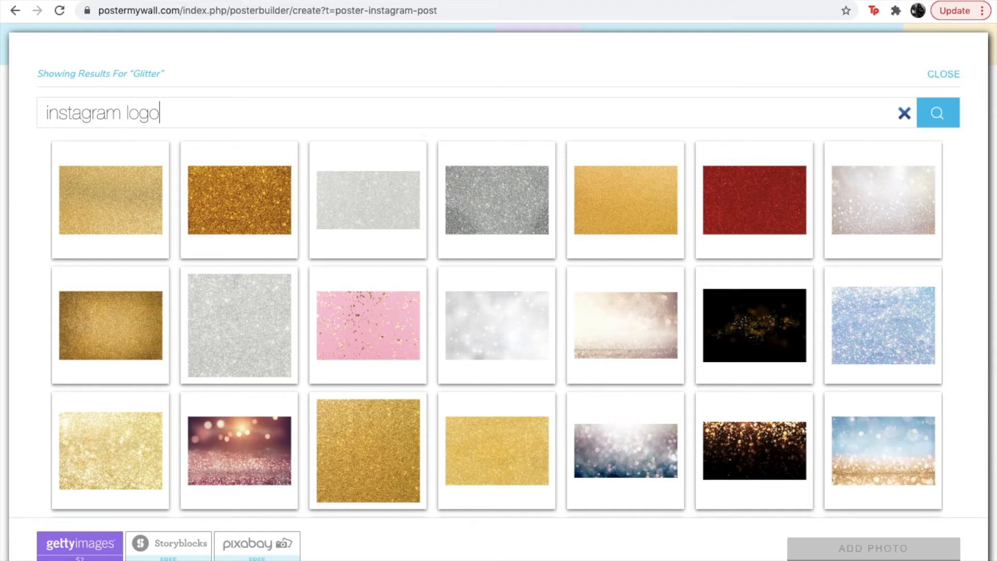
key(Return)
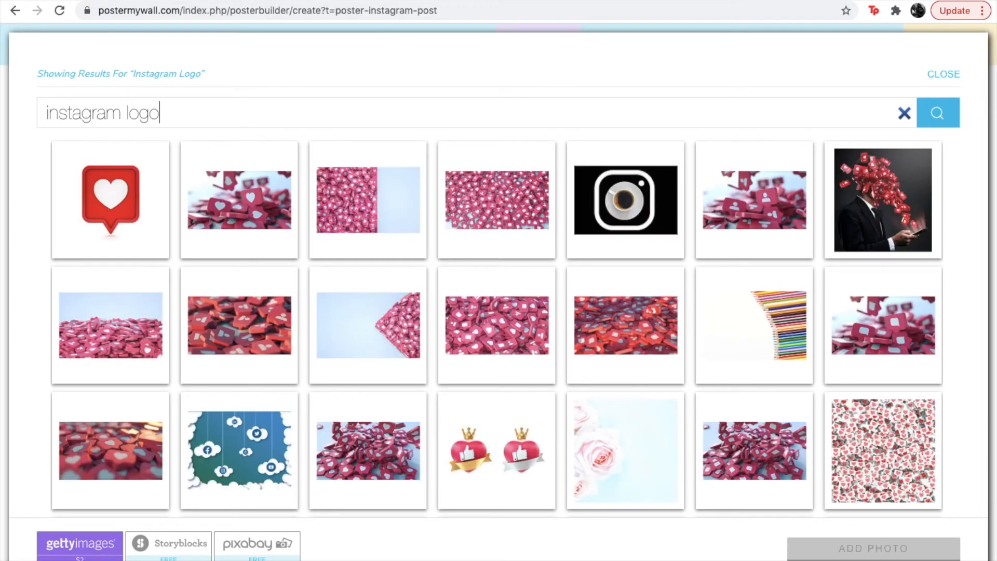
scroll(345, 292, down, 5)
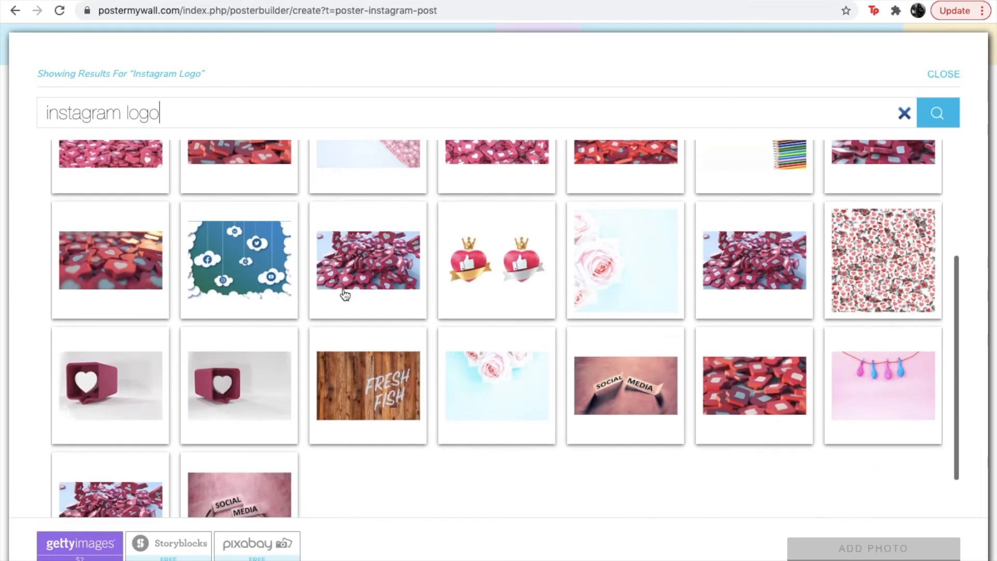
scroll(345, 294, down, 10)
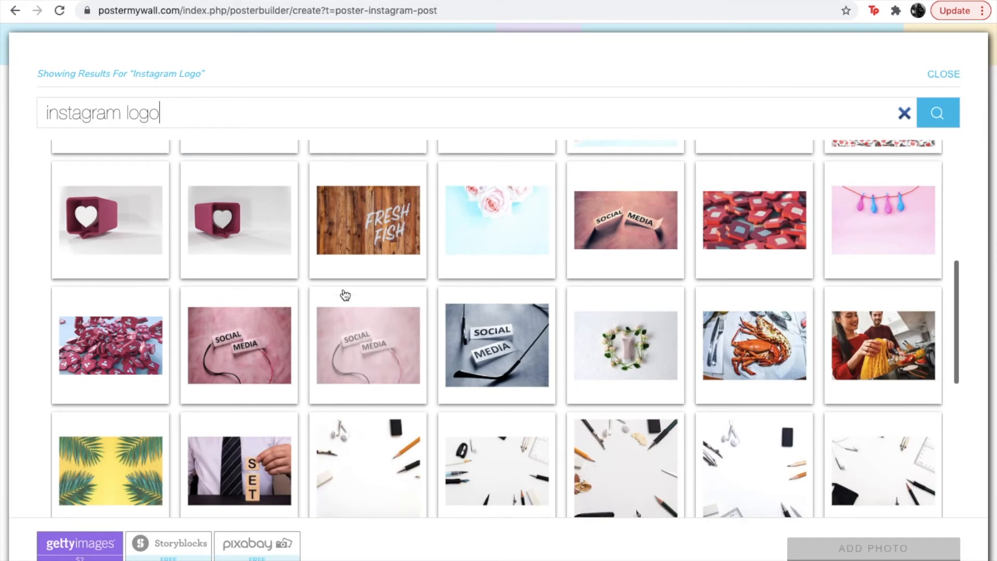
scroll(345, 294, up, 15)
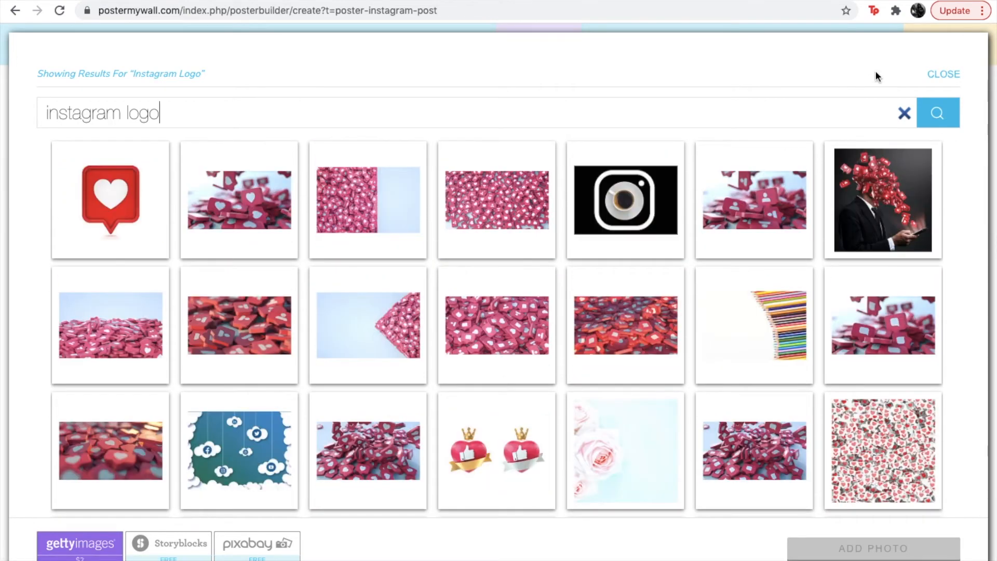
click(940, 78)
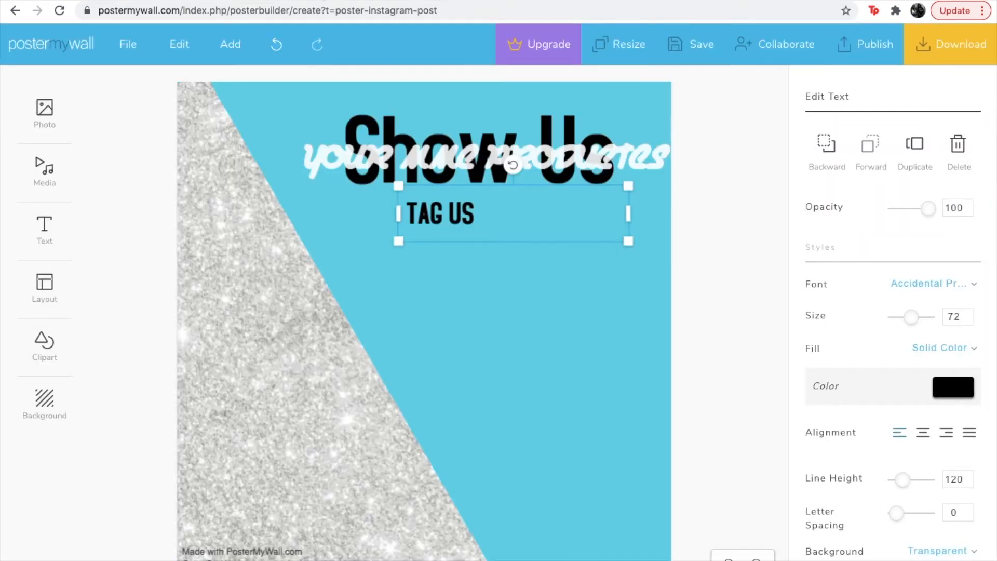
- Search Google for "instagram logo png" in a new browser tab
key(super+t)
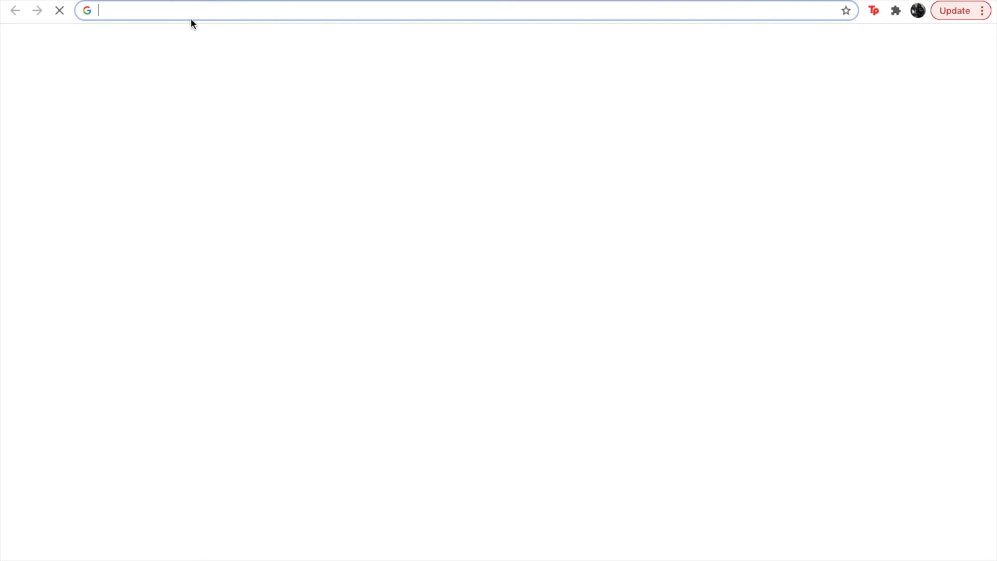
text(instag)
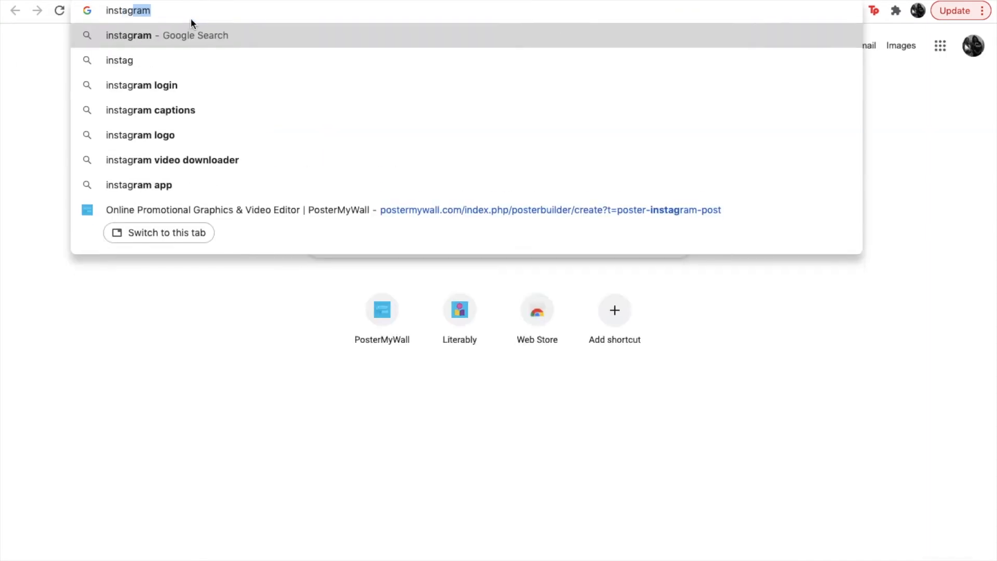
text(ram logo )
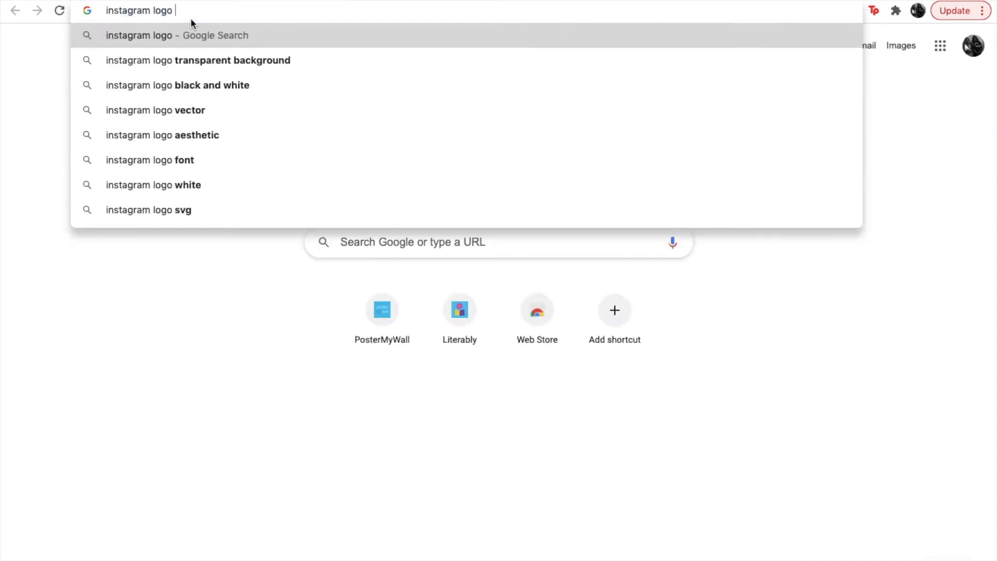
text(png)
key(BackSpace)
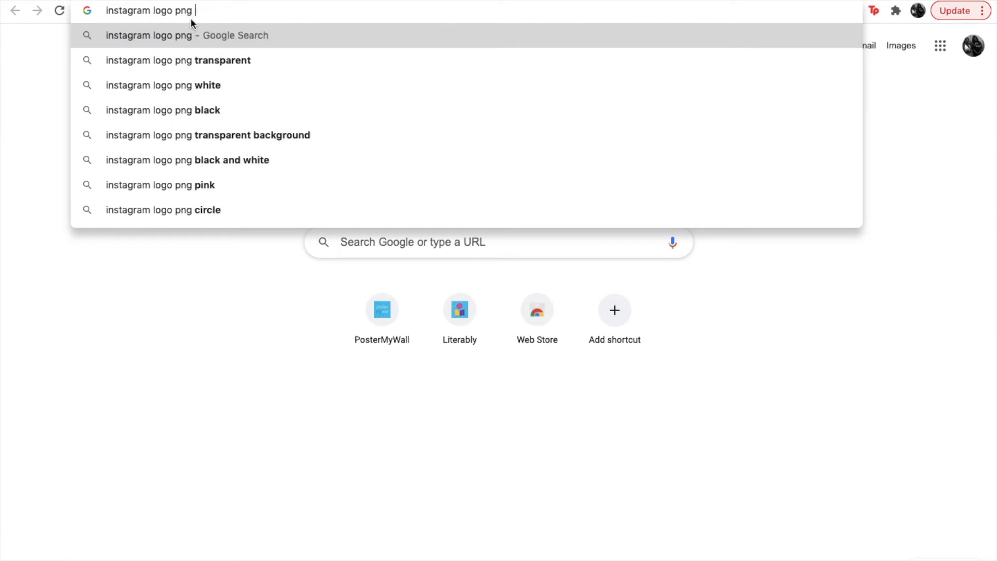
key(Return)
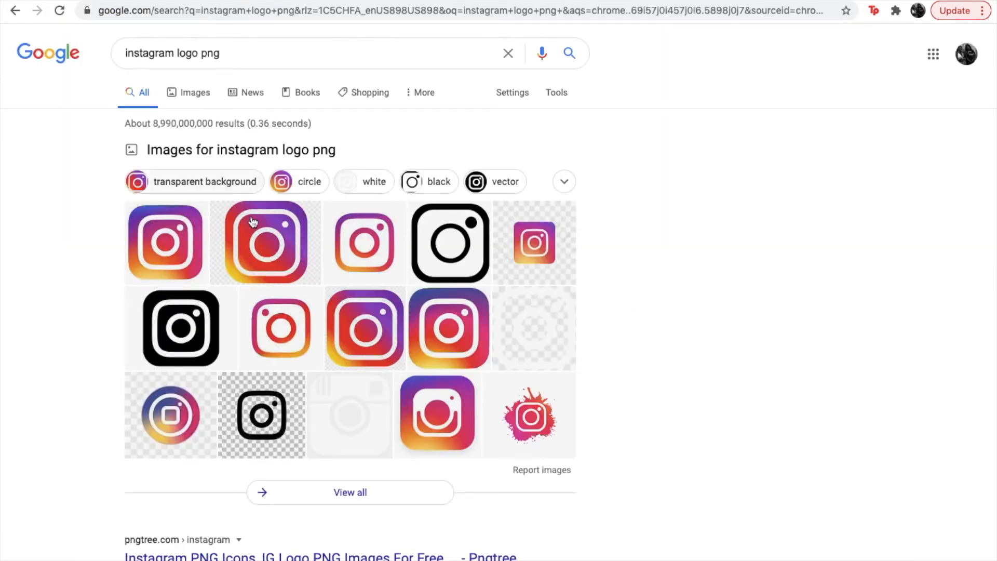
- Save the first Instagram logo image to Downloads as the JPEG "IG" and return to the PosterMyWall design
click(251, 247)
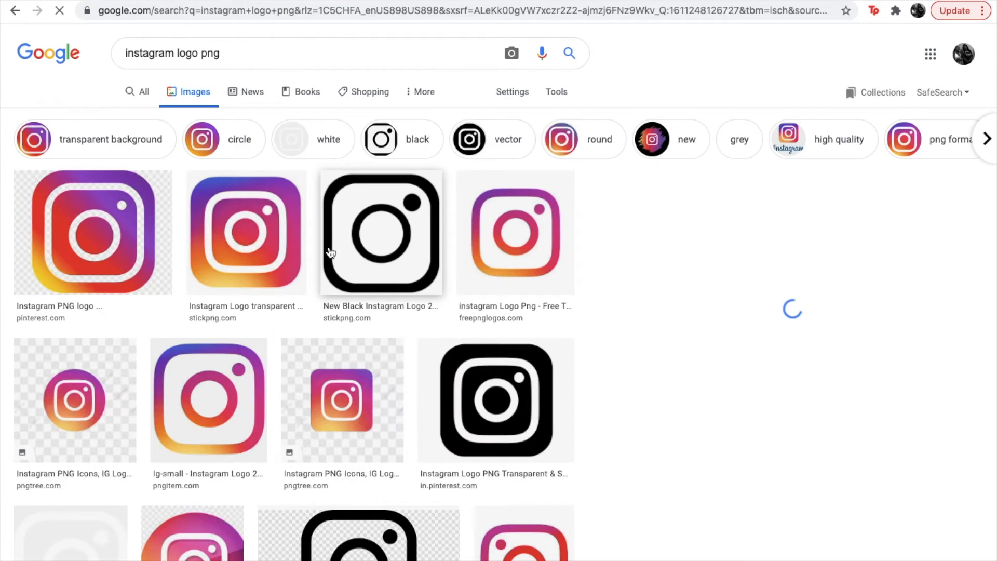
click(138, 225)
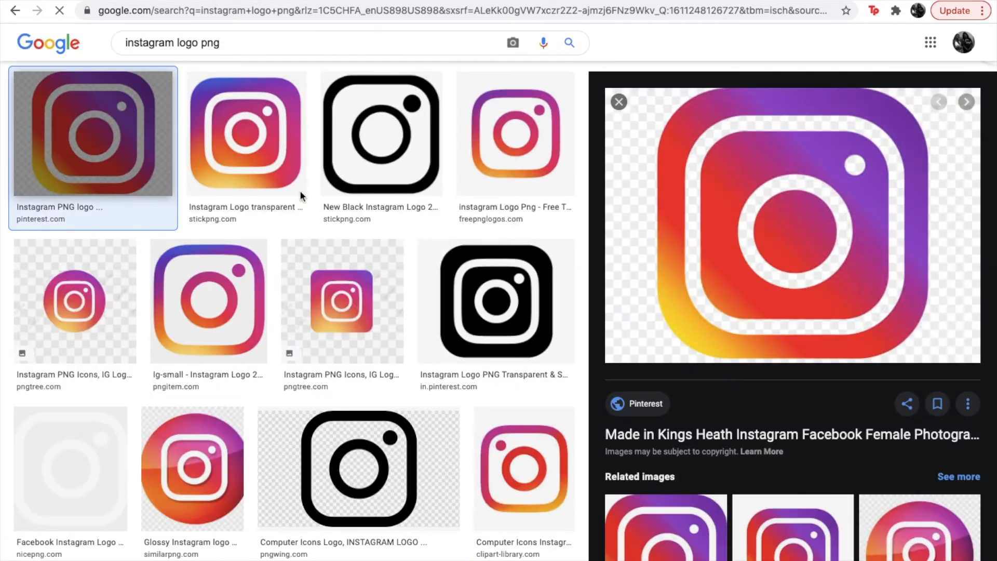
right_click(734, 188)
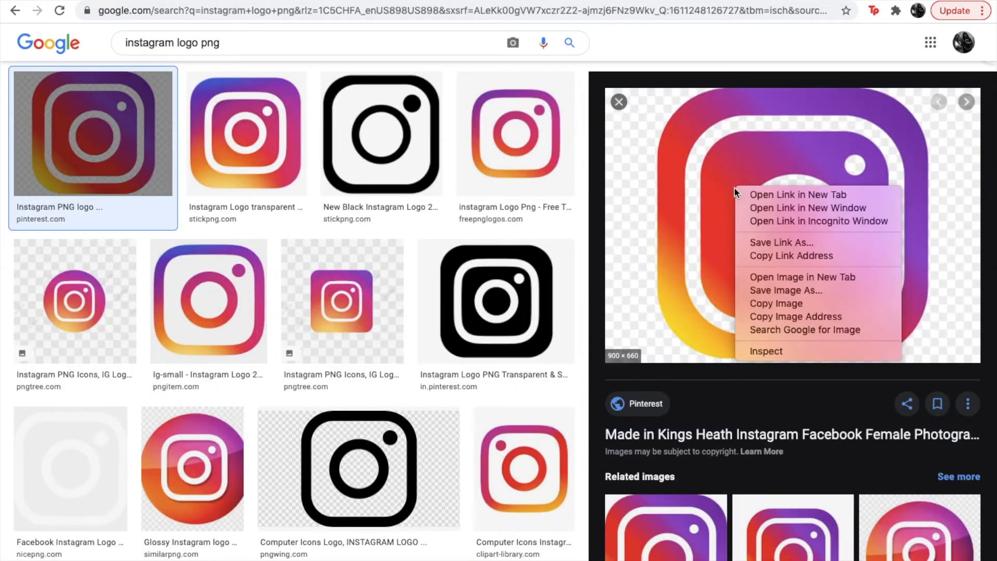
click(780, 291)
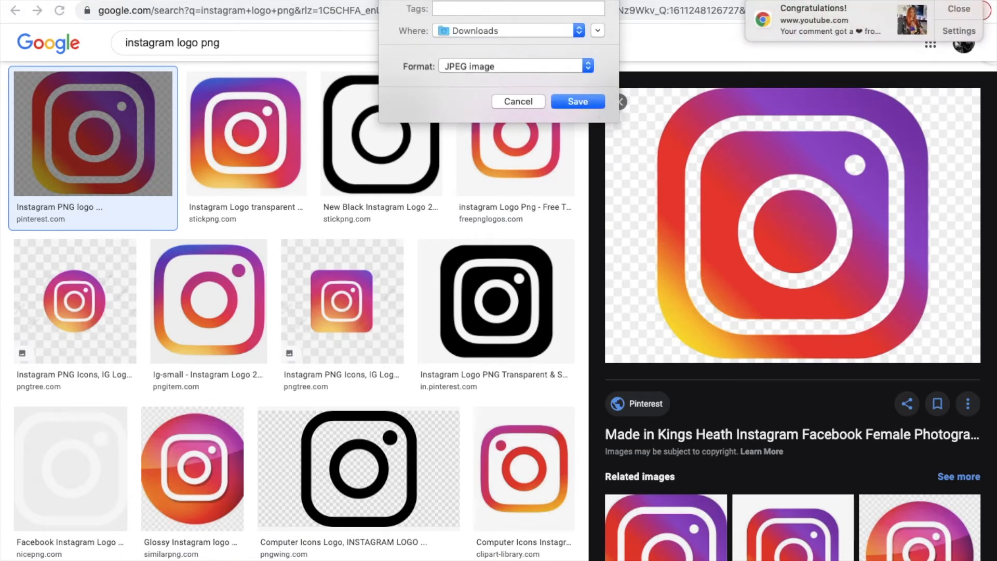
click(570, 101)
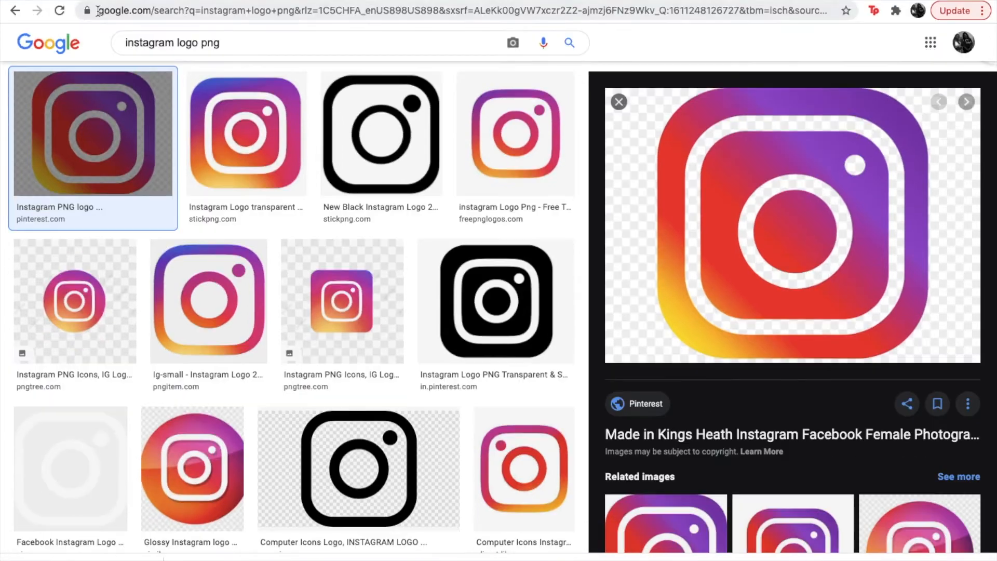
click(99, 16)
click(90, 1)
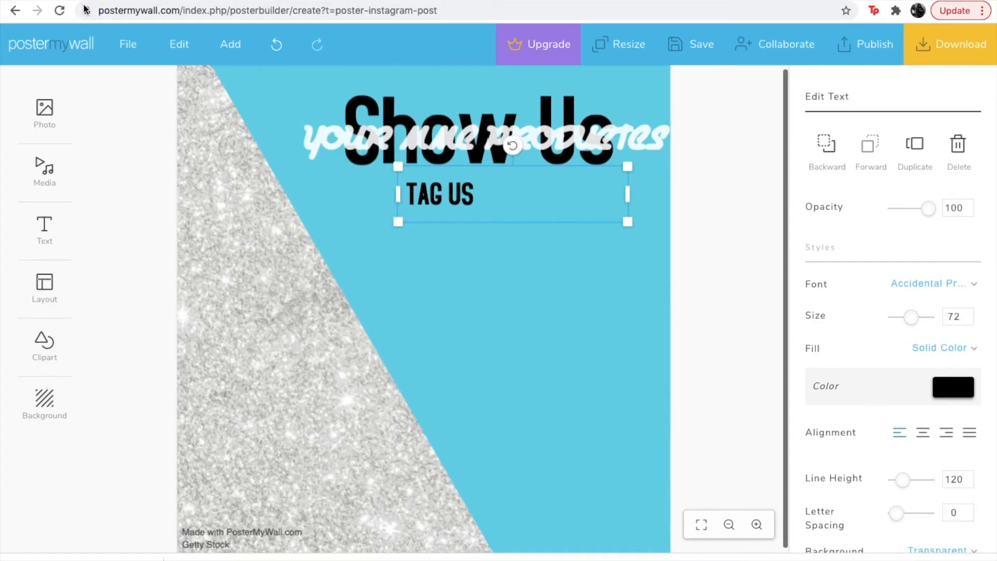
- Upload IG.jpg from the Downloads folder to My Photos and add it to the design
click(44, 125)
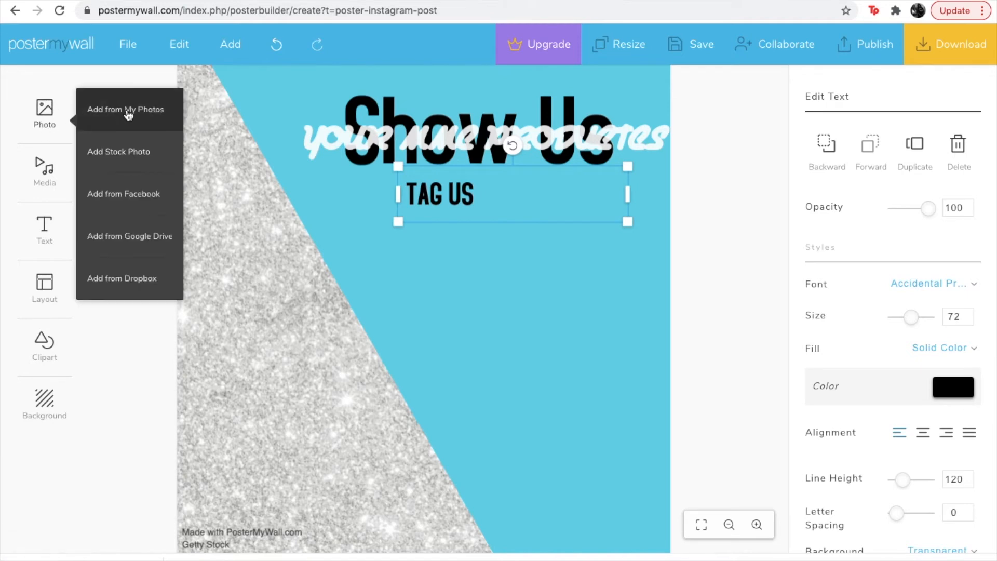
click(112, 114)
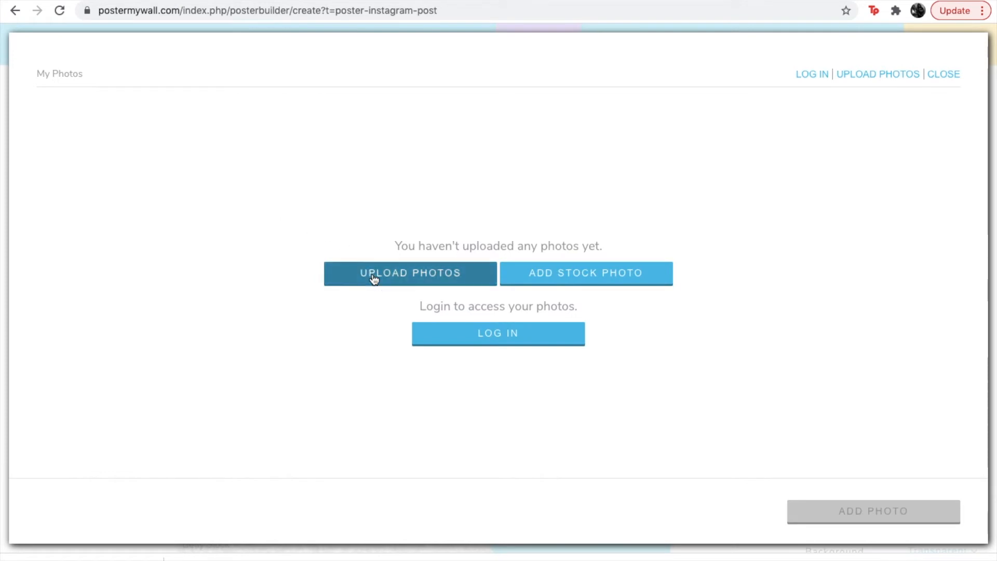
click(372, 273)
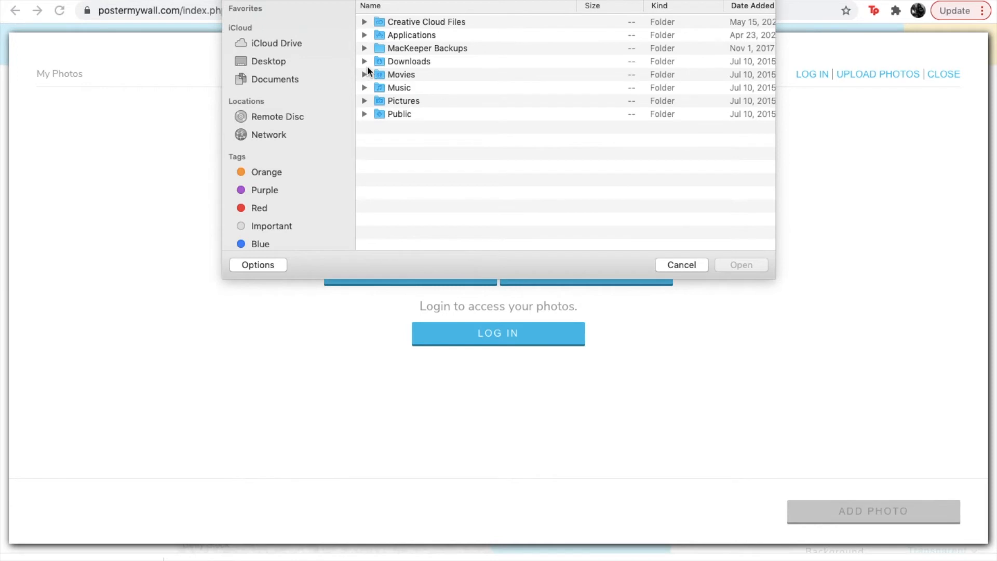
click(428, 60)
double_click(428, 60)
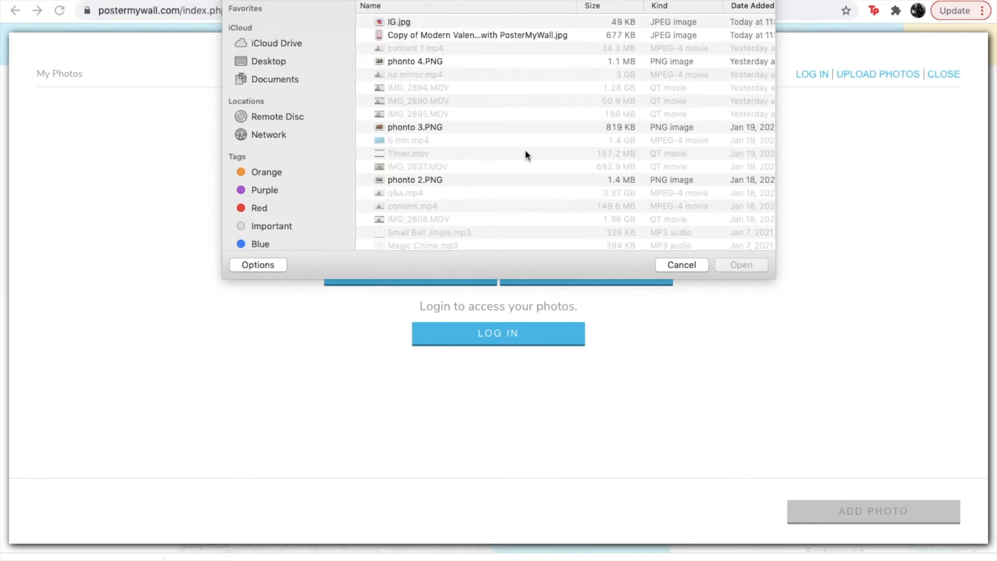
click(422, 23)
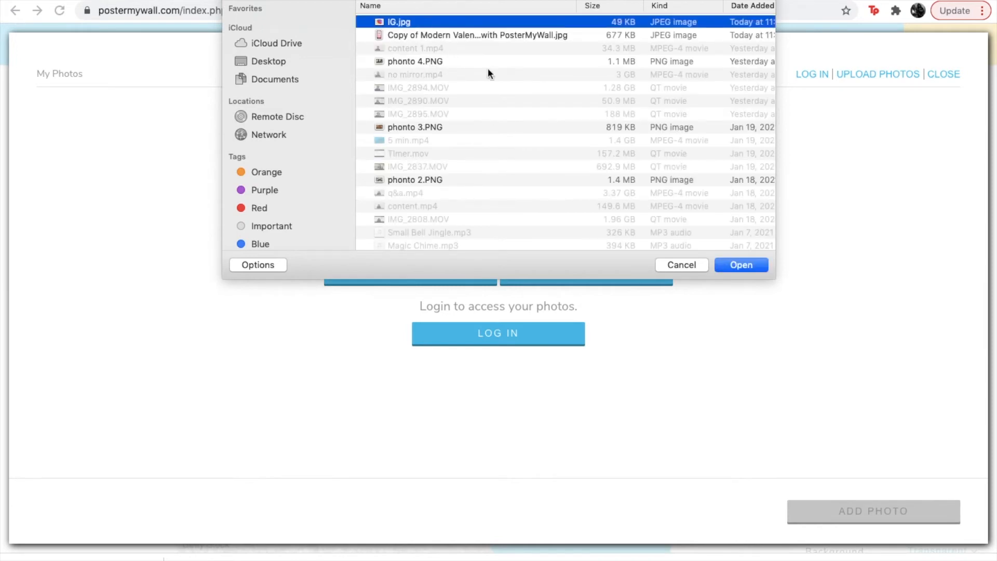
click(741, 265)
double_click(226, 185)
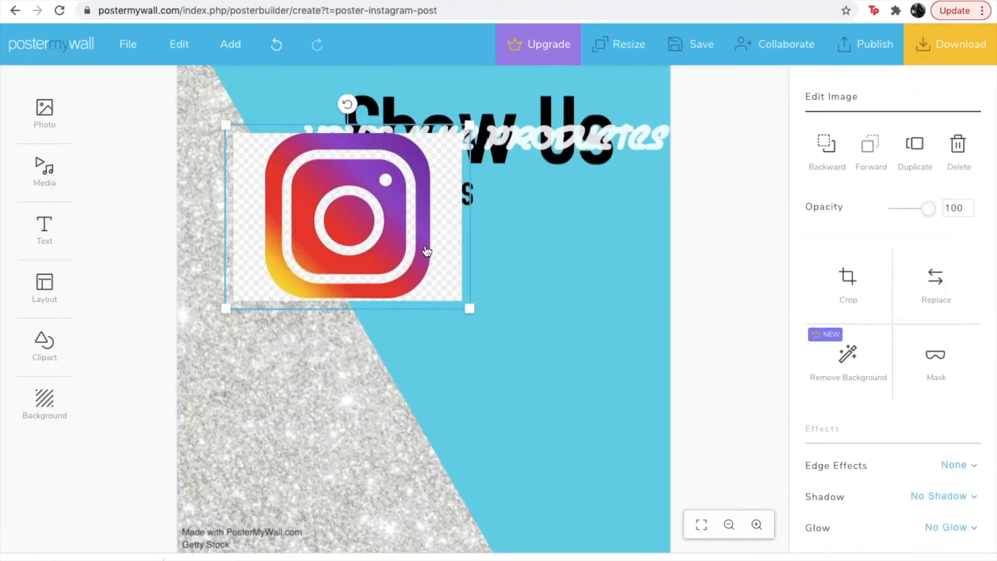
- Move the Instagram logo below "TAG US", try Remove Background on it, and decline the Premium offer
drag(427, 252, 432, 338)
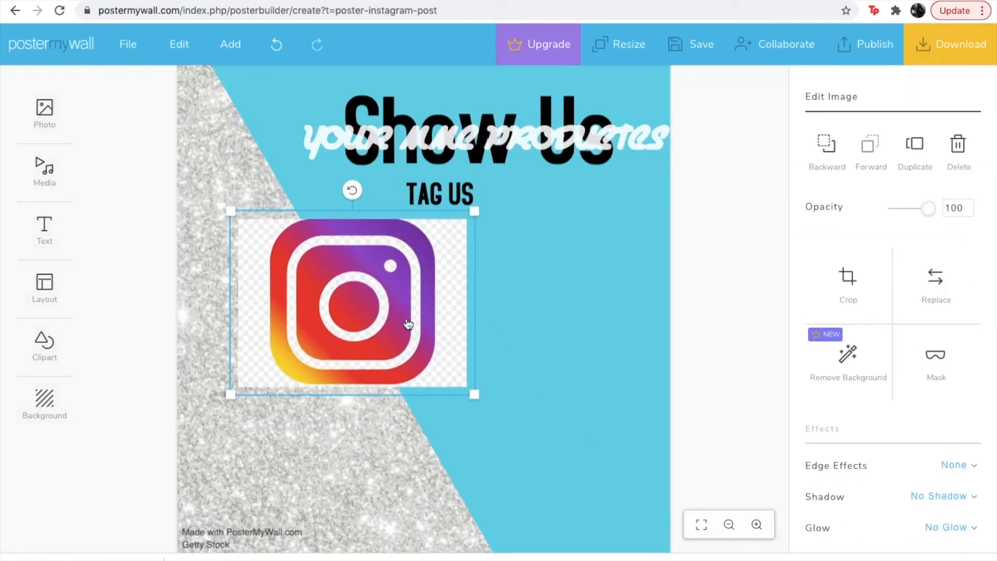
click(843, 376)
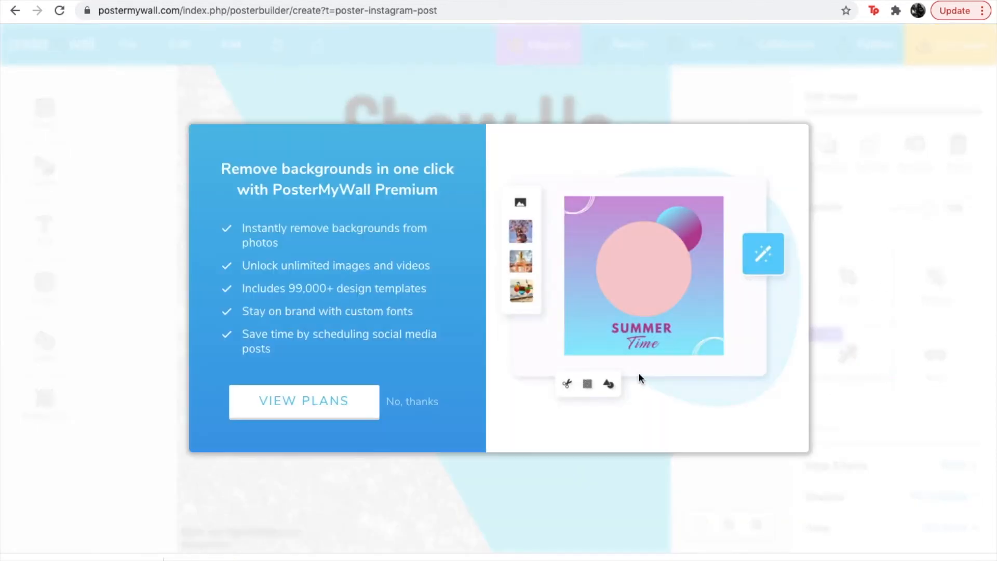
click(433, 402)
- Try Remove Color with white on the Instagram logo and shrink it to a small icon on the blue area
scroll(884, 327, down, 3)
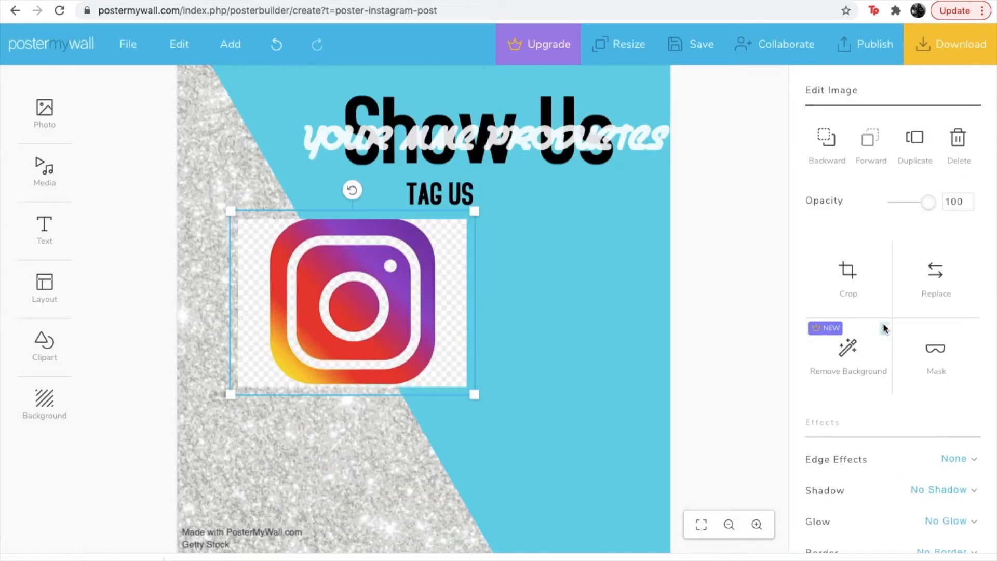
scroll(884, 326, down, 5)
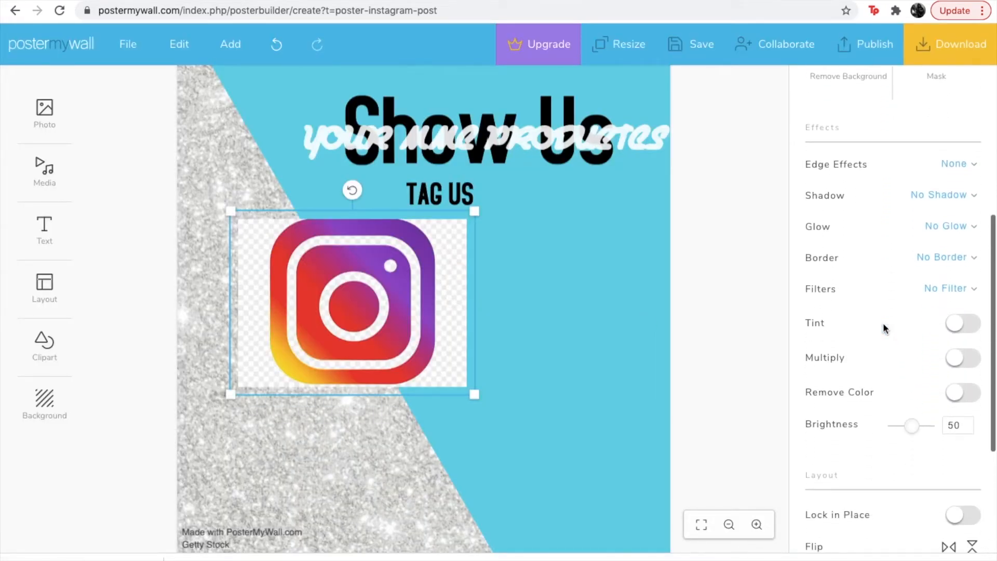
click(965, 394)
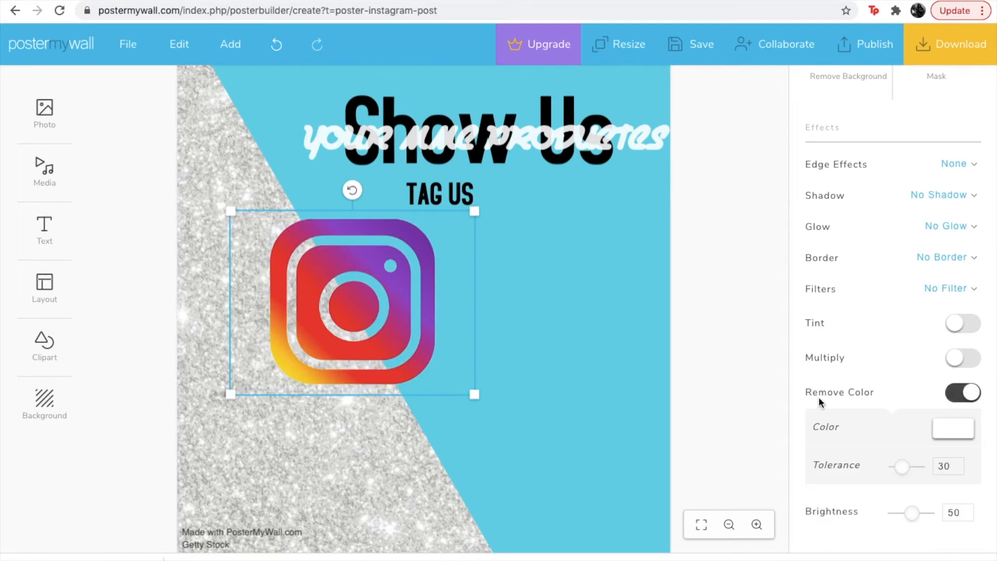
drag(389, 339, 454, 314)
drag(543, 392, 363, 281)
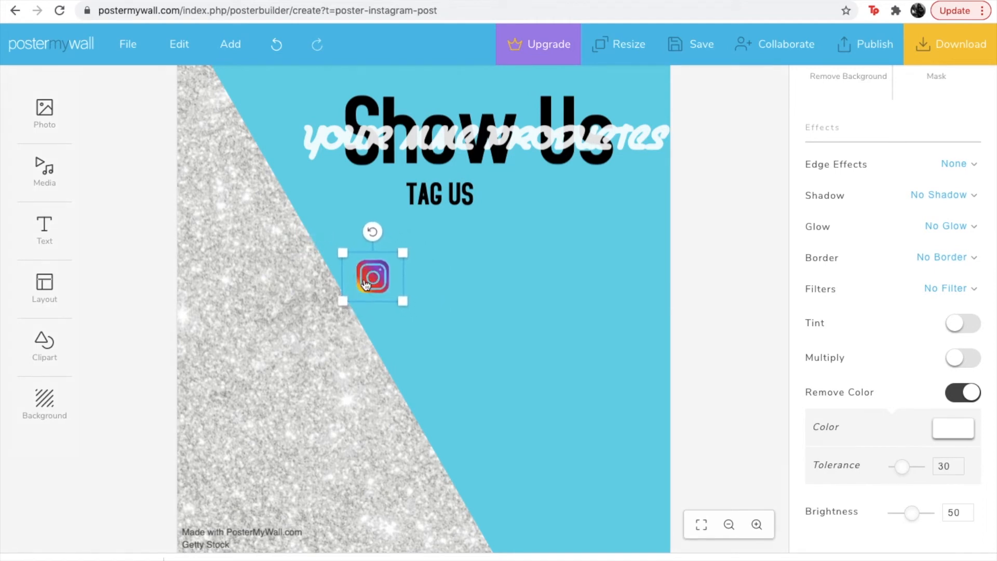
- Undo the logo's resizing, repositioning and color removal
click(285, 63)
click(285, 63)
click(286, 64)
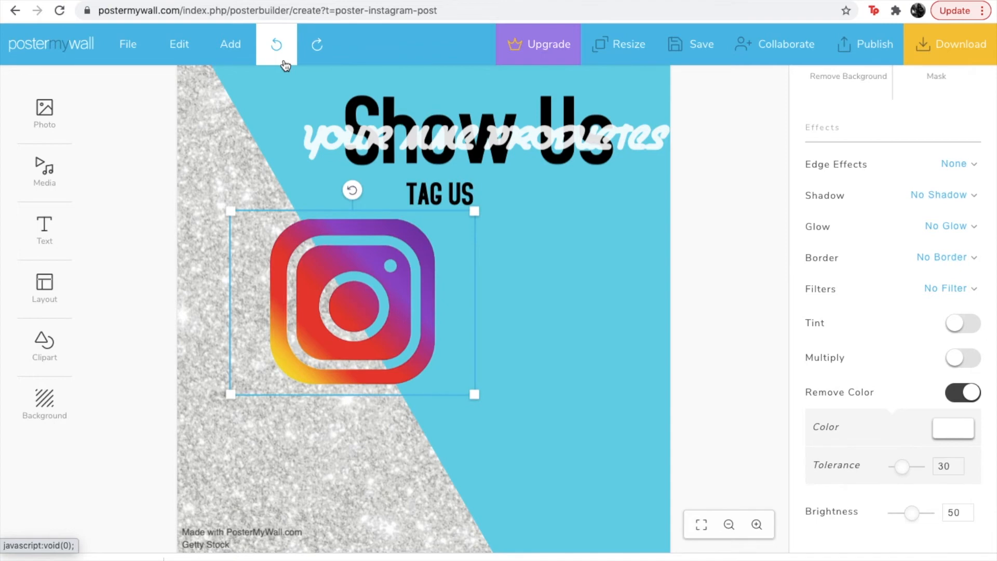
click(286, 63)
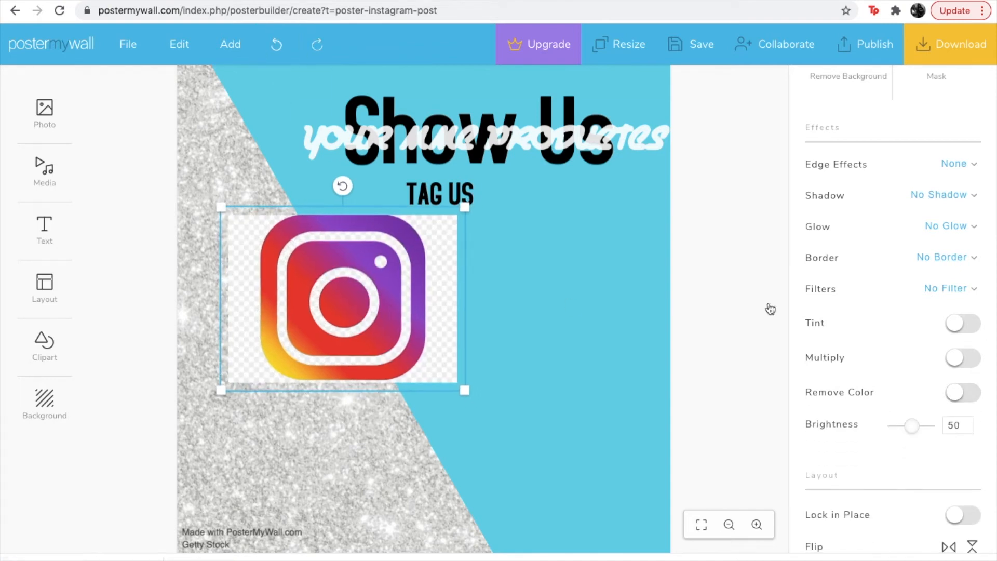
- Turn on Remove Color for the Instagram logo, shrink it to a small icon and place it beside the glitter edge
scroll(908, 271, up, 6)
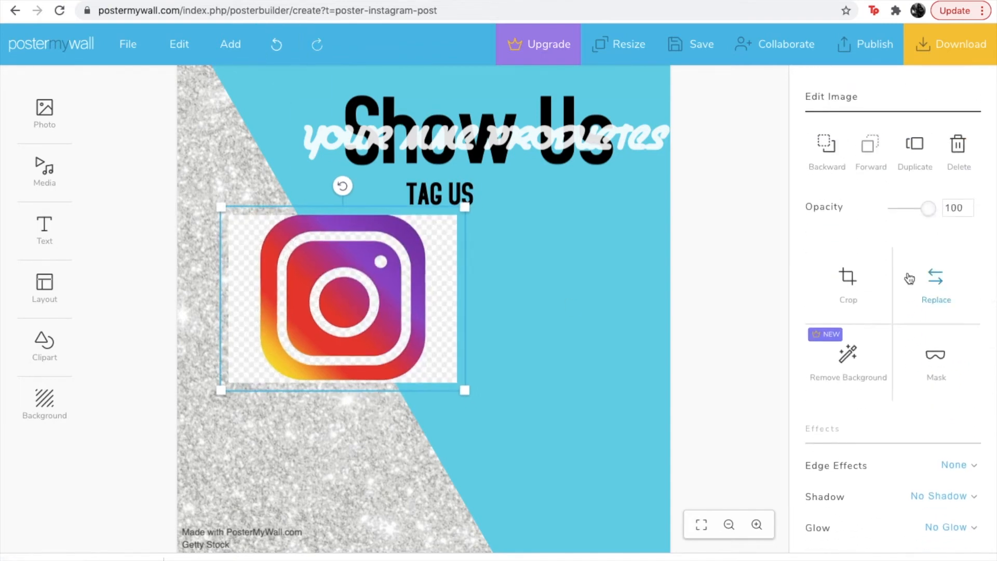
scroll(922, 349, down, 6)
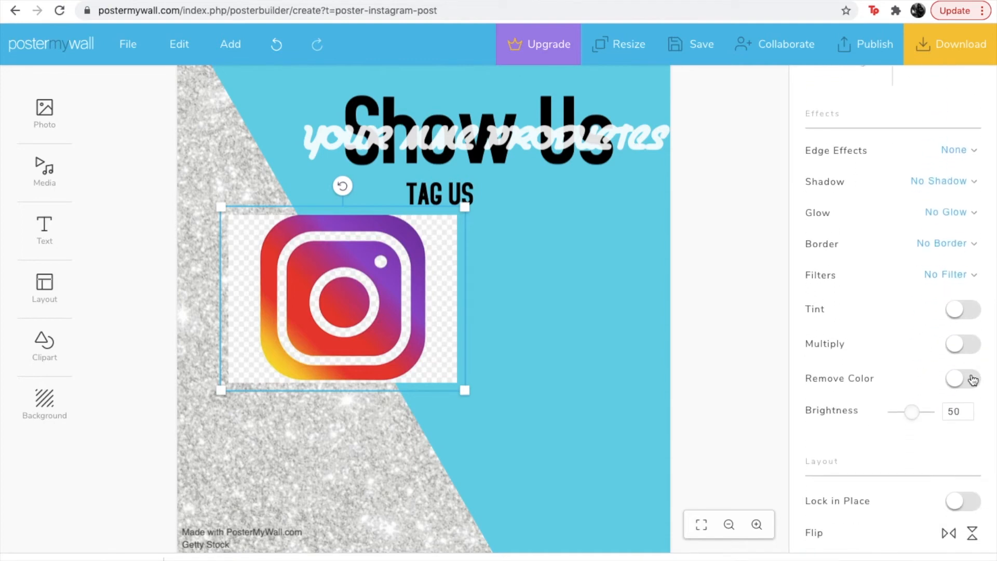
click(973, 381)
drag(388, 312, 520, 345)
drag(554, 391, 397, 267)
drag(344, 247, 390, 313)
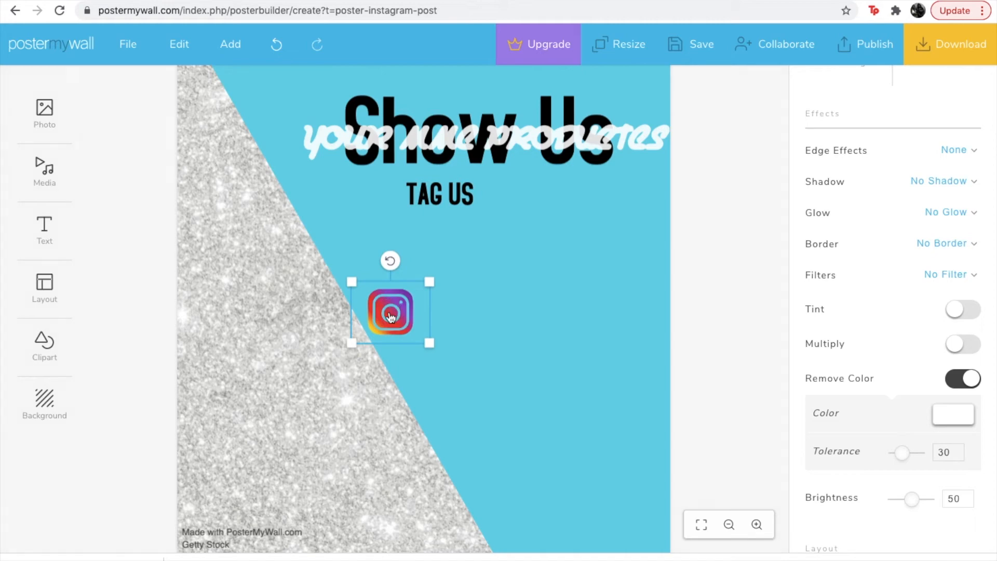
- Add a plain text reading "@m.mcclendoncosmetics" and place it right beside the Instagram logo
click(43, 242)
click(112, 242)
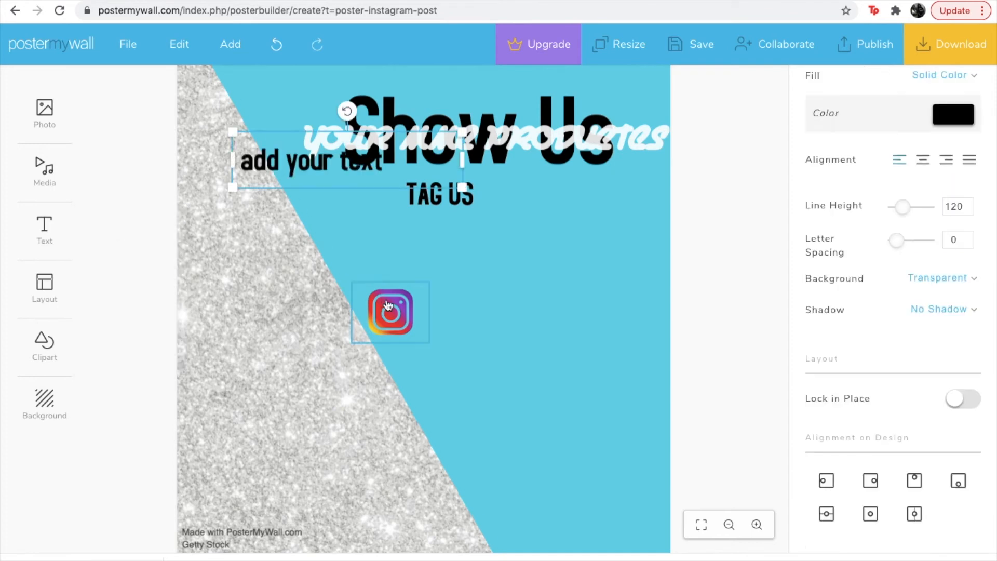
drag(374, 177, 555, 331)
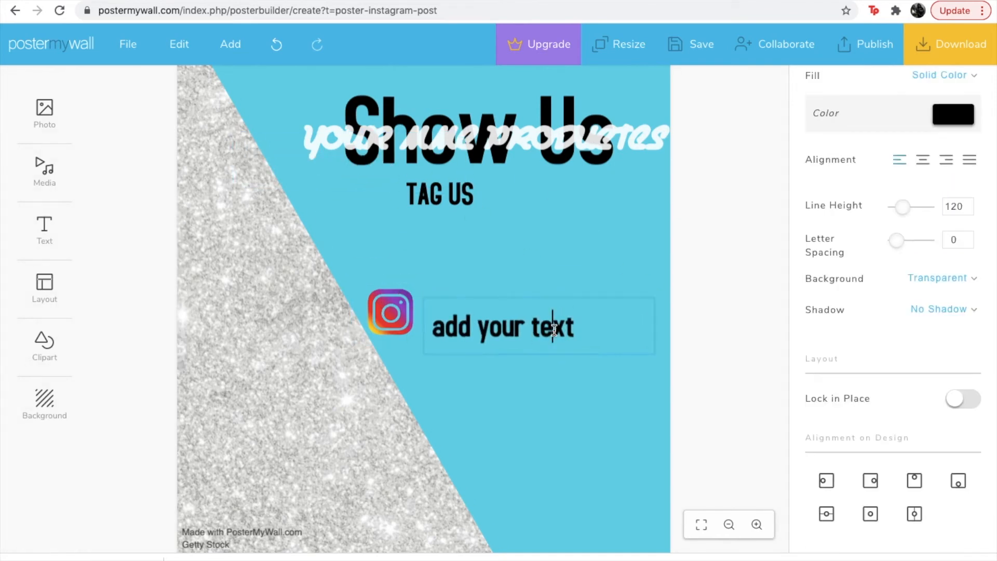
double_click(555, 330)
text(@m.m)
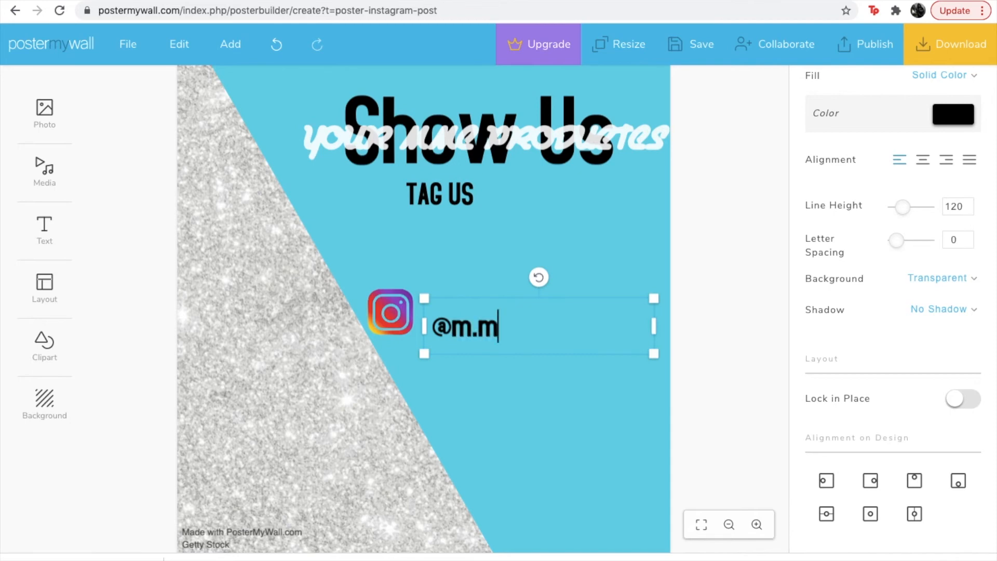
text(cclendonco)
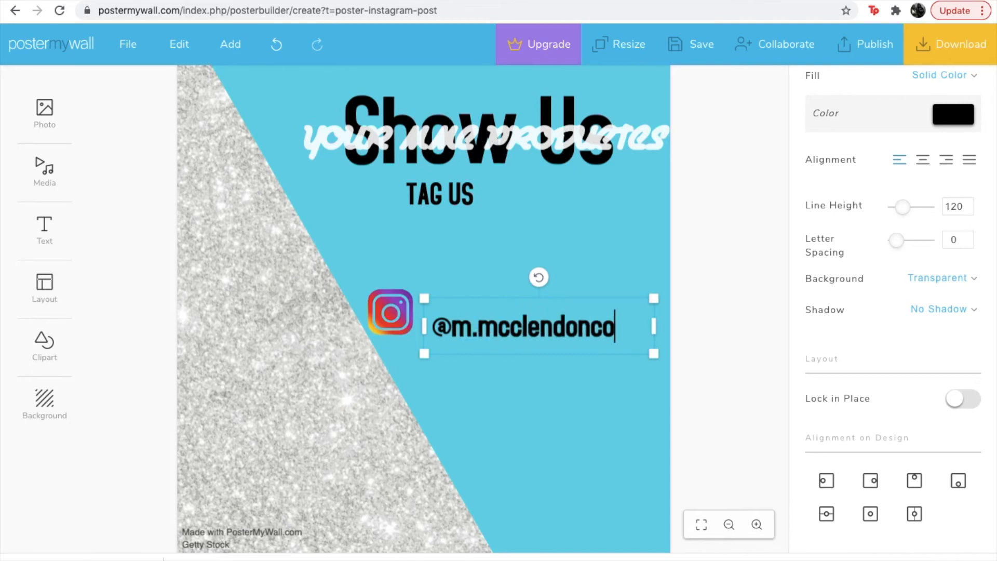
text(smetic)
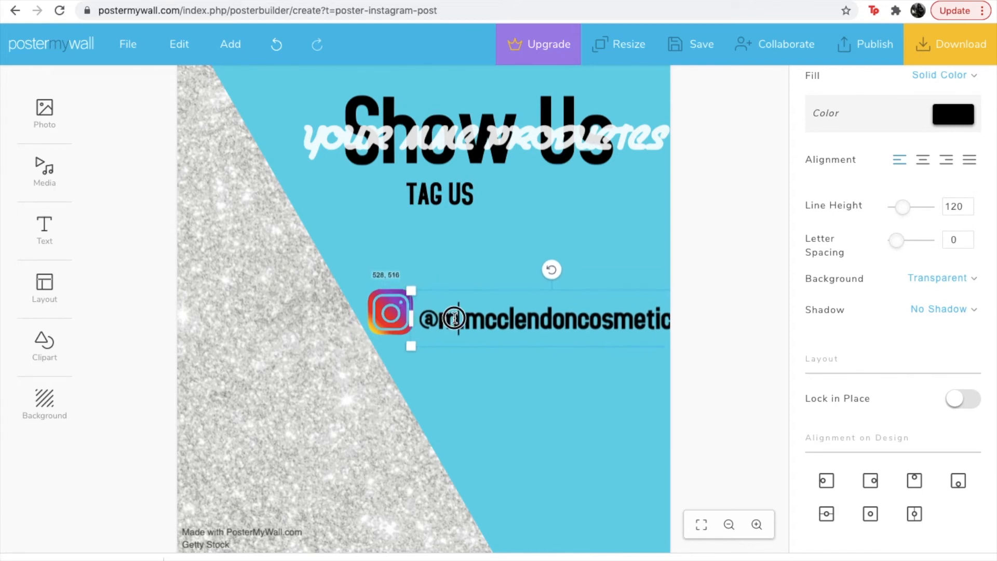
- Reduce and align the Instagram logo and handle text so they fit side by side on the blue area
mouse_move(399, 304)
mouse_down()
mouse_move(388, 279)
mouse_move(393, 314)
mouse_up()
drag(425, 348, 399, 329)
drag(446, 313, 425, 306)
click(694, 286)
- Move "TAG US", the fancy text and "Show Us" down closer to the Instagram handle, keeping the fancy text across "Show Us"
drag(456, 198, 455, 234)
drag(463, 139, 461, 179)
drag(470, 103, 485, 169)
drag(384, 127, 374, 126)
drag(459, 170, 454, 169)
- Shift "TAG US" slightly right above the Instagram handle and set its font size to 91
drag(459, 222, 471, 221)
drag(918, 315, 915, 316)
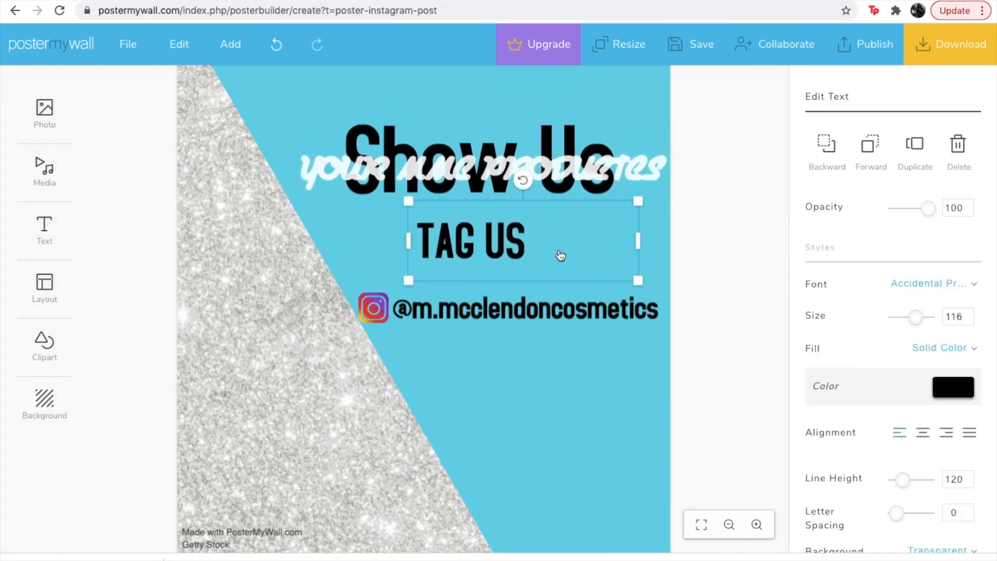
click(969, 320)
click(969, 322)
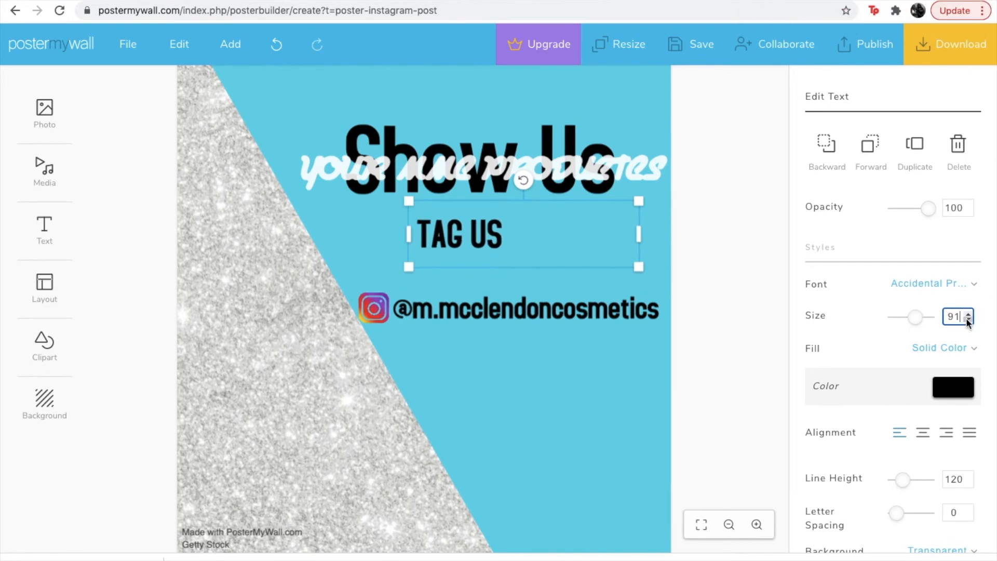
- Add a square shape to the design and set its fill color to black
click(762, 251)
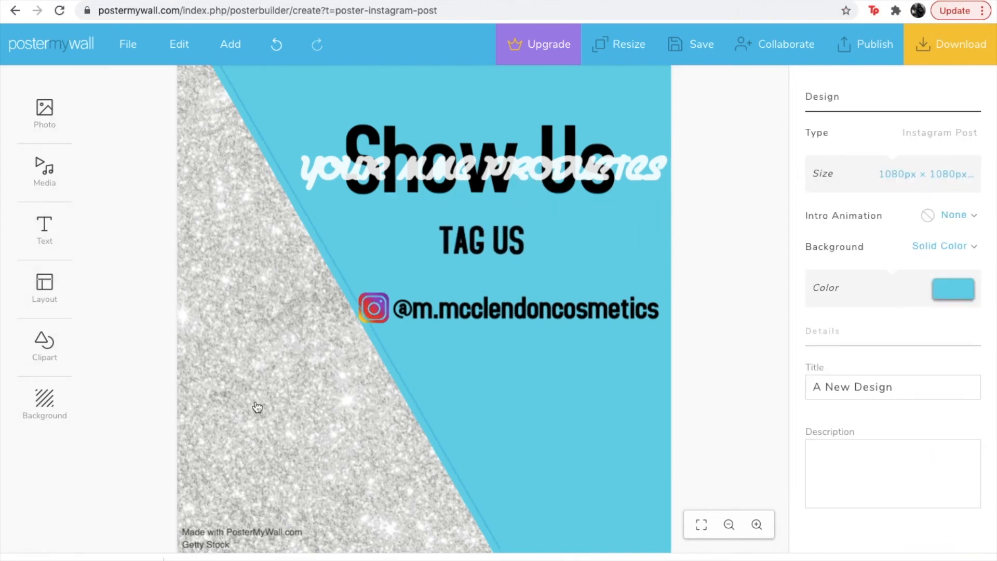
click(57, 231)
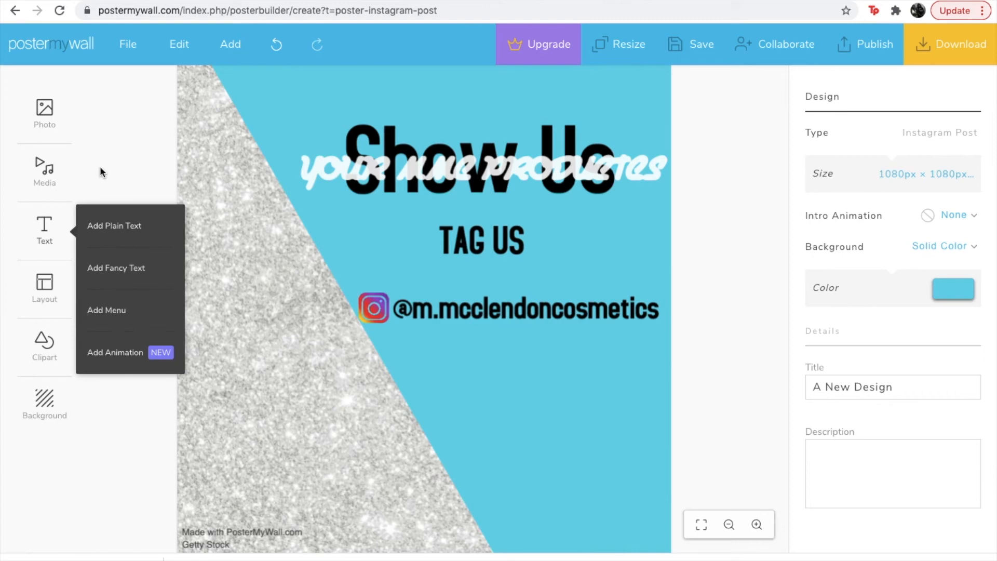
click(50, 355)
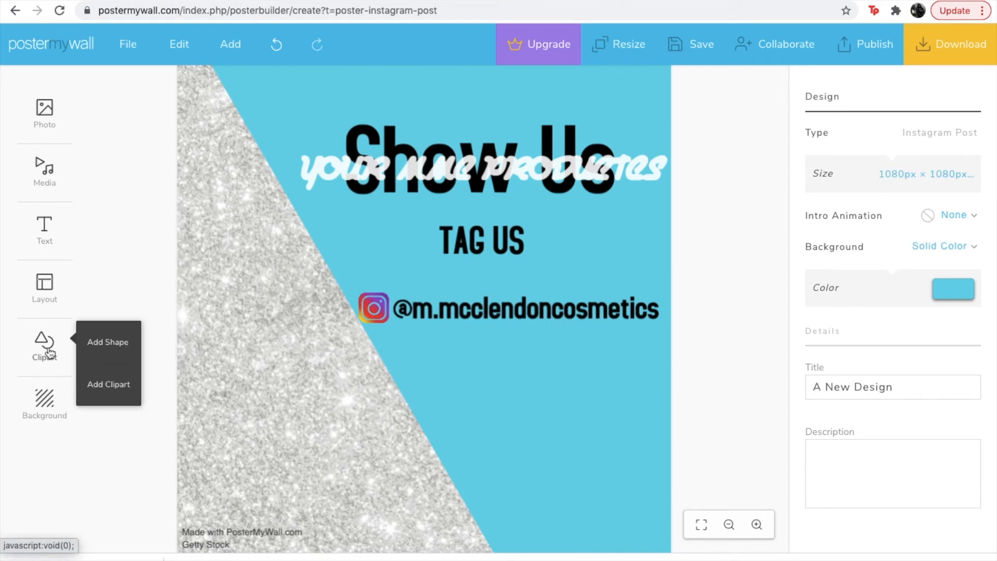
click(95, 339)
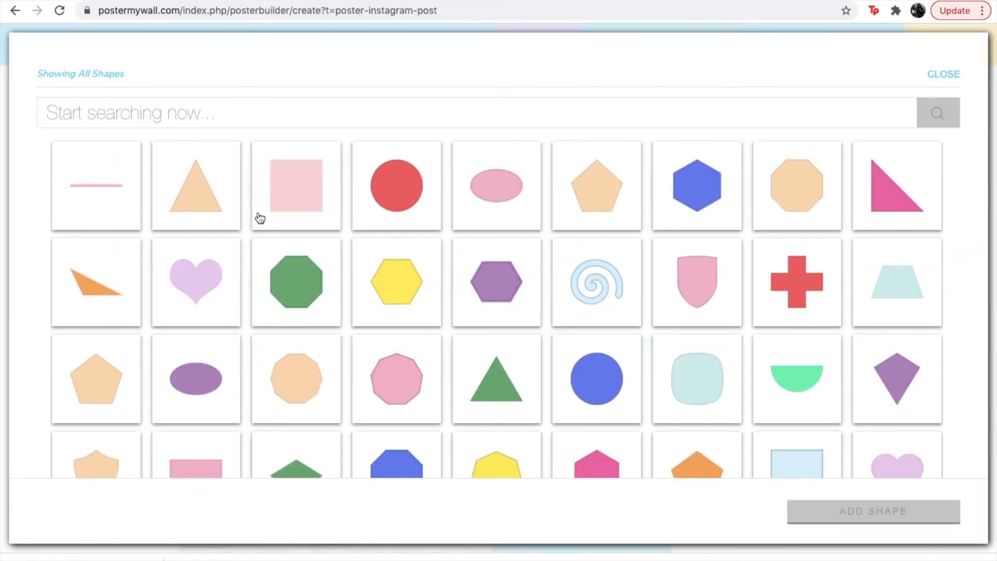
click(272, 190)
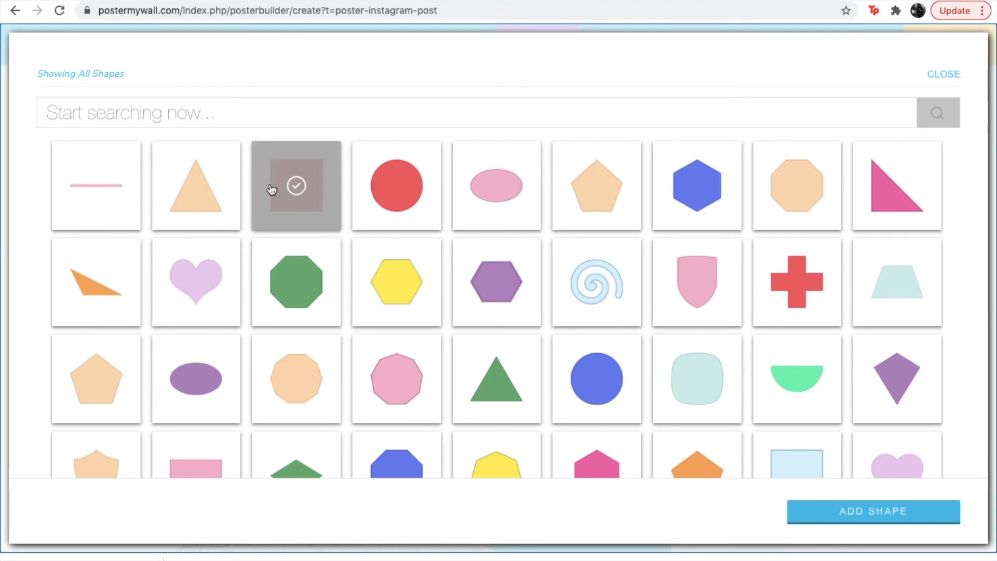
click(812, 519)
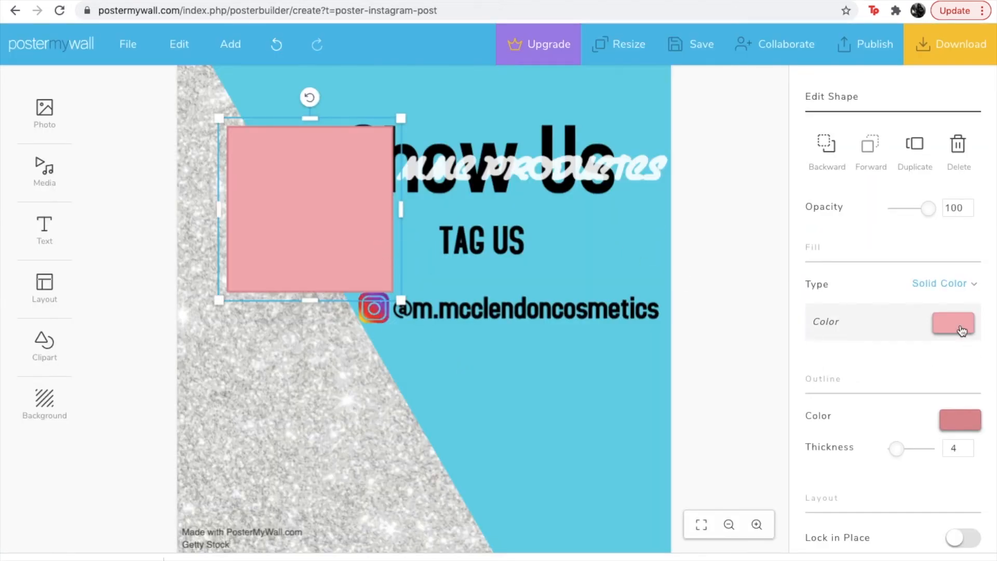
click(962, 331)
click(826, 256)
- Move the black square to the bottom of the design and widen it to reach the left edge
drag(297, 398, 267, 486)
drag(397, 484, 672, 483)
click(139, 482)
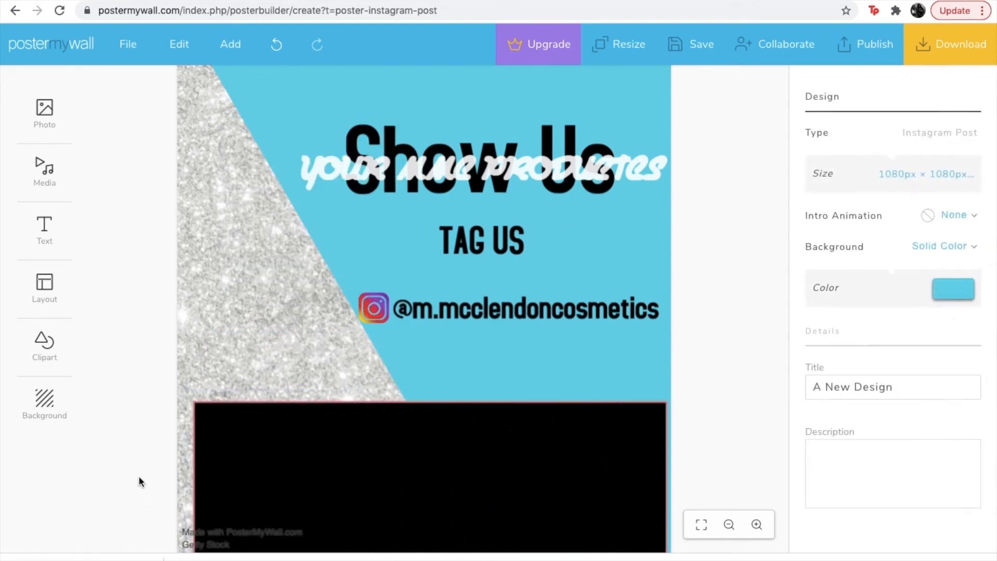
click(196, 488)
drag(192, 481, 158, 481)
click(159, 481)
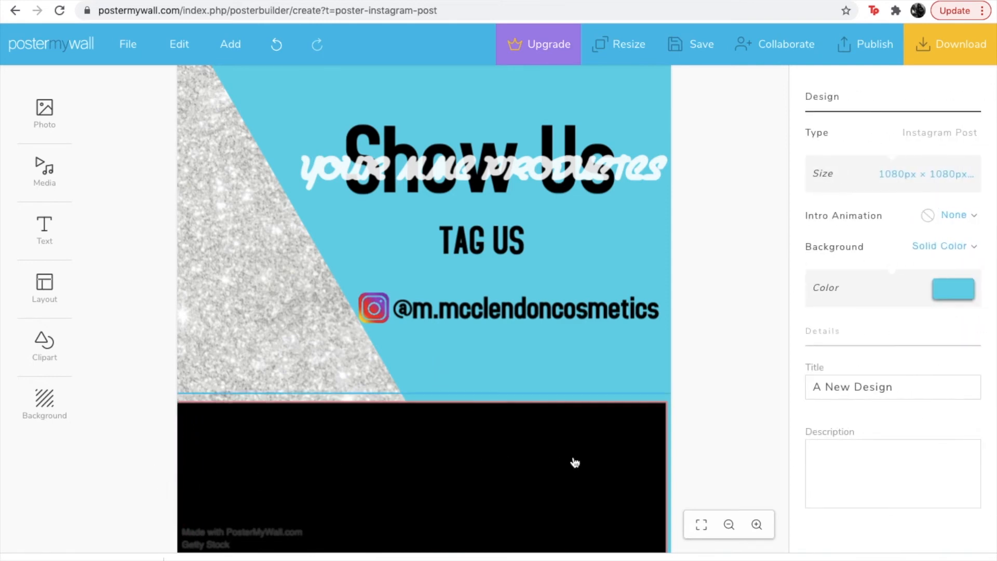
- Extend the black shape to the design's right edge and reduce its height to a narrow bar near the bottom
click(653, 474)
drag(621, 474, 603, 456)
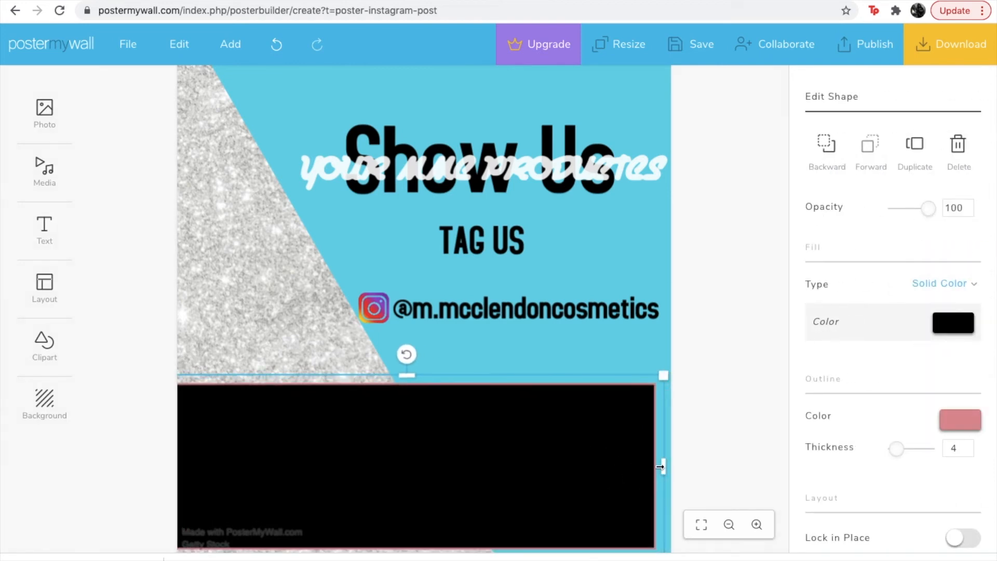
drag(667, 467, 690, 465)
click(690, 466)
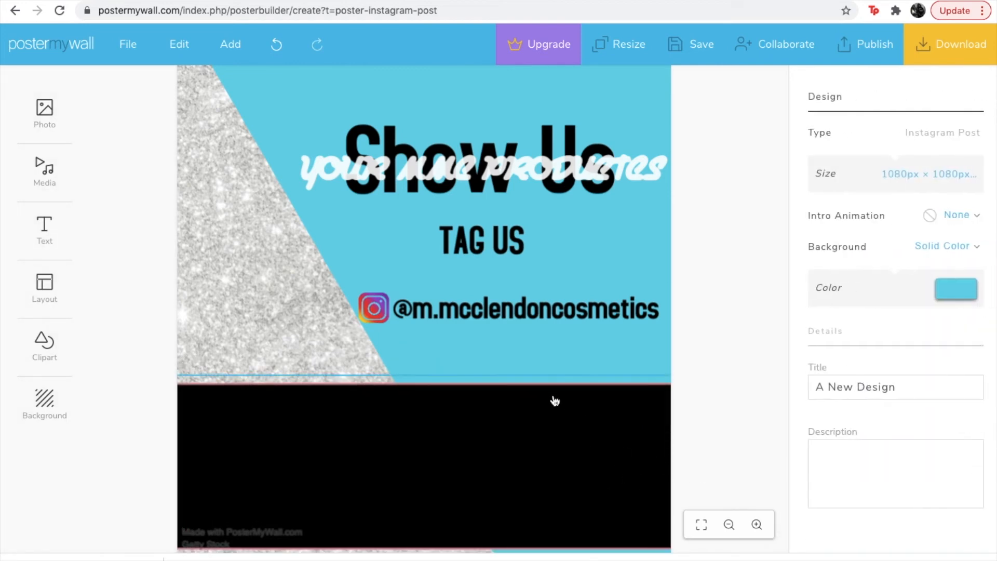
click(423, 407)
drag(423, 384, 426, 505)
click(44, 229)
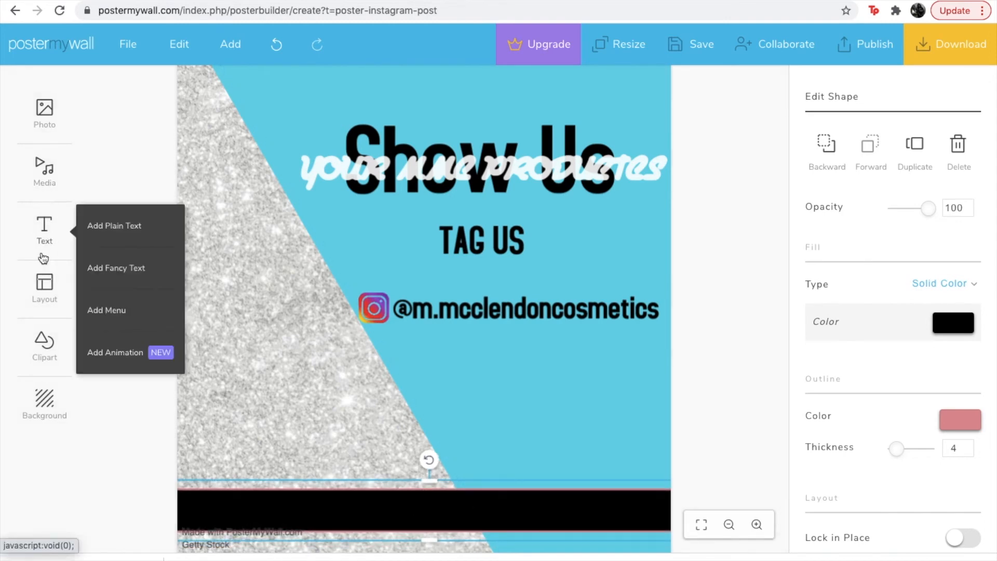
click(111, 222)
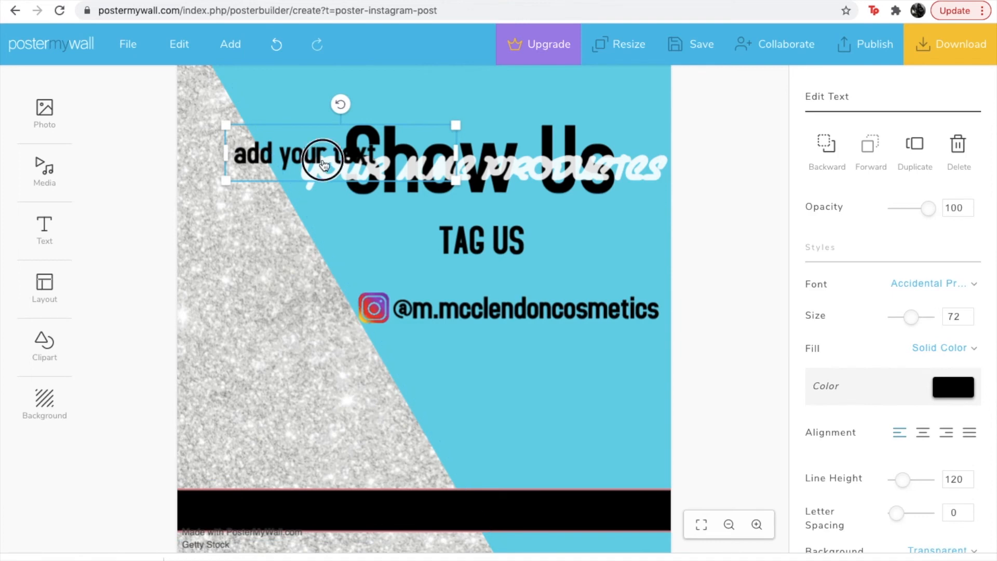
drag(322, 156, 349, 379)
triple_click(350, 378)
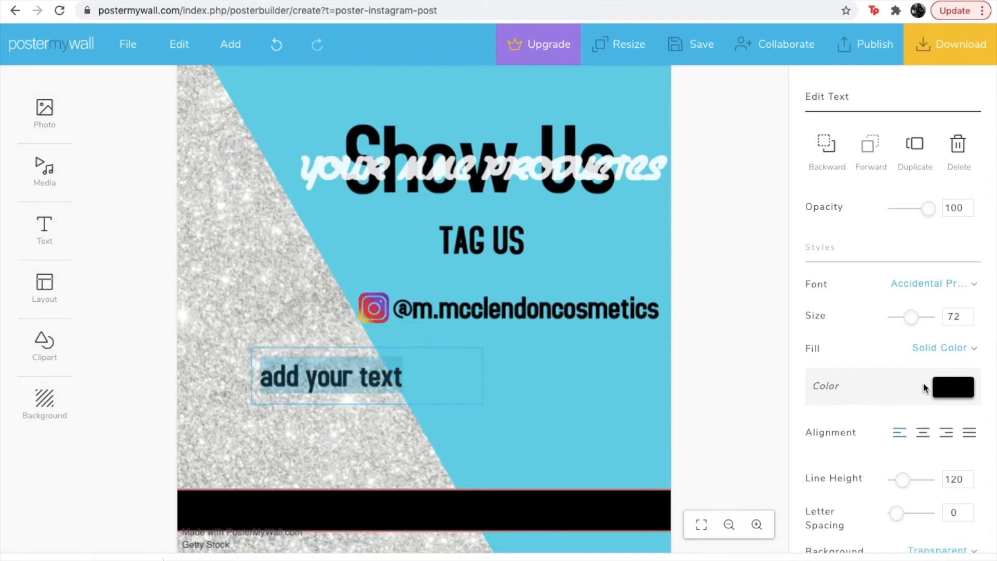
text(www.)
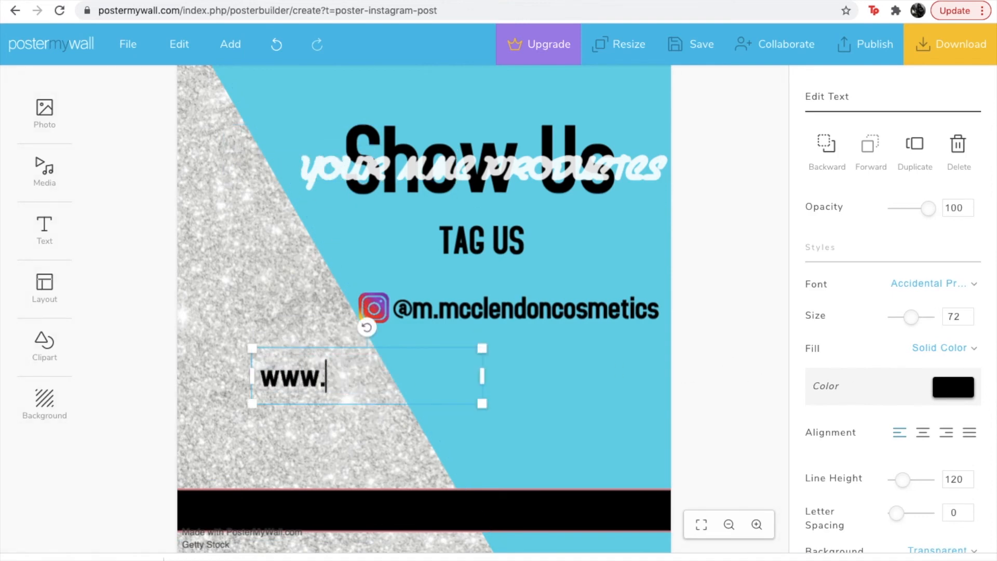
text(mmcclen)
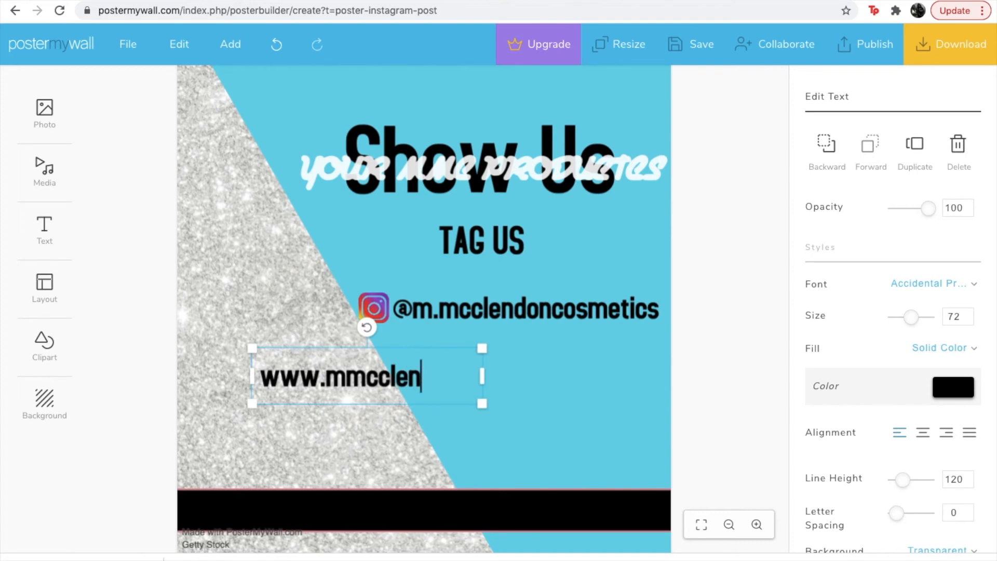
text(doncosmetics.com)
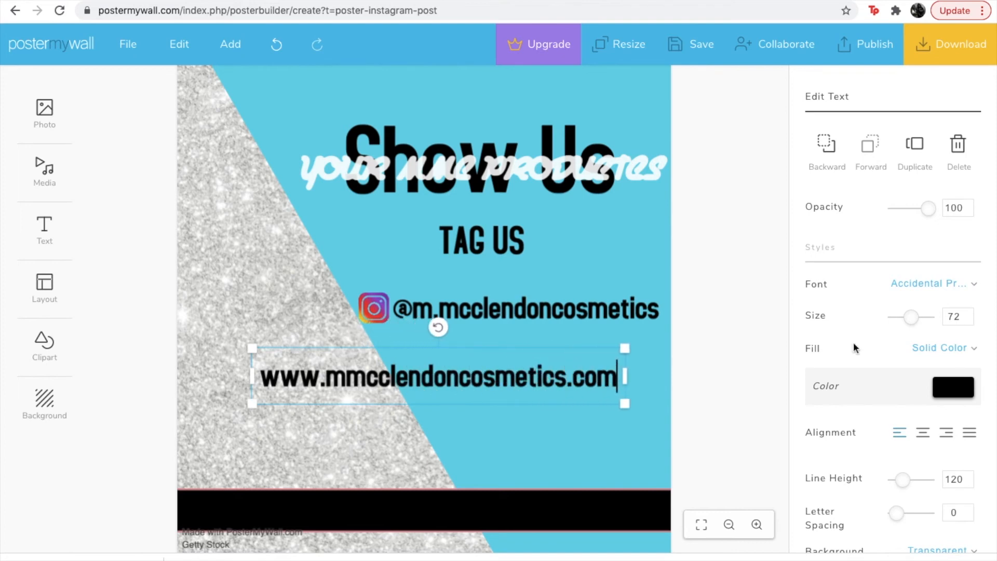
- Color the website text white and move it onto the black bar
click(950, 397)
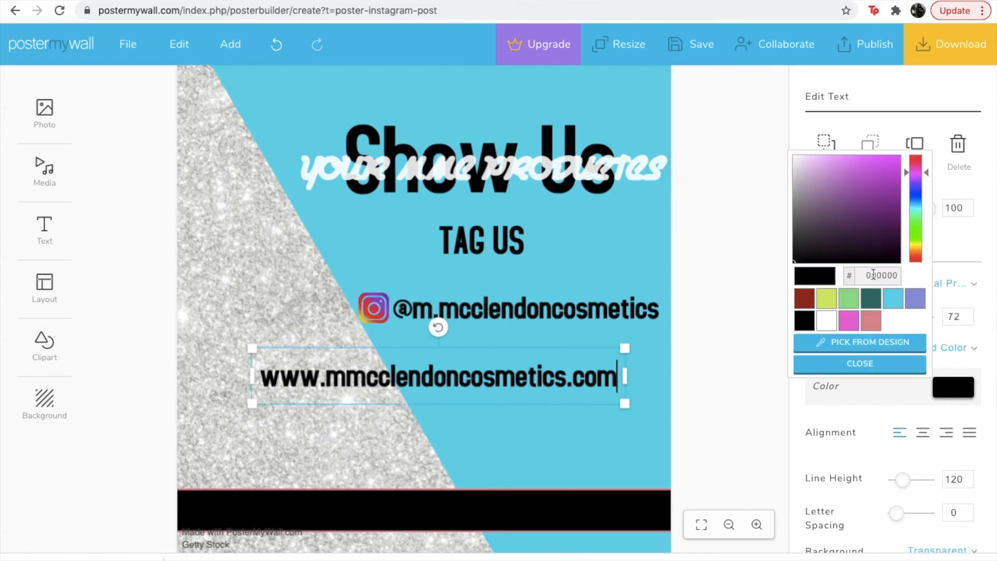
click(825, 322)
drag(580, 377, 560, 510)
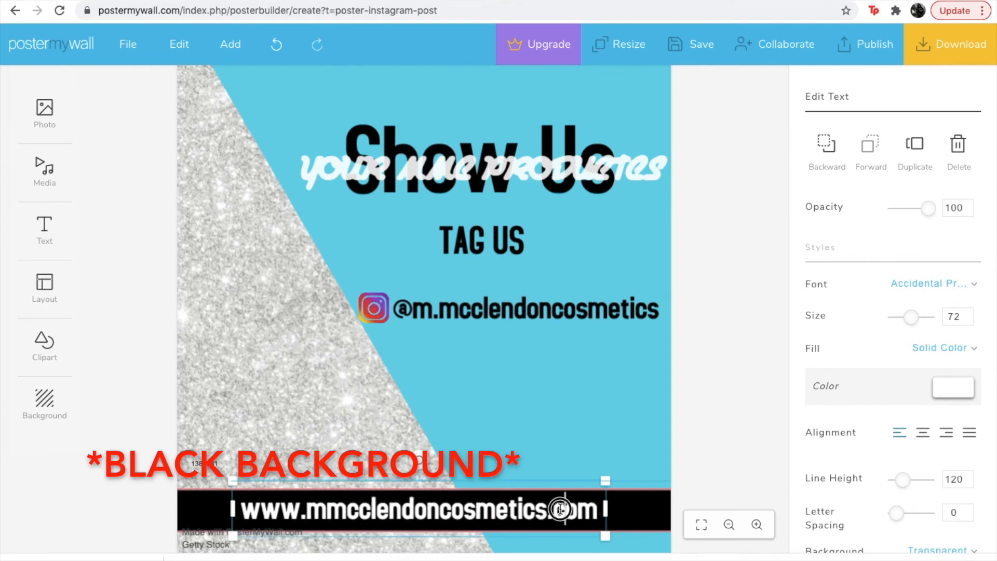
click(136, 289)
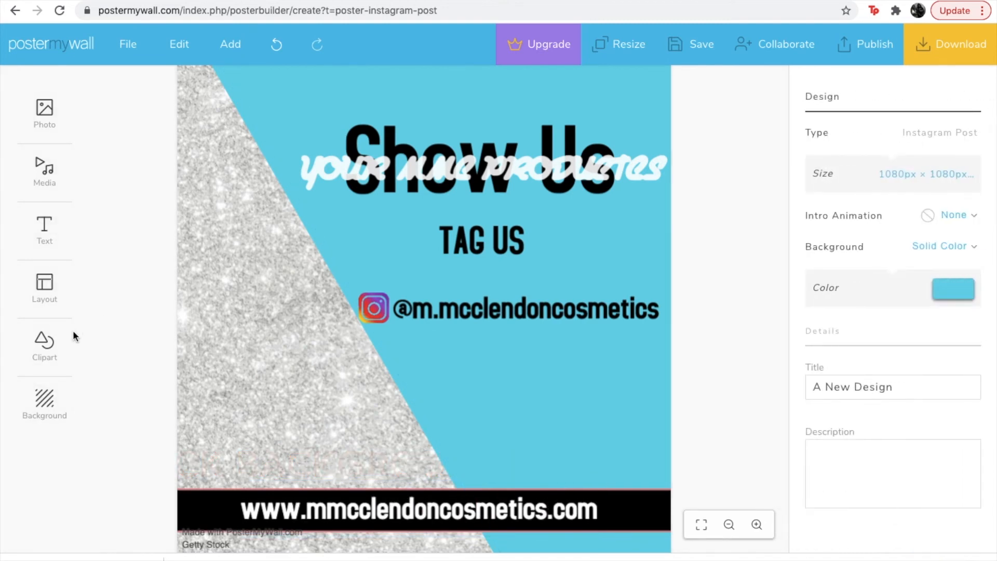
- Search the stock photos for "iphone" and add the blank-screen phone with the soft shadow to the design
mouse_move(58, 345)
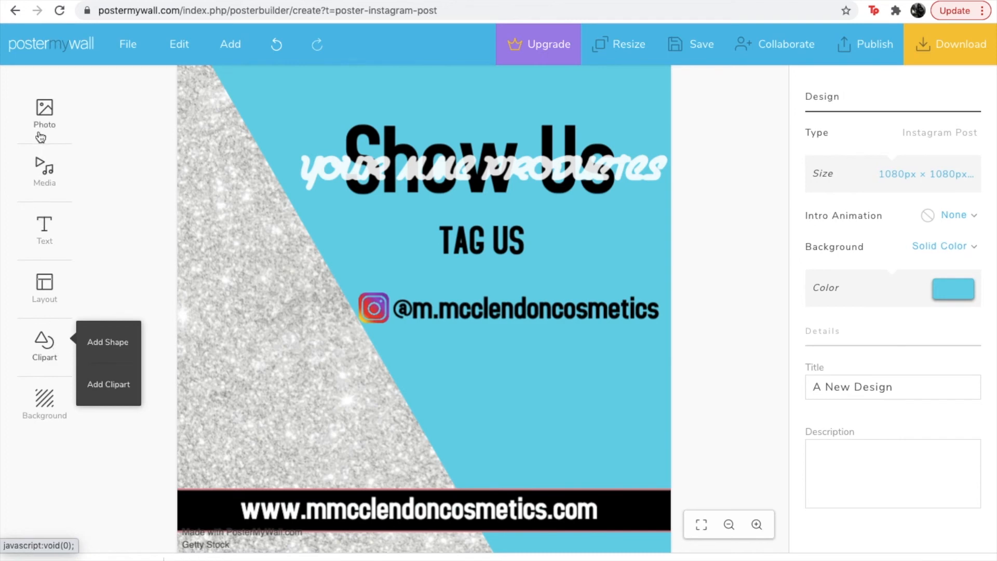
mouse_move(49, 113)
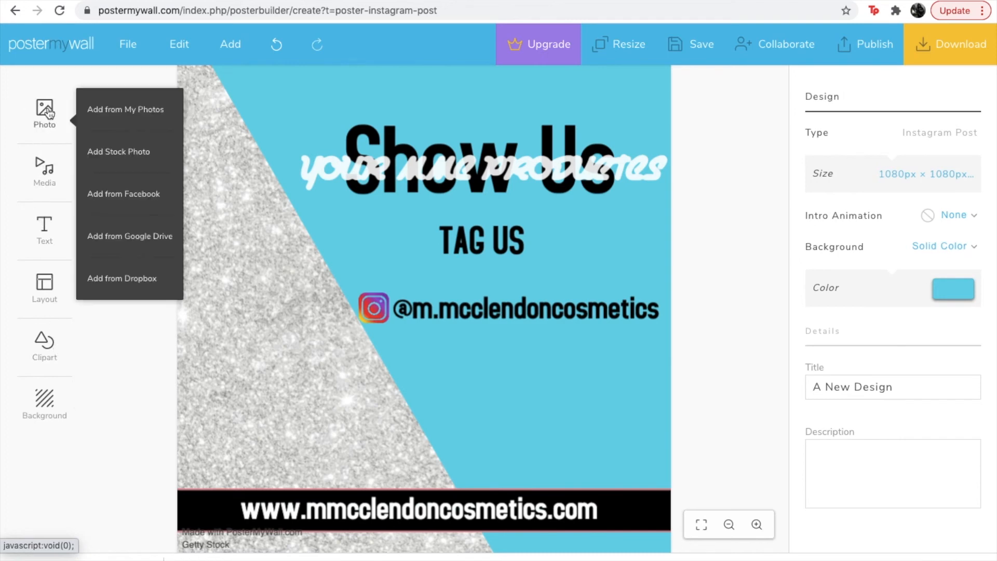
click(115, 156)
triple_click(182, 119)
text(ipho)
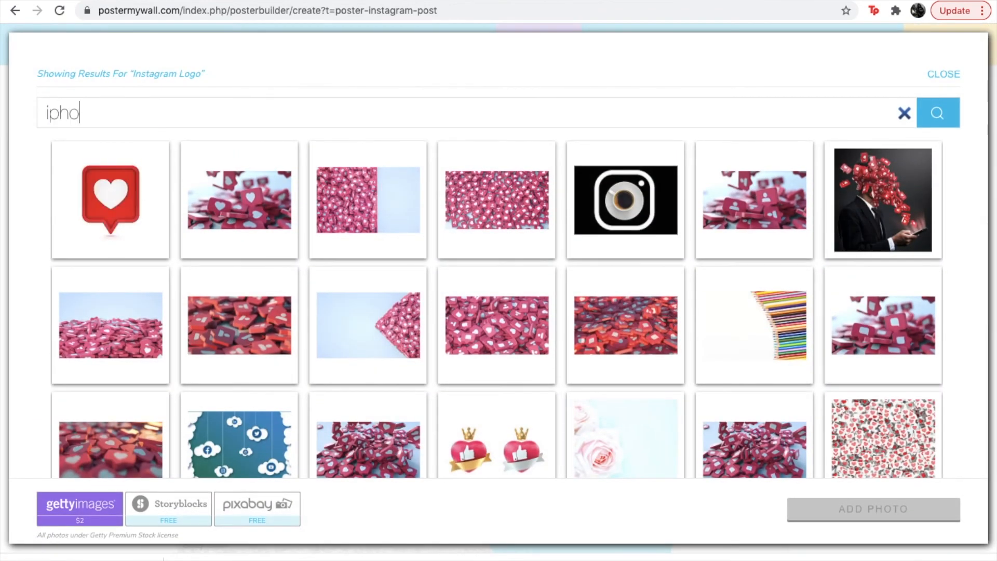
key(Return)
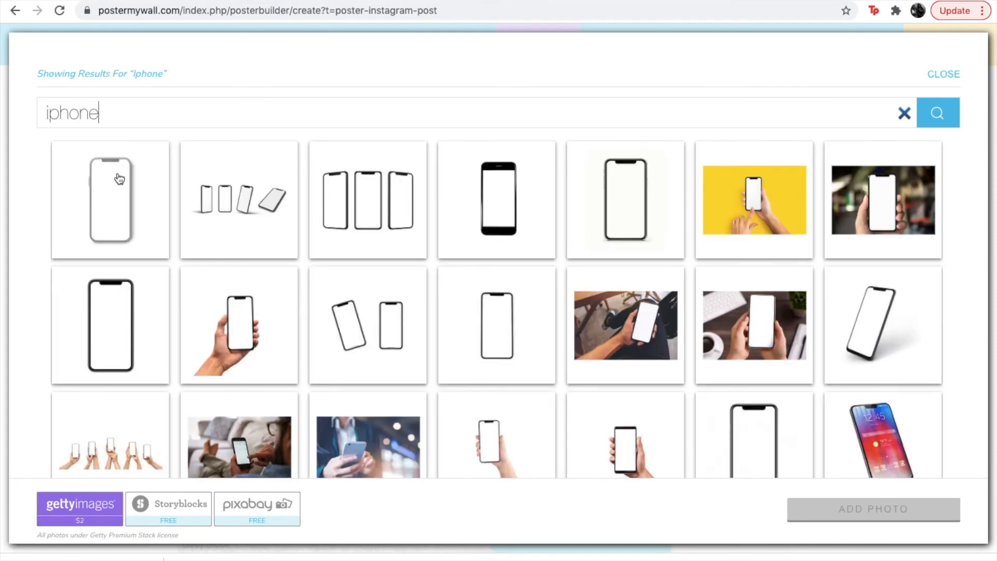
click(119, 178)
click(893, 509)
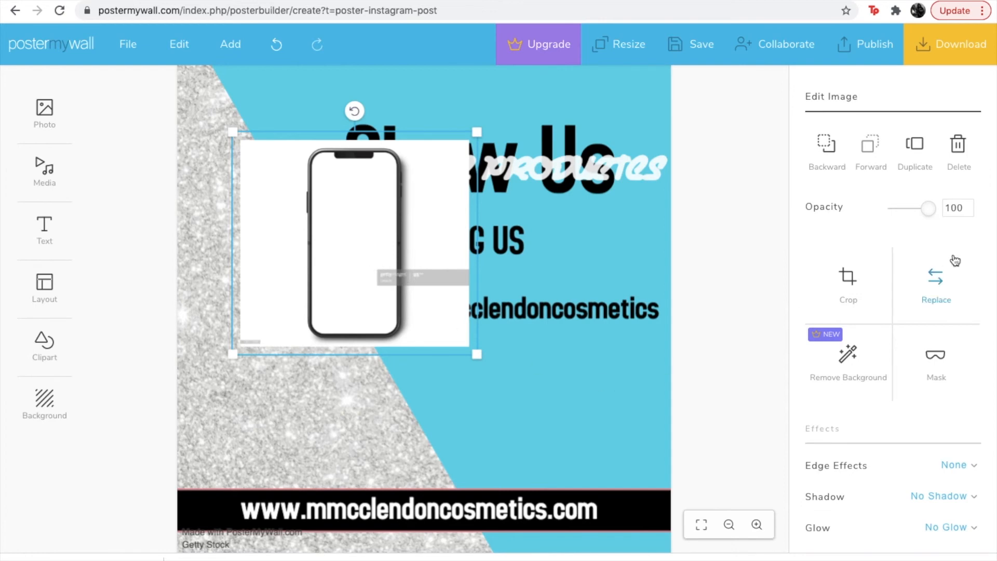
- Remove the white color from the phone image and move the phone onto the silver glitter area
scroll(955, 261, down, 5)
click(965, 393)
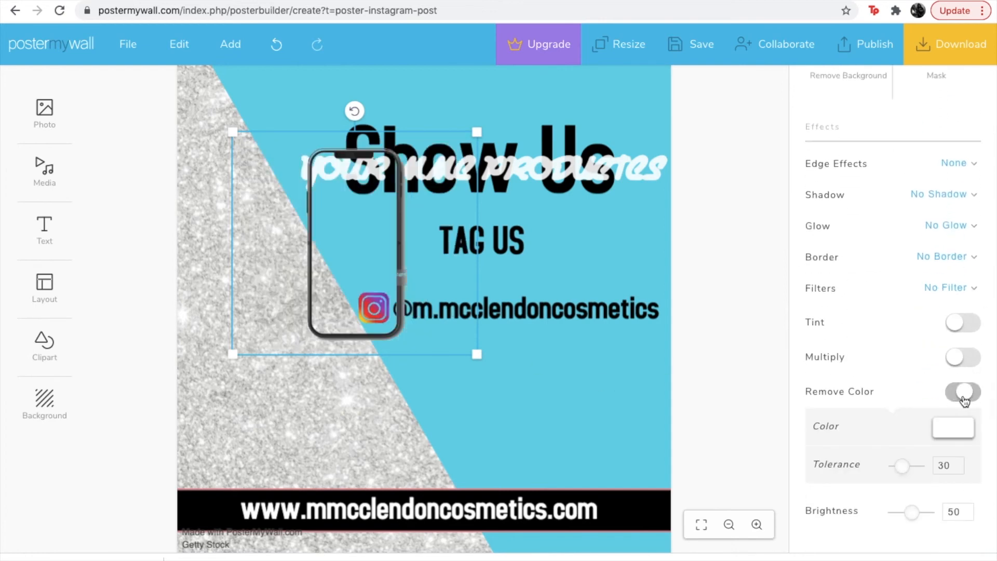
click(315, 276)
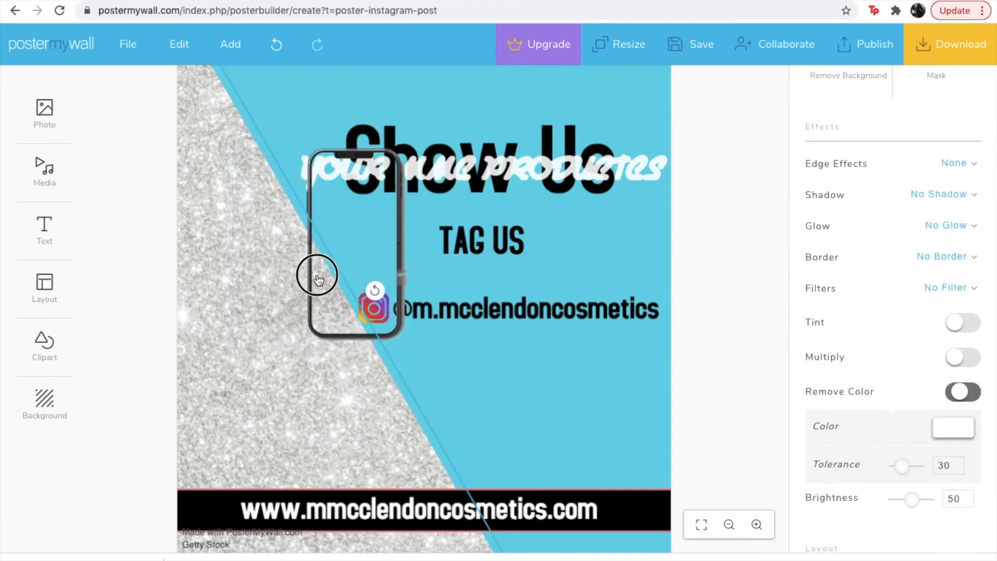
drag(313, 278, 316, 273)
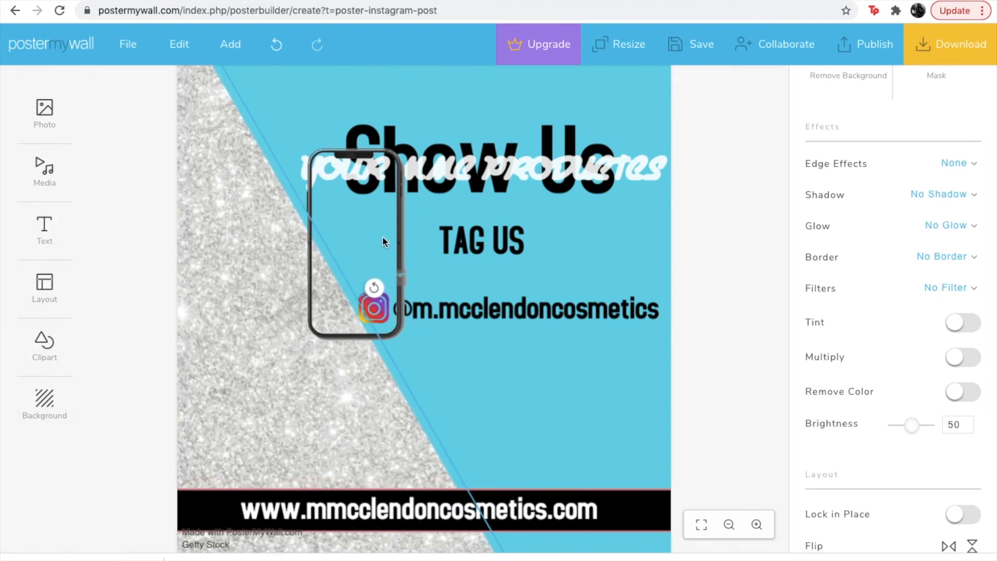
click(399, 230)
drag(399, 233, 291, 319)
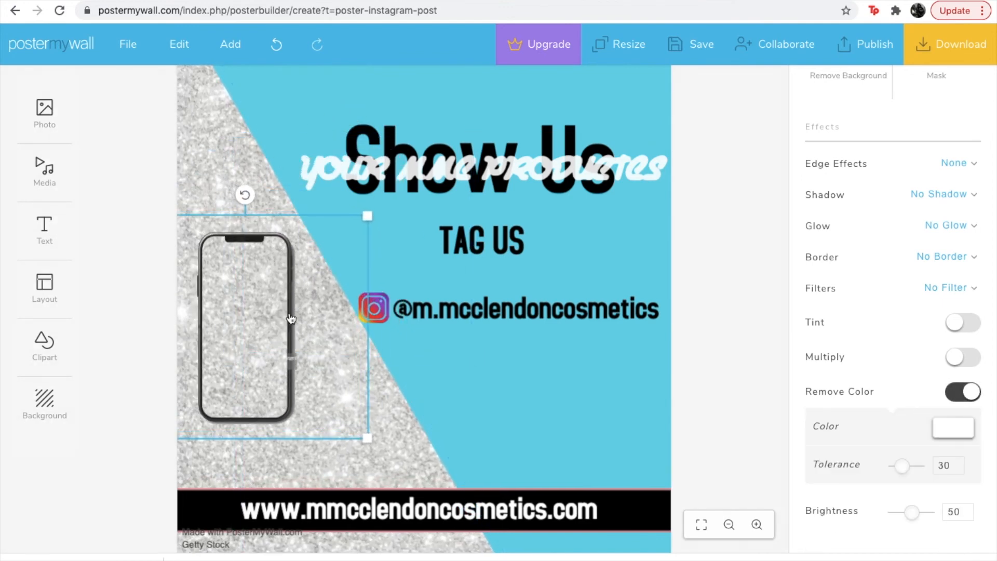
- Upload the image "phonto 2.PNG" from the computer to My Photos
click(54, 169)
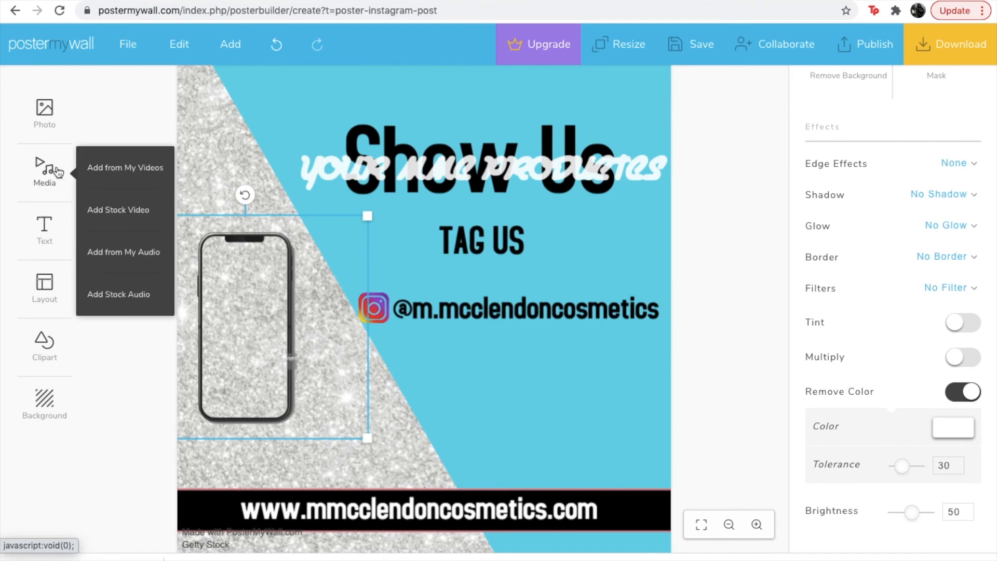
click(45, 110)
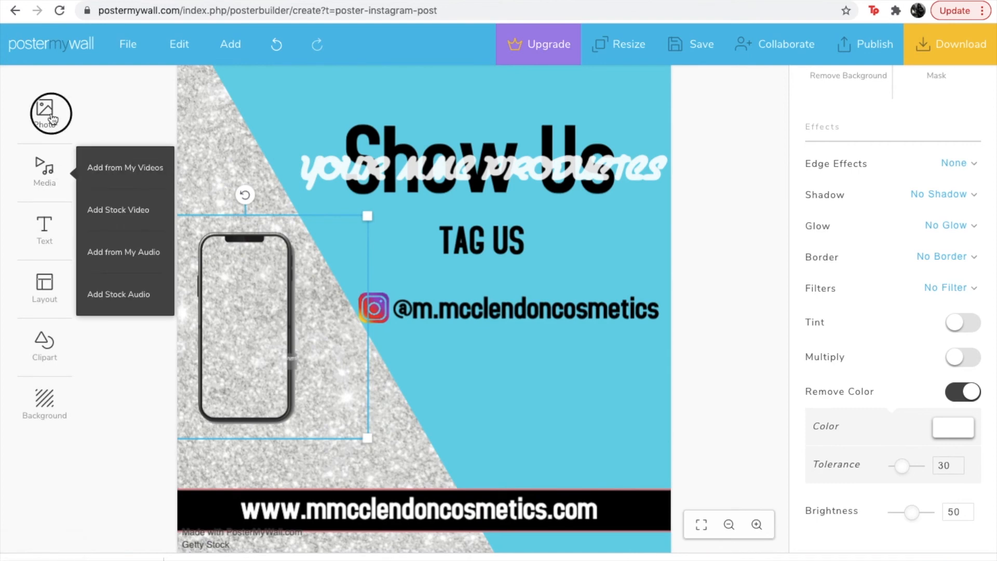
click(117, 121)
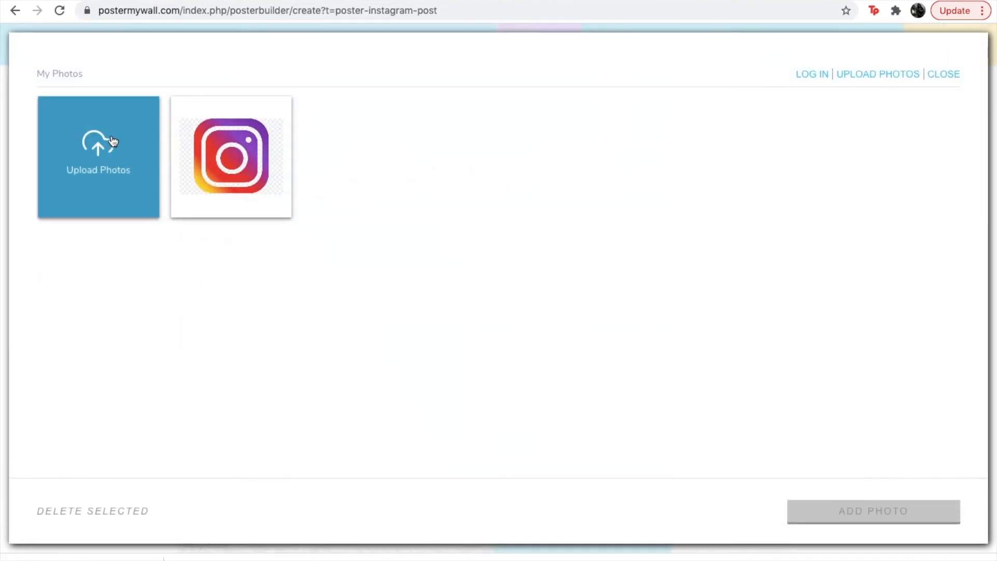
click(114, 158)
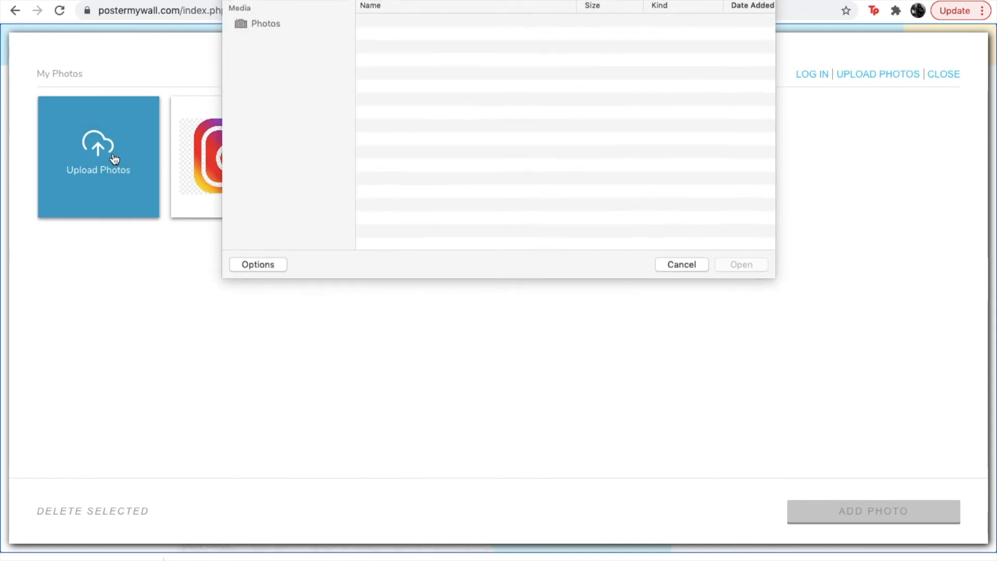
scroll(519, 124, down, 3)
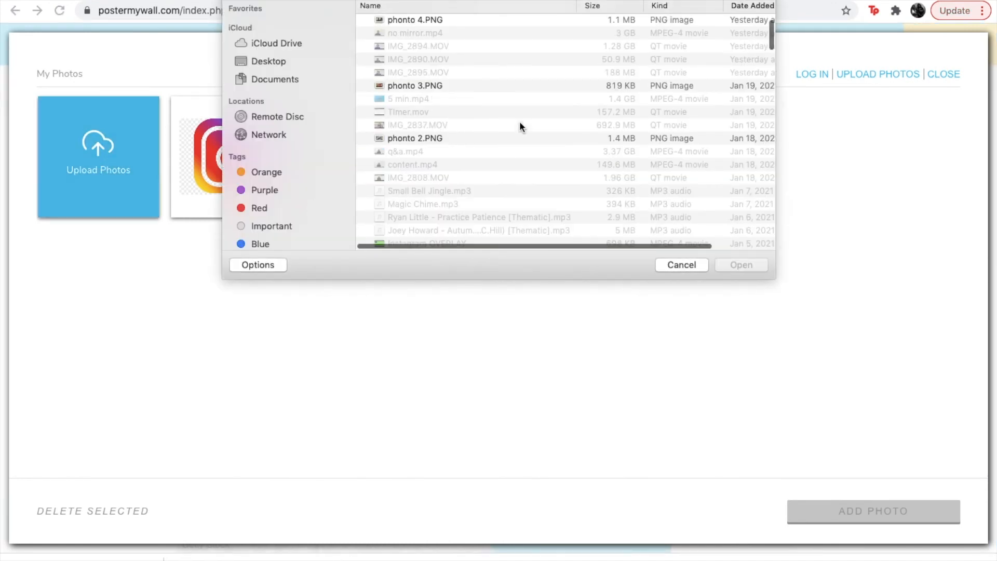
click(429, 138)
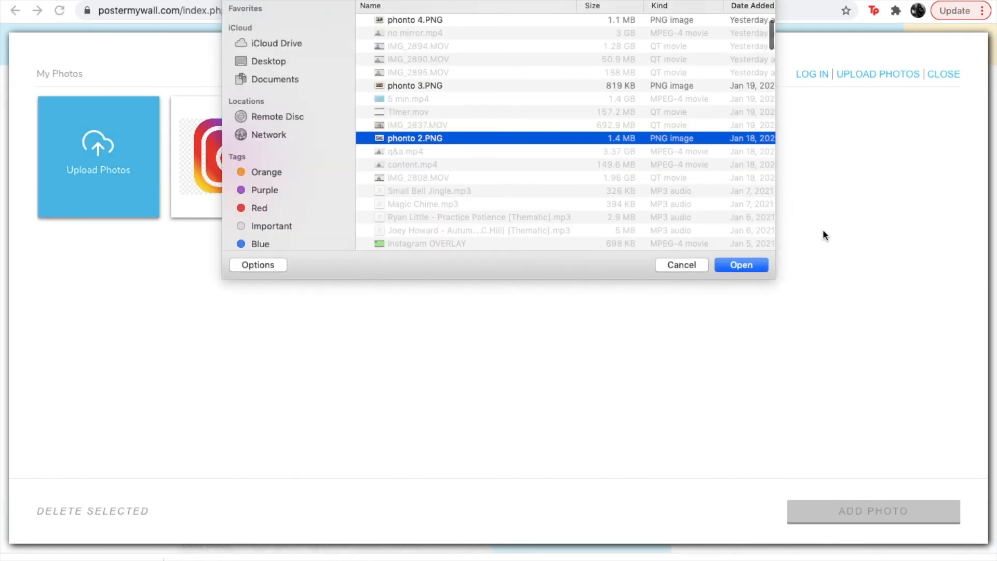
click(763, 266)
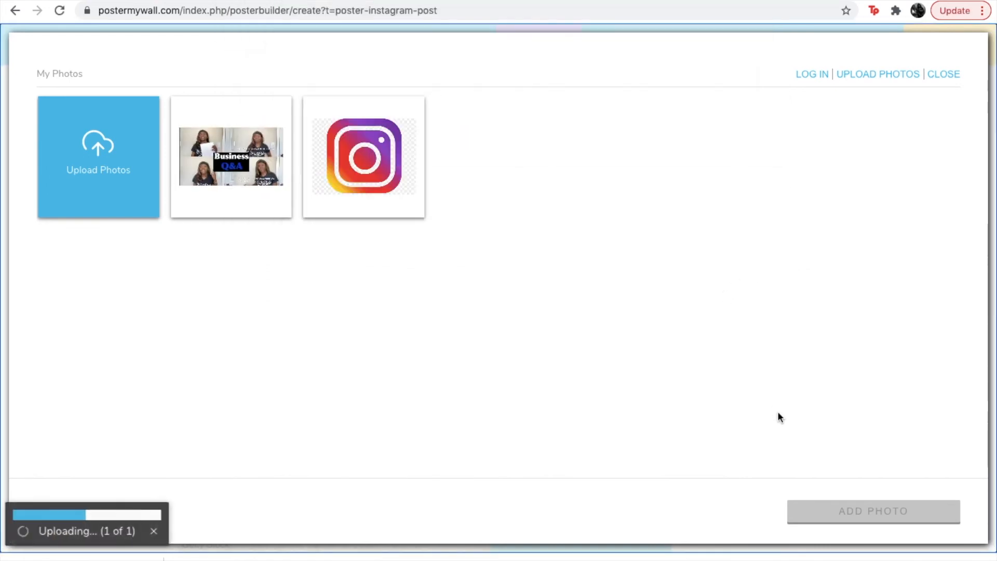
- Add the uploaded Business Q&A photo to the design and enlarge it over the phone image
double_click(258, 177)
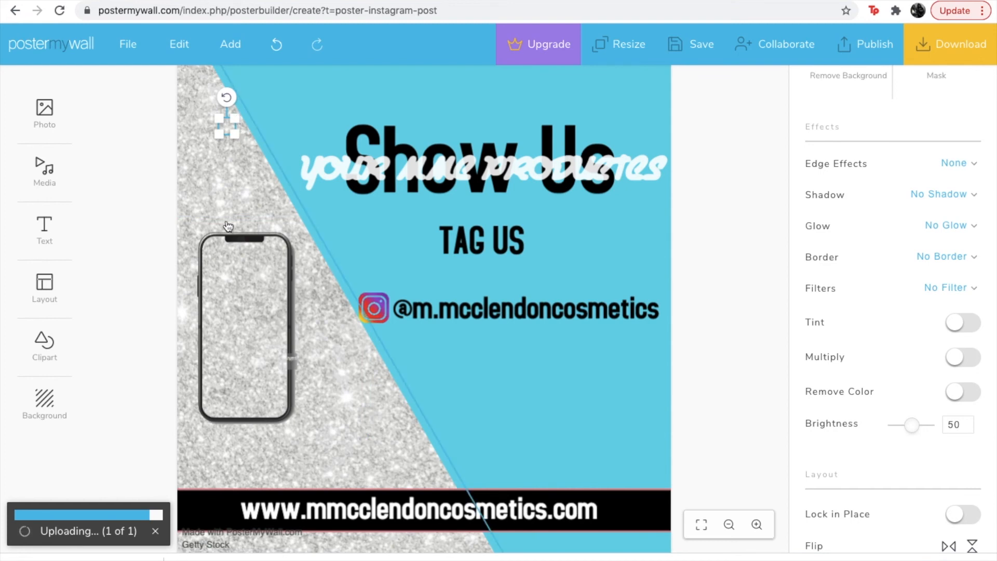
drag(258, 247, 213, 325)
drag(337, 293, 325, 313)
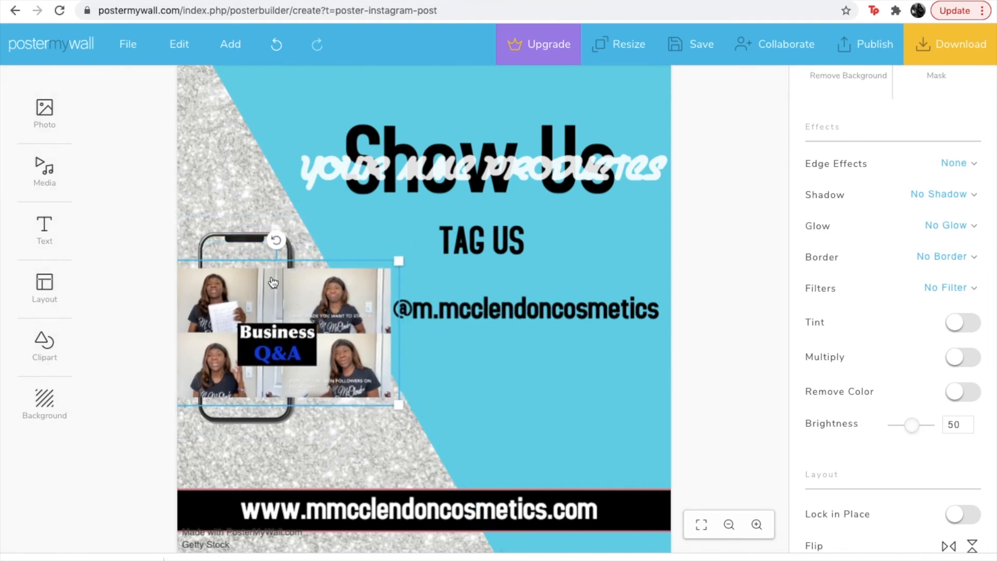
drag(271, 336, 299, 317)
drag(188, 385, 147, 481)
click(147, 481)
drag(280, 342, 279, 332)
drag(432, 422, 444, 432)
drag(373, 379, 369, 372)
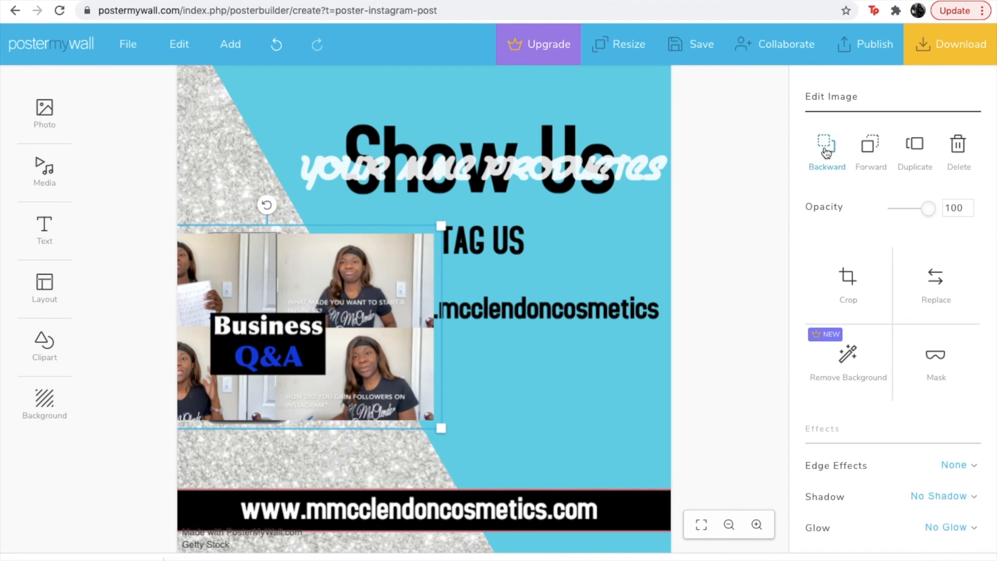
- Send the Business Q&A photo behind the phone and crop it freely to its left two pictures
click(826, 151)
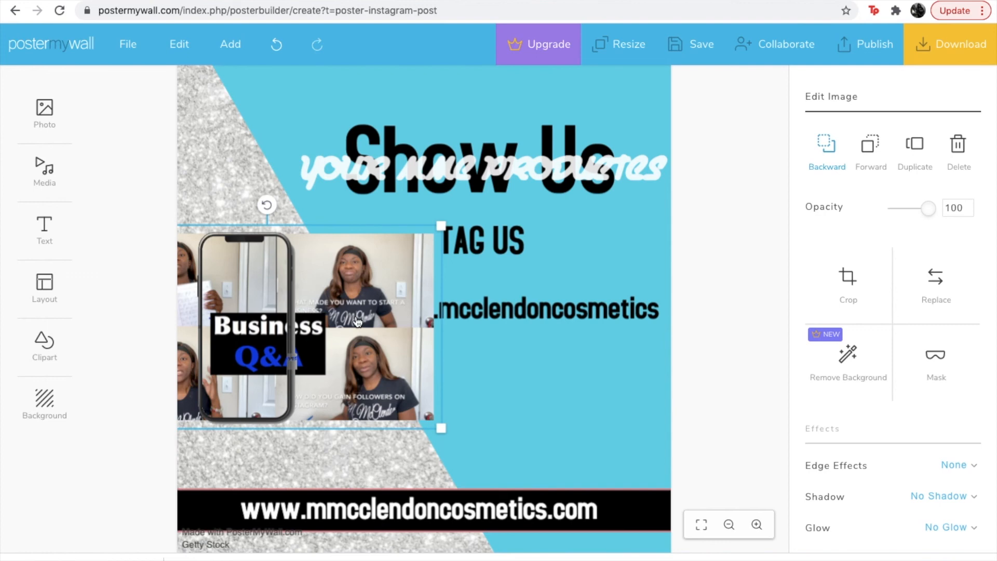
click(849, 286)
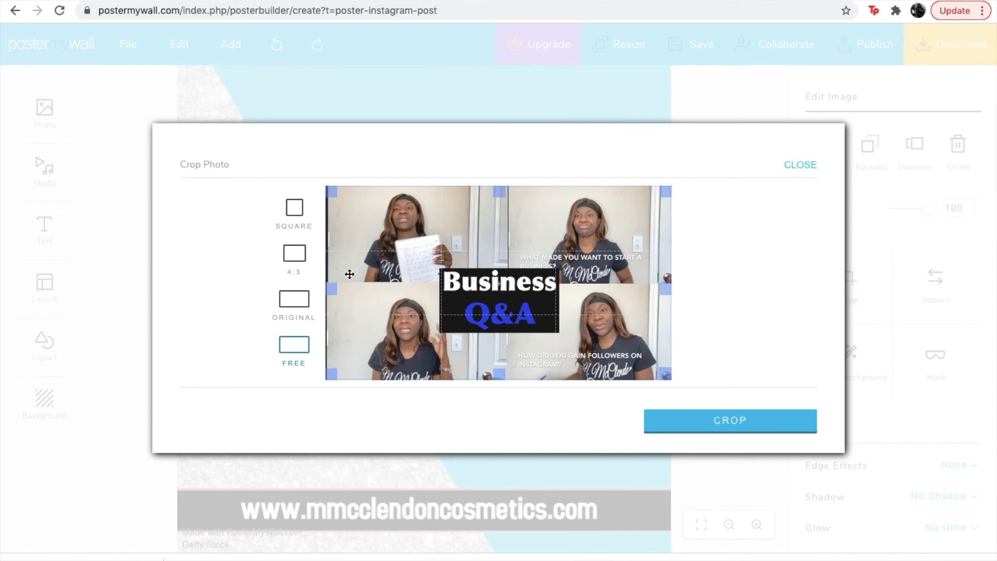
drag(664, 289, 467, 283)
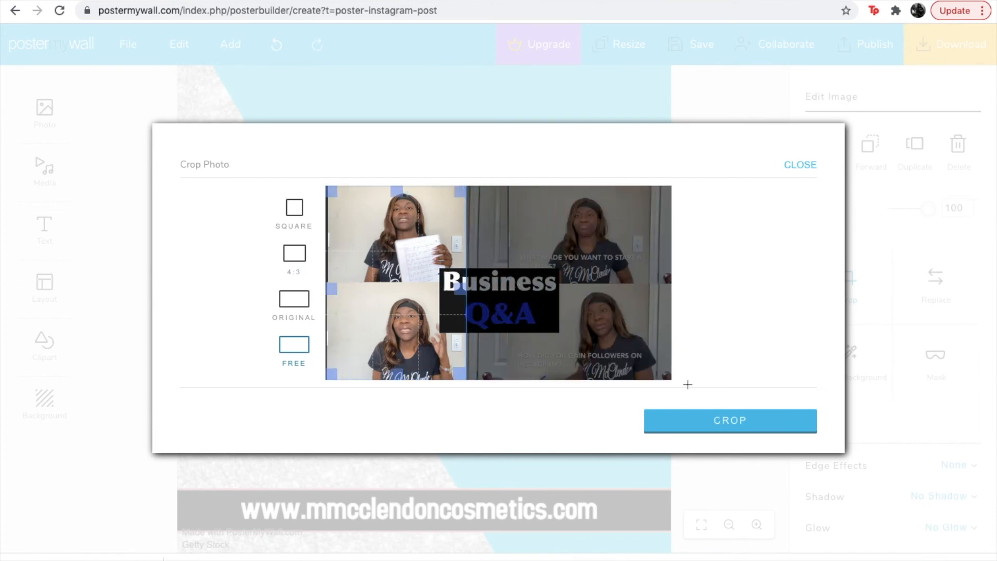
click(750, 423)
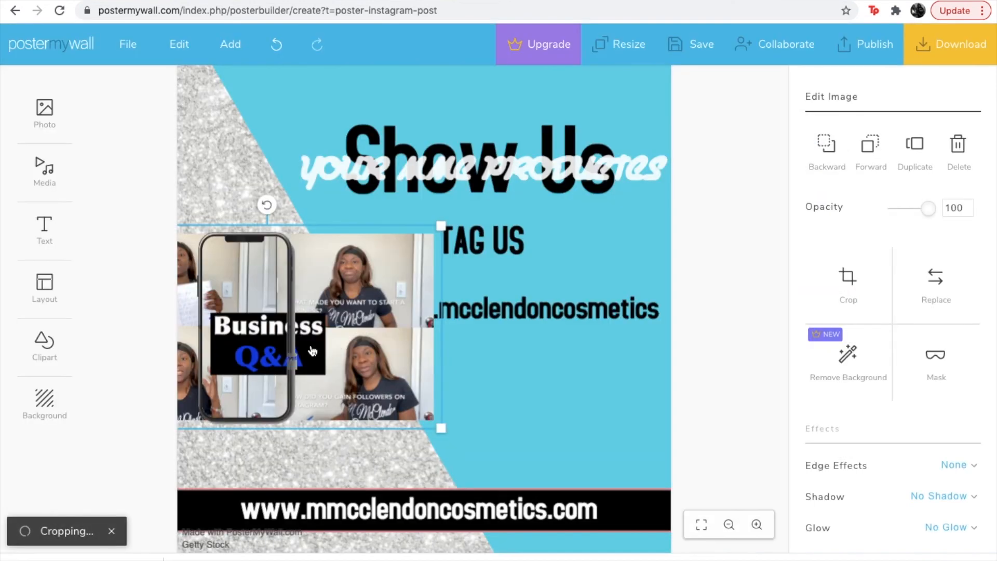
- Enlarge the phone, tilt it to the left on the upper glitter area, and move the cropped photo clear of it
drag(312, 349, 213, 352)
drag(261, 231, 267, 159)
drag(249, 124, 218, 125)
drag(348, 121, 368, 81)
drag(222, 376, 294, 417)
click(279, 280)
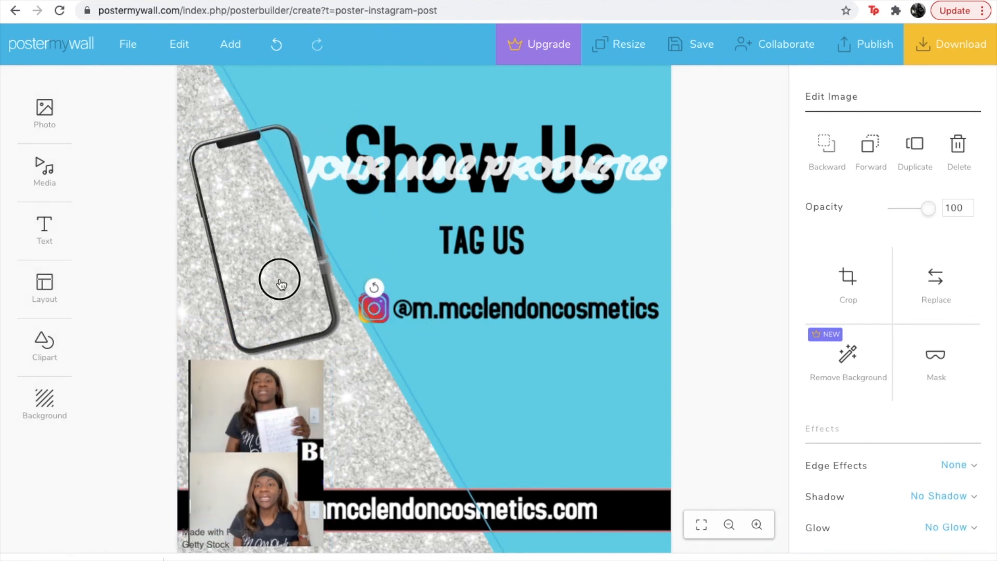
mouse_move(280, 283)
mouse_down()
mouse_move(314, 287)
mouse_move(323, 271)
mouse_move(294, 294)
mouse_up()
- Move the cropped photo behind the phone, then rotate and resize it to match the tilted phone screen
drag(292, 435, 270, 232)
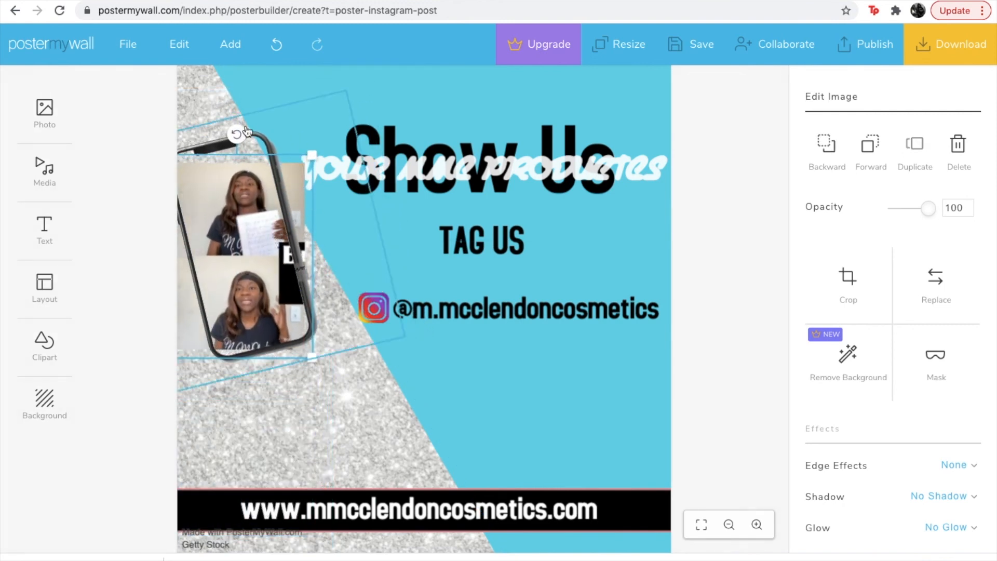
drag(235, 134, 201, 138)
drag(249, 200, 269, 267)
drag(331, 323, 340, 337)
drag(274, 317, 264, 312)
drag(337, 330, 346, 336)
drag(228, 320, 212, 313)
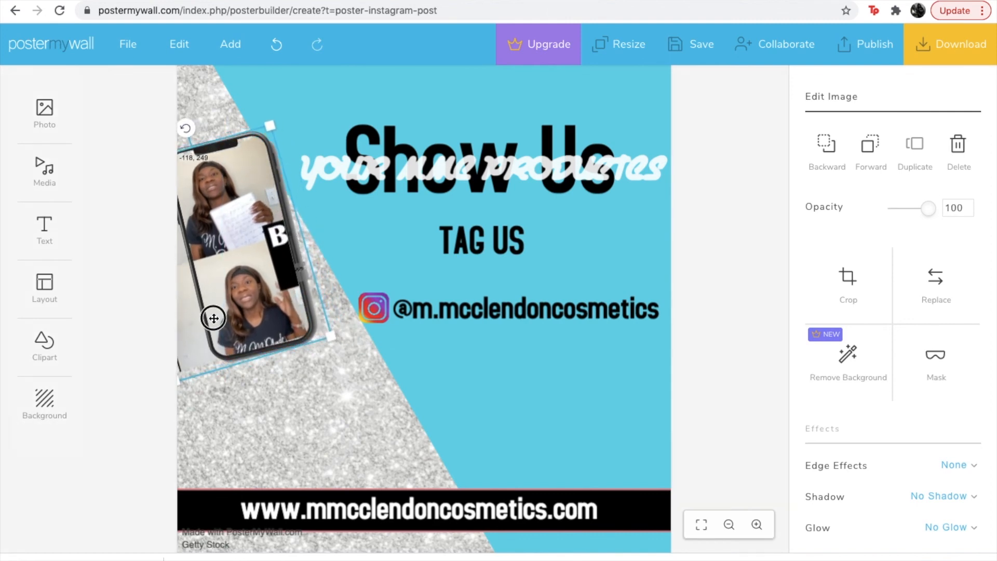
click(158, 462)
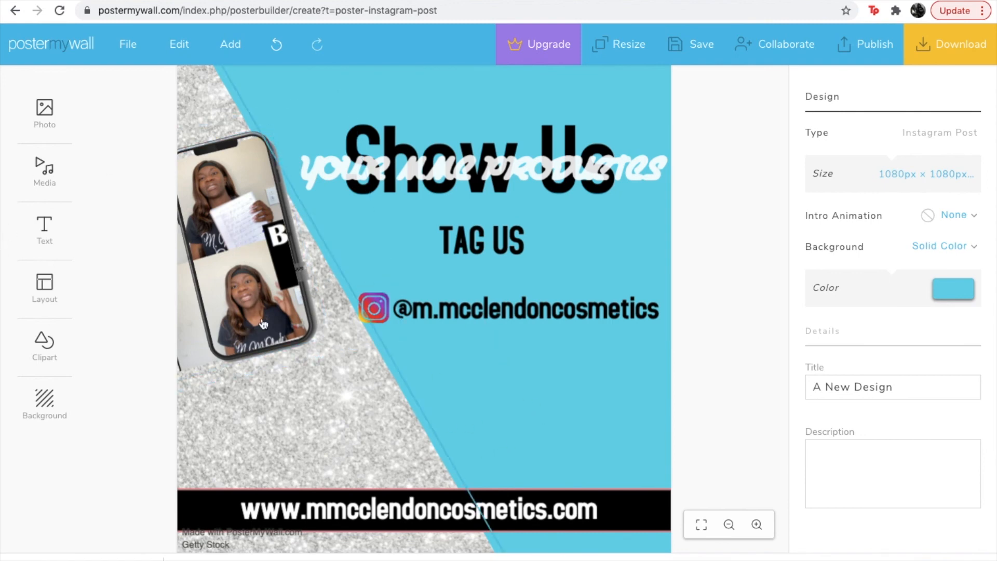
- Upload the logo image "M.McClendon Cosmetics Text Based 4.PNG" from the computer to My Photos
click(51, 127)
click(111, 118)
click(118, 196)
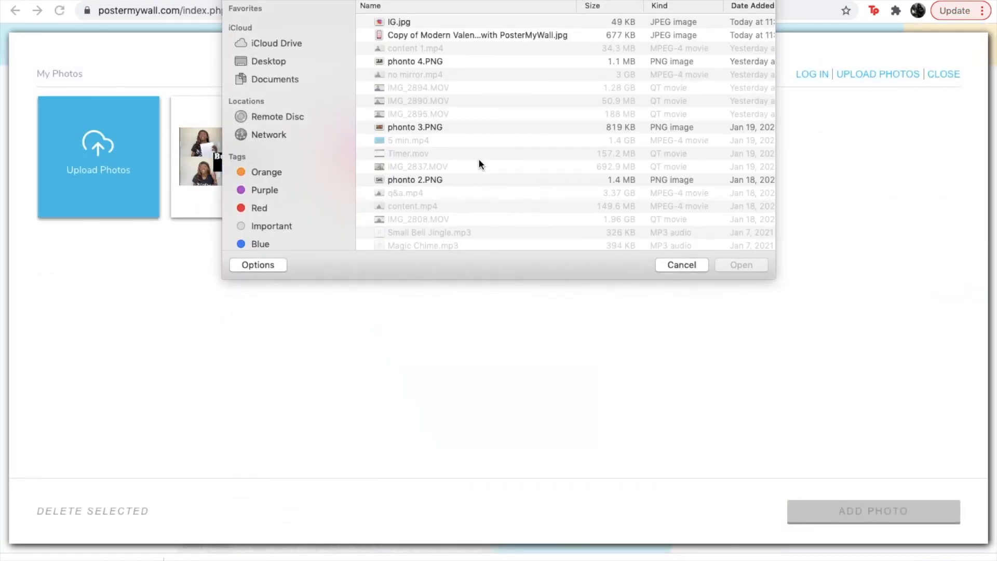
scroll(479, 161, down, 15)
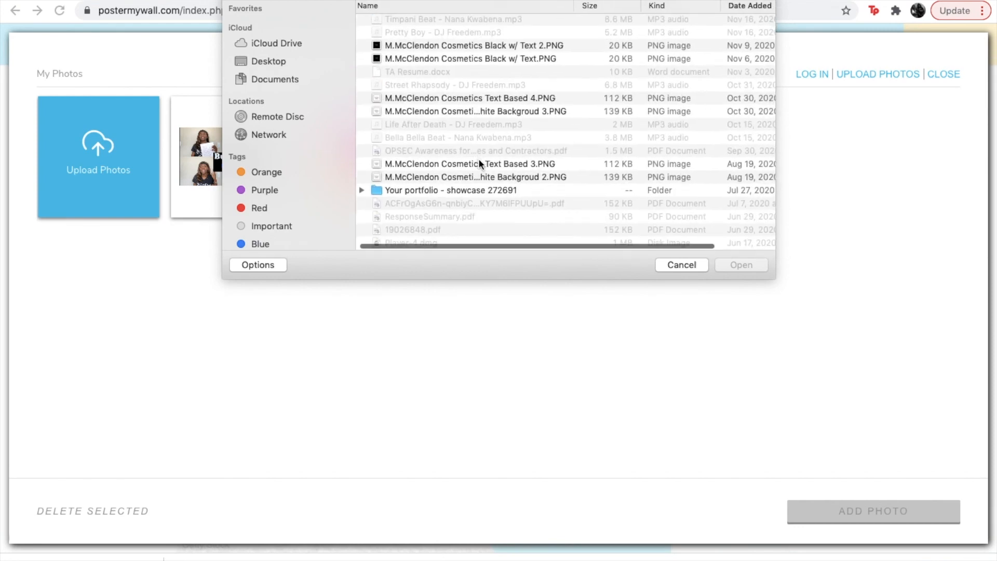
click(478, 98)
click(741, 265)
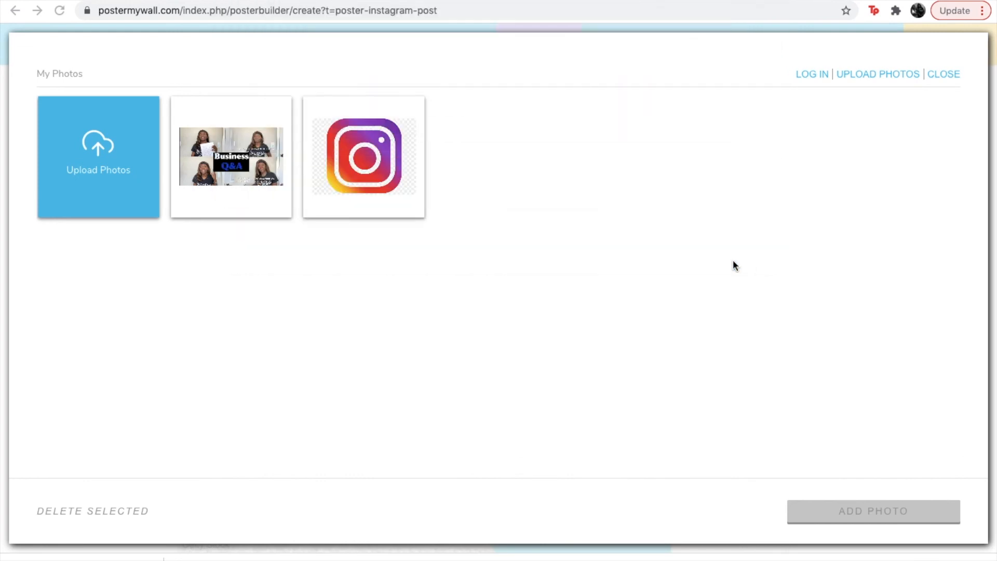
- Add the M. McClendon Cosmetics logo to the design, enlarge it to about 586 x 586, and place it below the Instagram handle
click(210, 191)
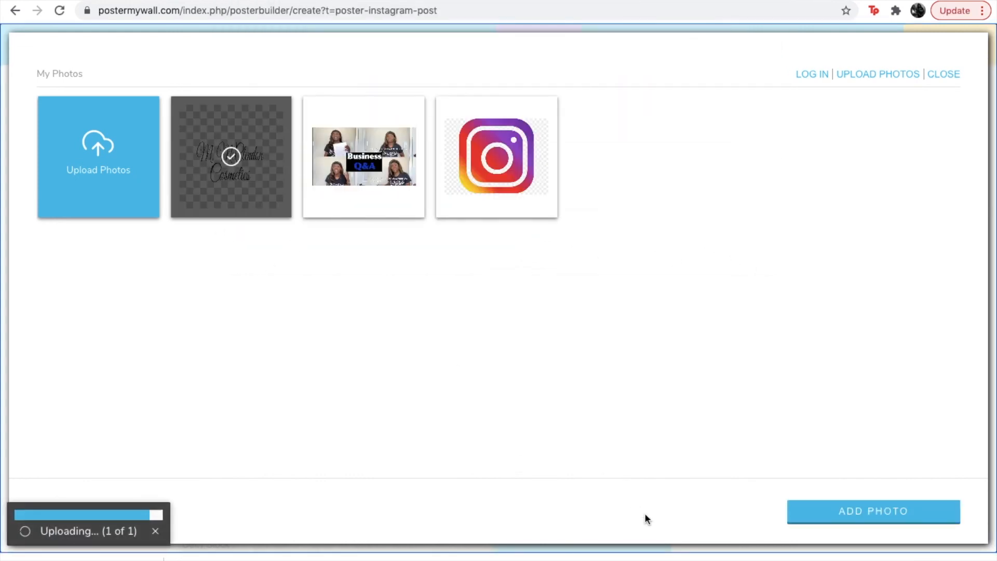
click(821, 516)
drag(333, 257, 512, 405)
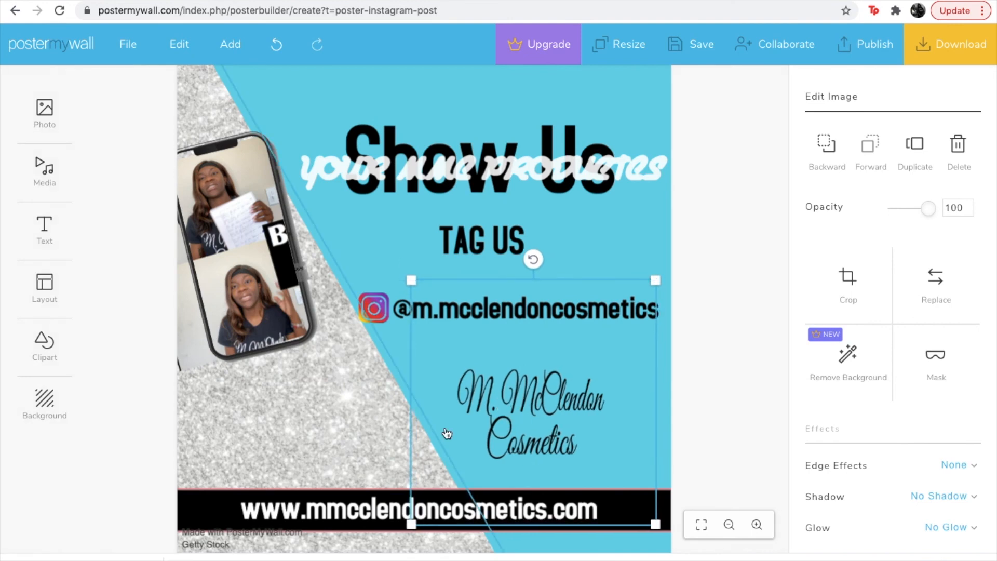
drag(412, 280, 370, 242)
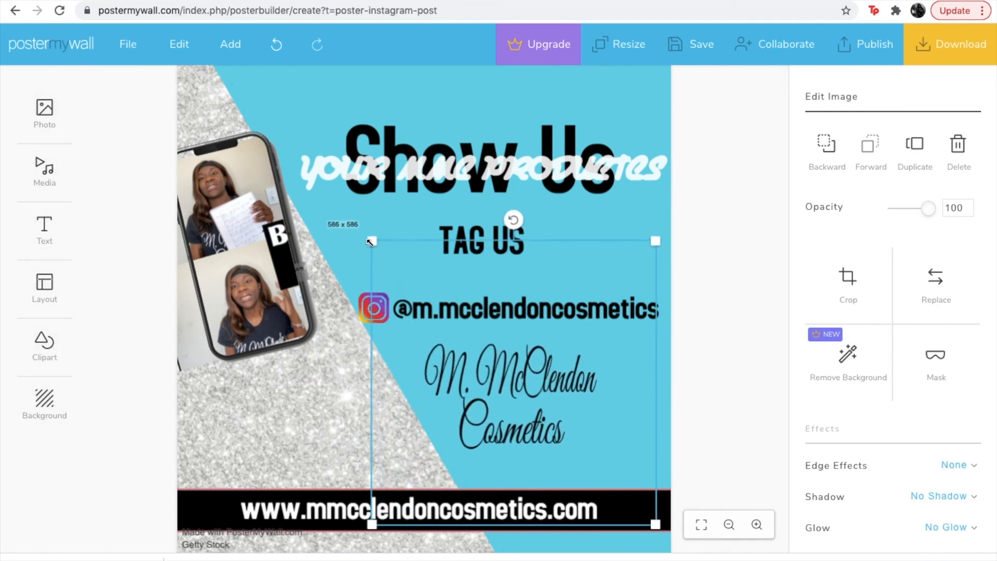
click(717, 305)
drag(502, 432, 565, 459)
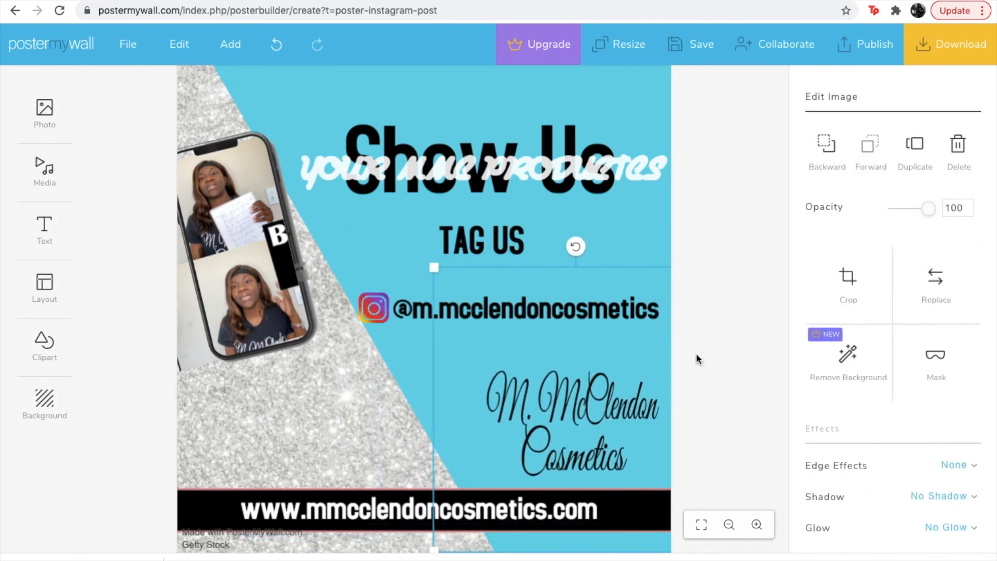
click(702, 347)
click(602, 428)
drag(602, 428, 601, 407)
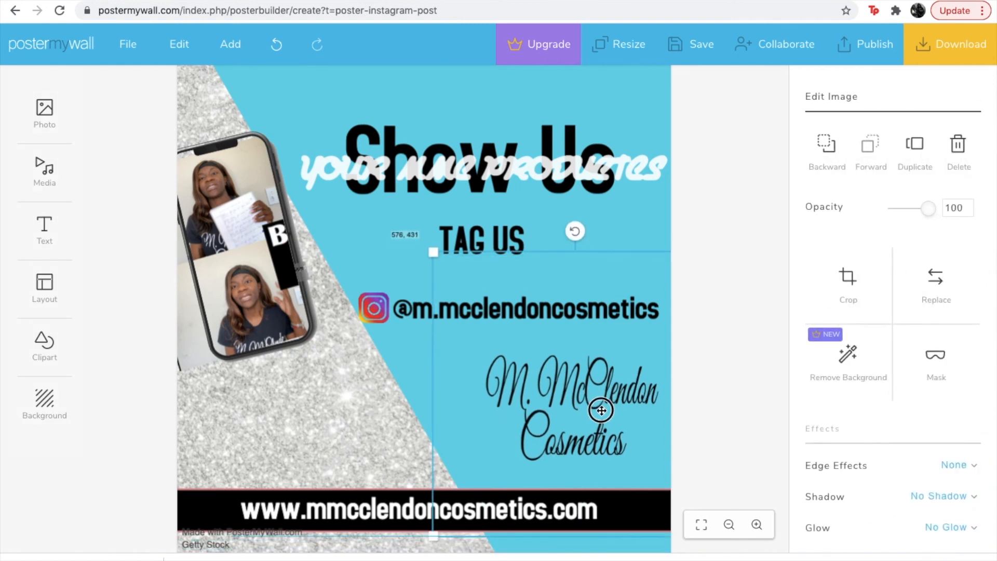
click(739, 311)
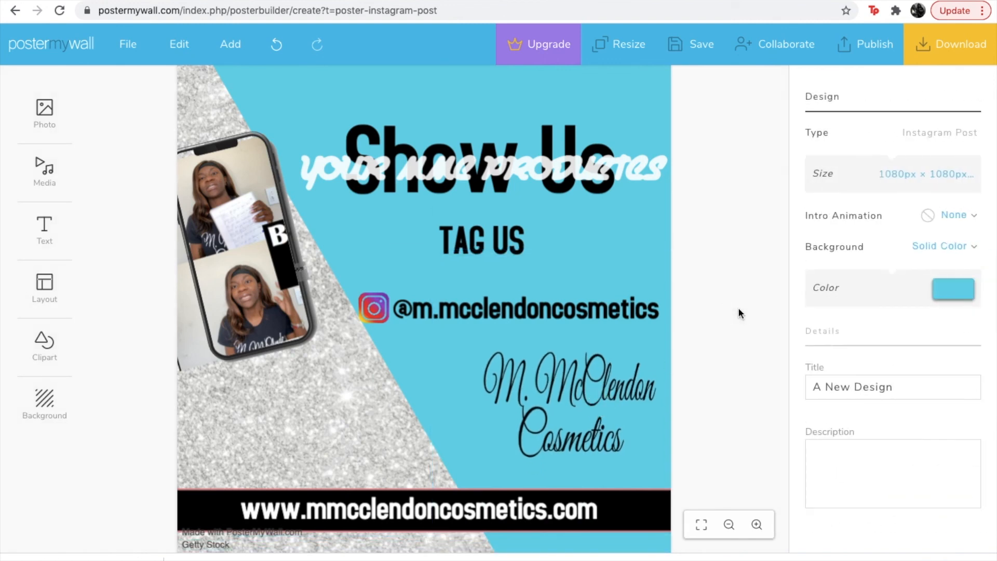
- Download the design as the free Basic Image and view the downloaded file in full screen
click(938, 56)
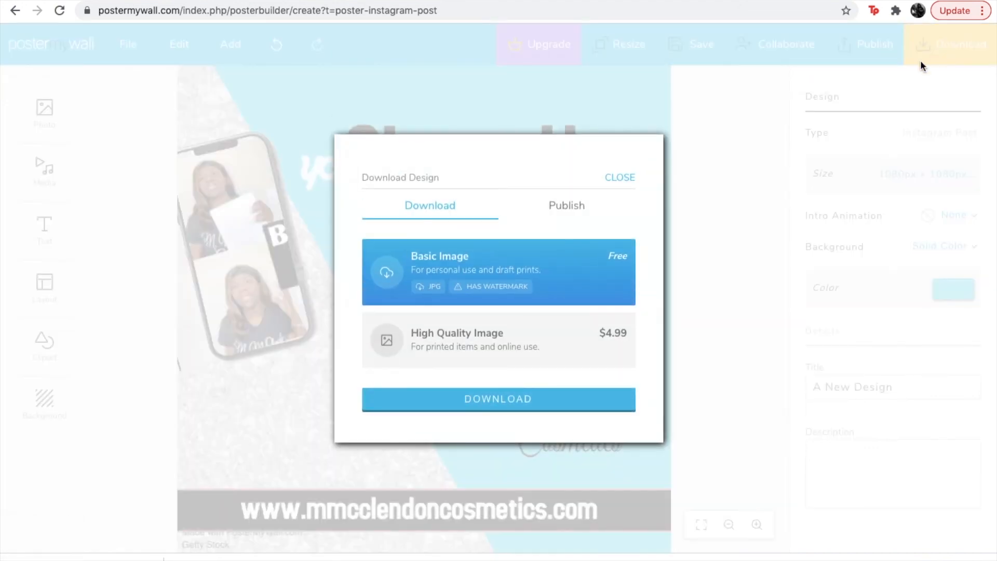
click(602, 395)
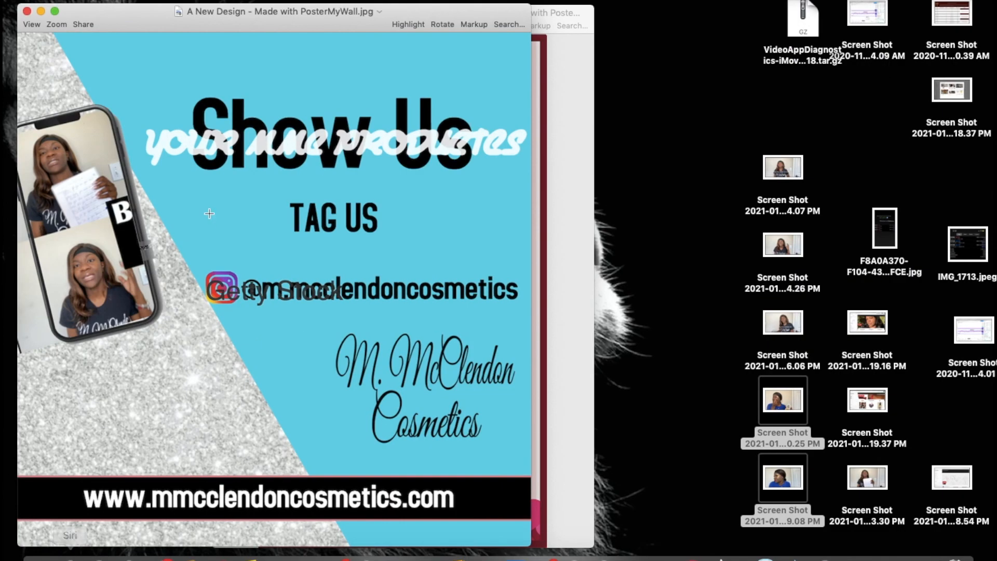
click(55, 11)
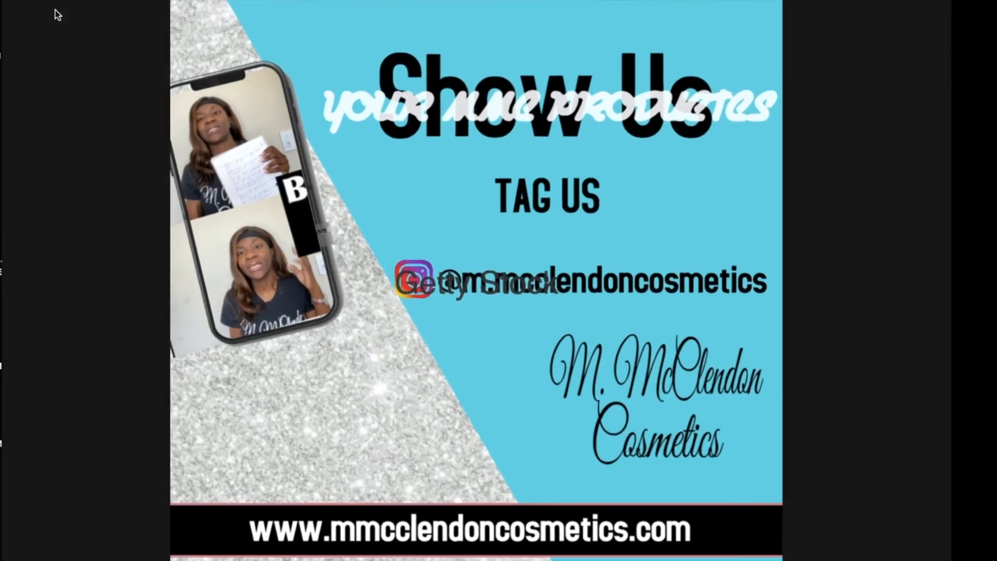